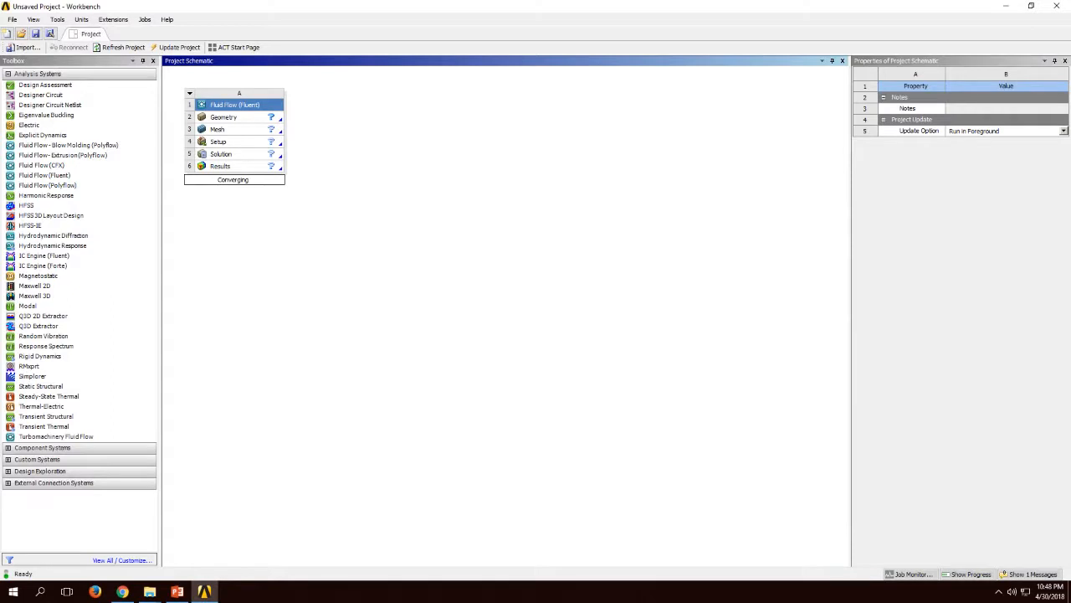
Step: Name the Fluid Flow (Fluent) system Converging_Diverging_Nozzle
type("verging_Nozzle")
key("Return")
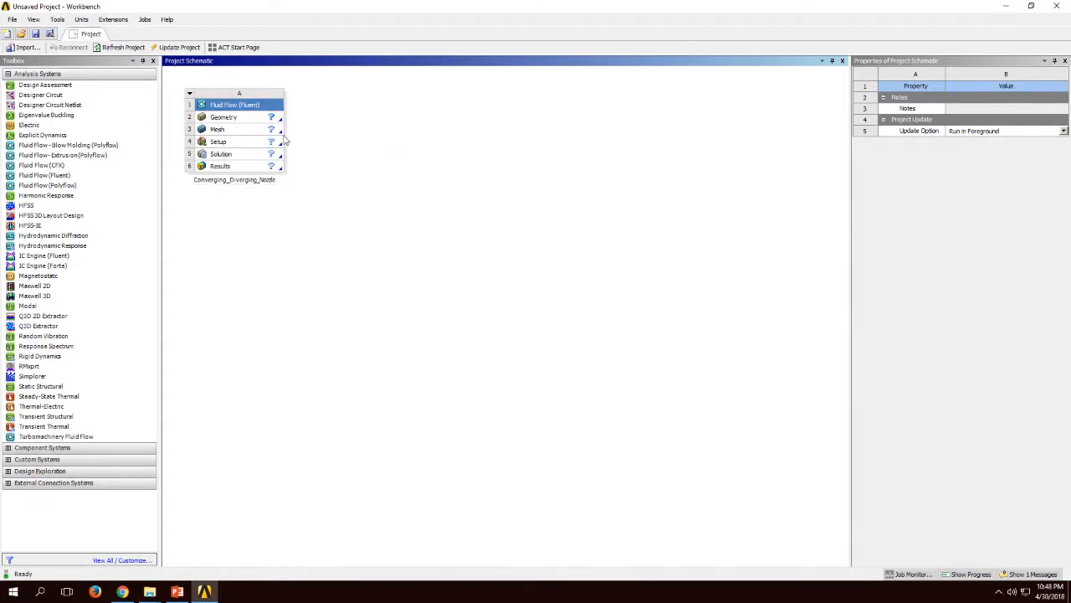
Step: Set the Analysis Type of the Geometry cell to 2D
left_click(250, 125)
right_click(258, 125)
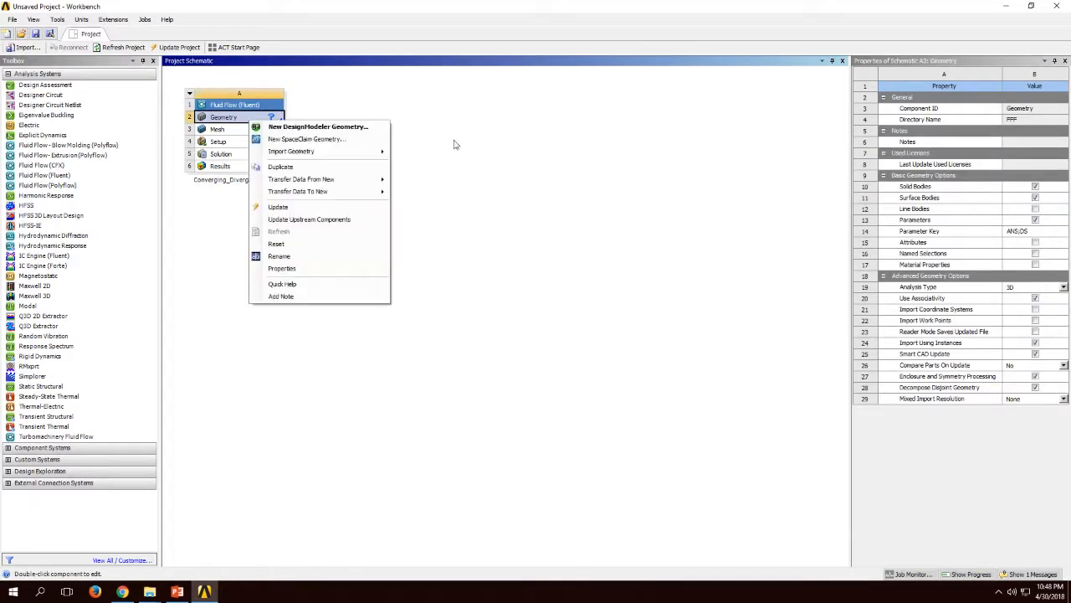
left_click(1063, 287)
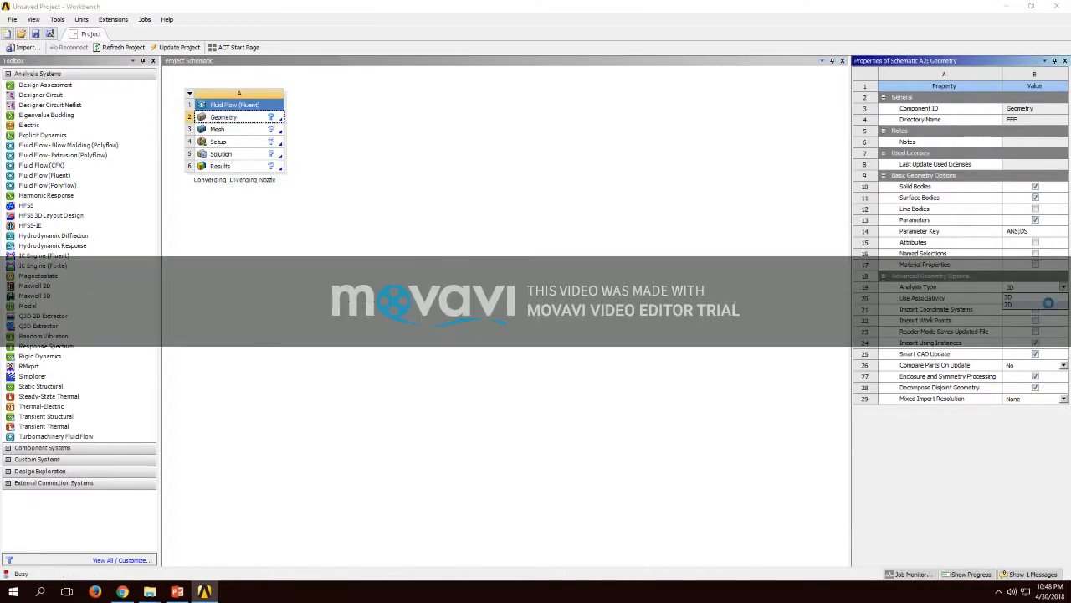
left_click(1043, 307)
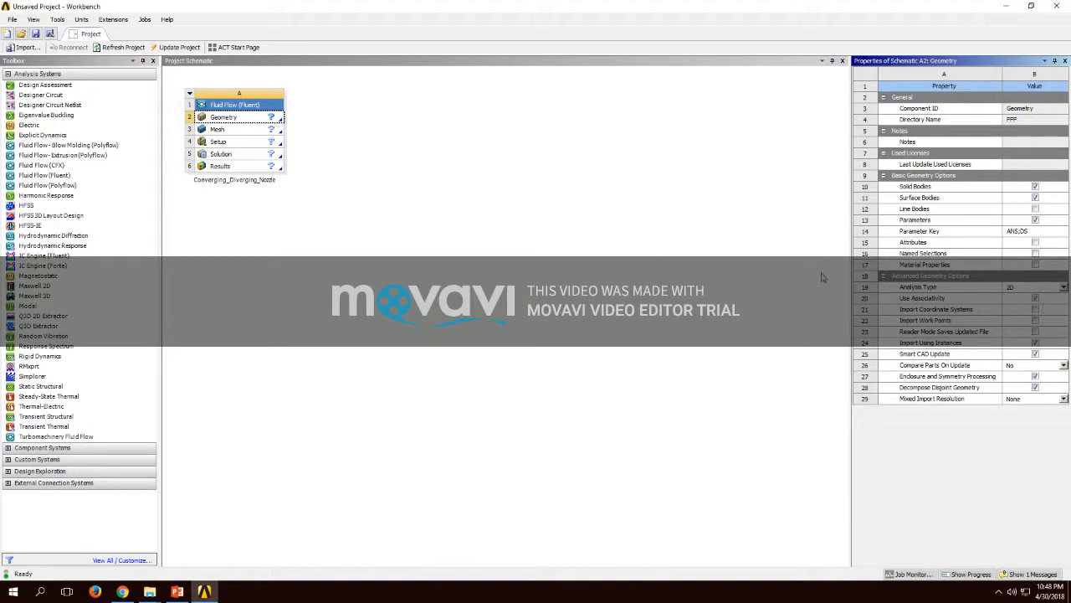
Step: Create a new DesignModeler geometry for the system and enter sketching on the XY plane, viewed along the Z axis
right_click(262, 124)
left_click(273, 125)
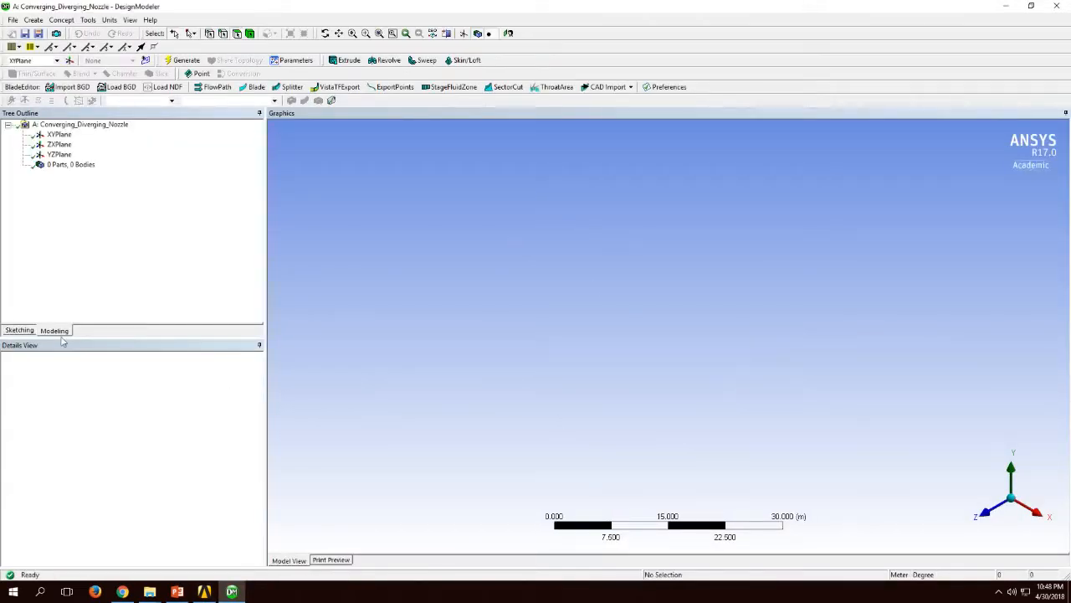
left_click(23, 331)
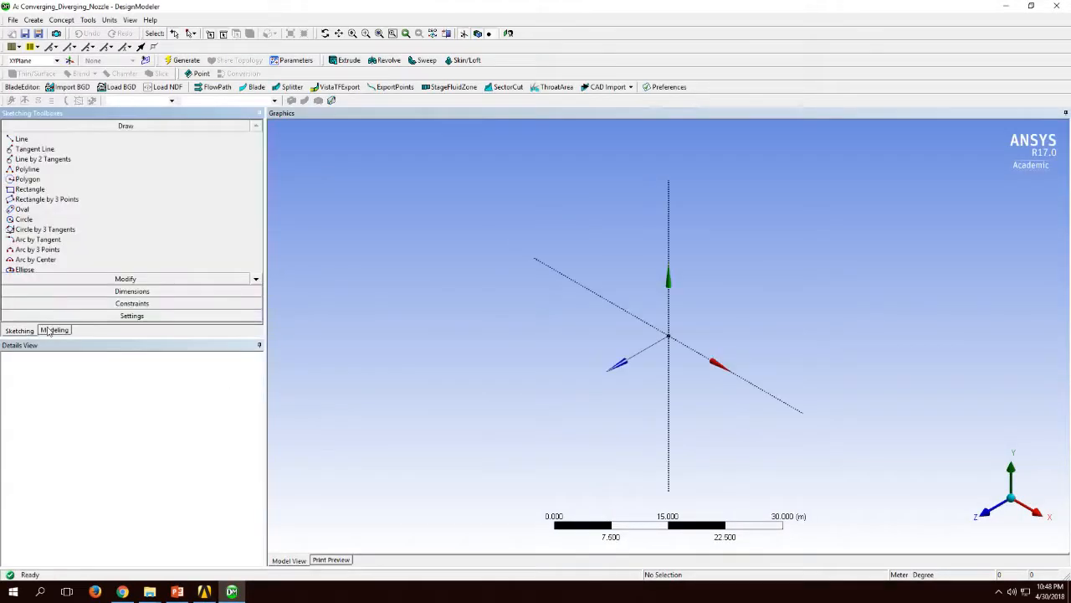
left_click(980, 509)
left_click(22, 139)
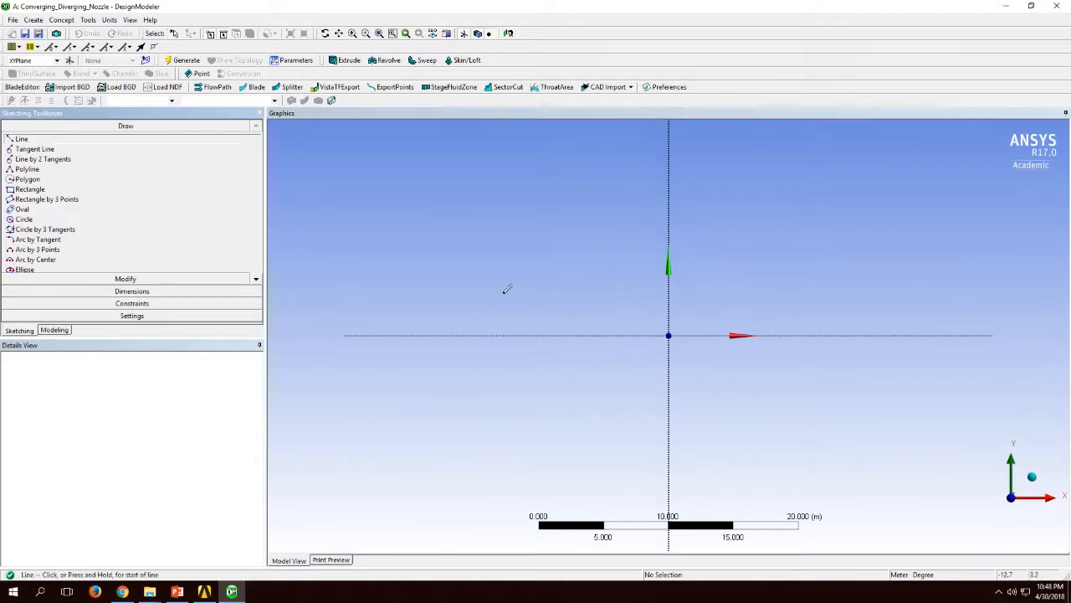
left_click(477, 247)
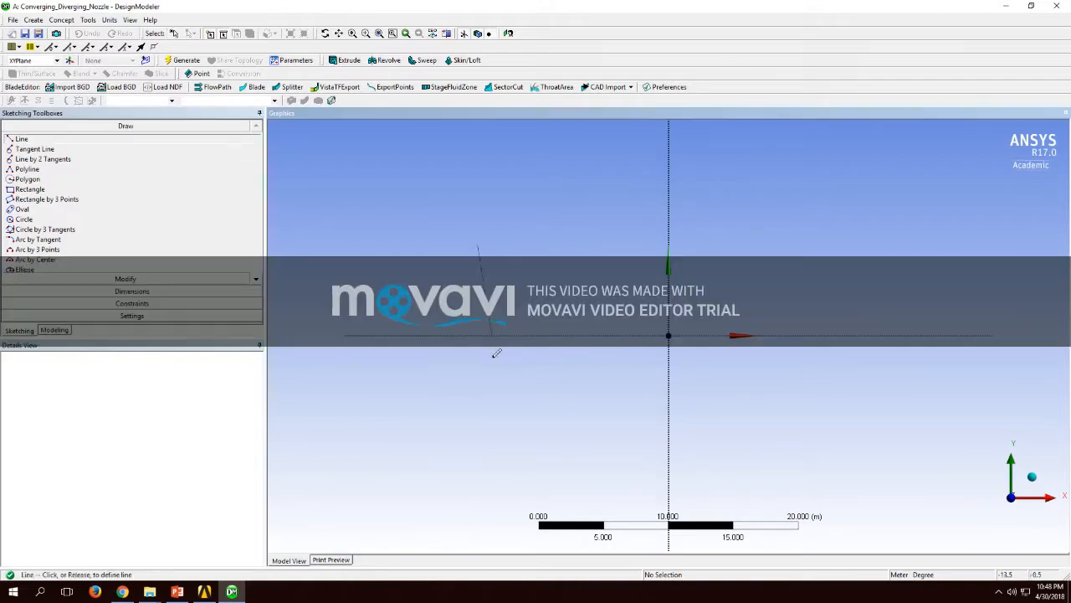
left_click(478, 400)
left_click(882, 244)
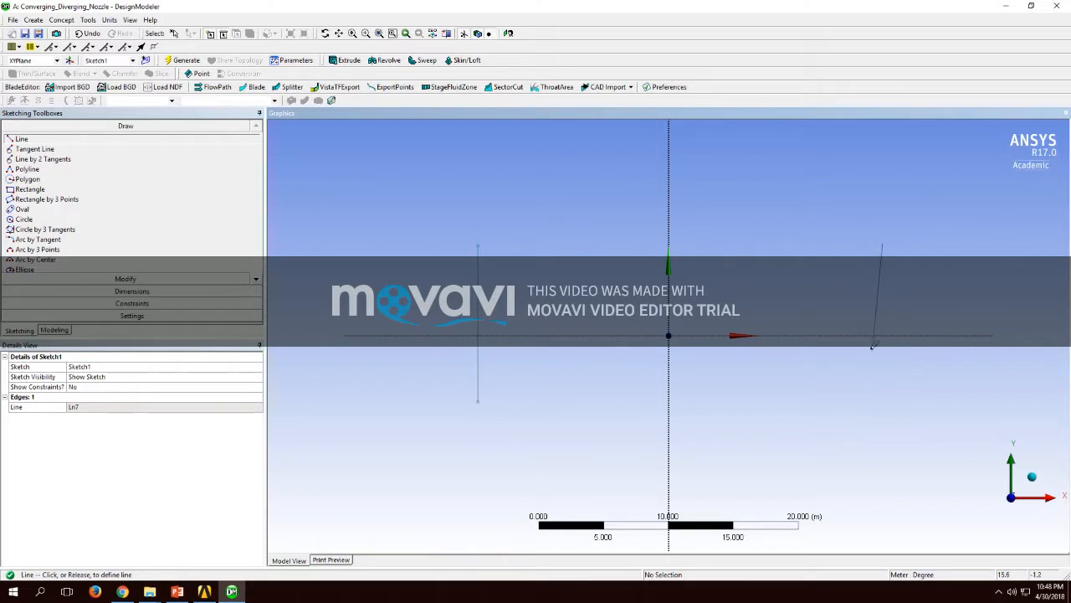
key("Escape")
left_click(478, 311)
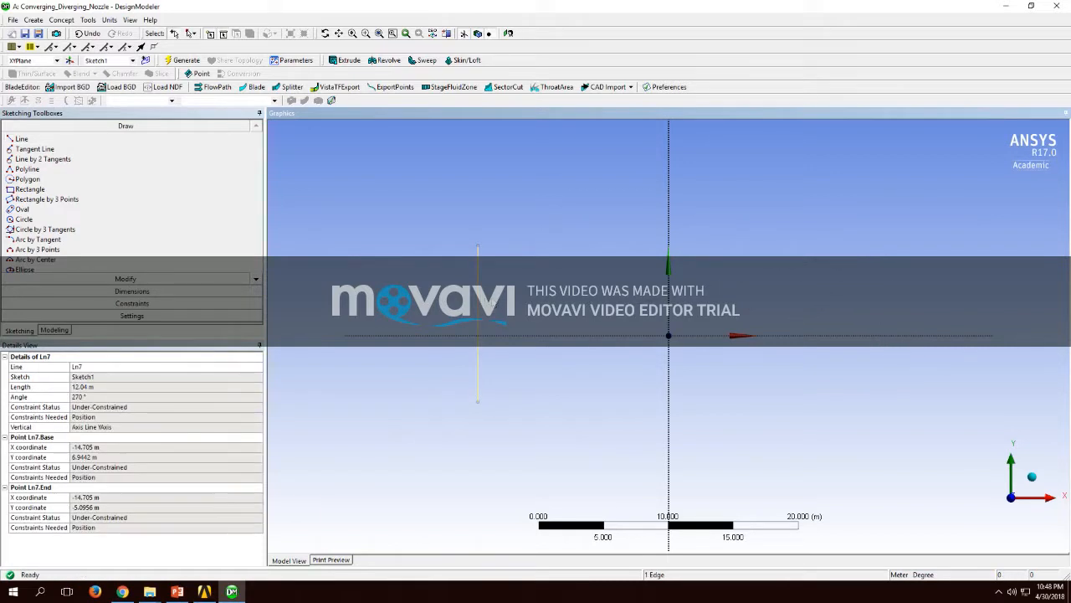
key("Delete")
Step: Sketch two vertical lines crossing the X axis, about 0.76 m long on the negative-X side and about 0.8 m on the positive-X side
scroll(598, 371, "up", 5)
scroll(642, 452, "up", 8)
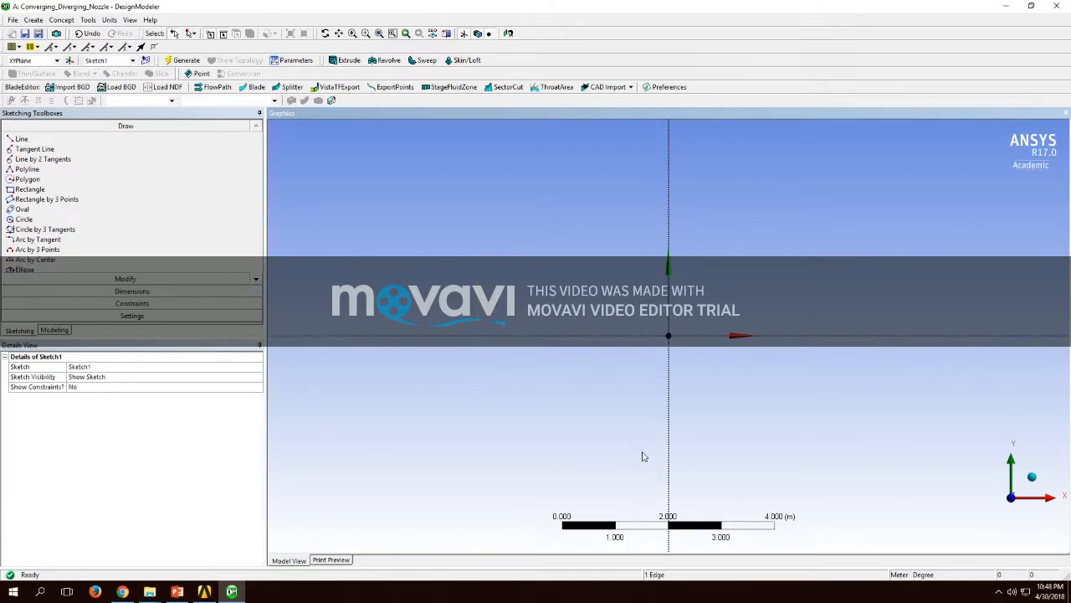
scroll(642, 456, "up", 2)
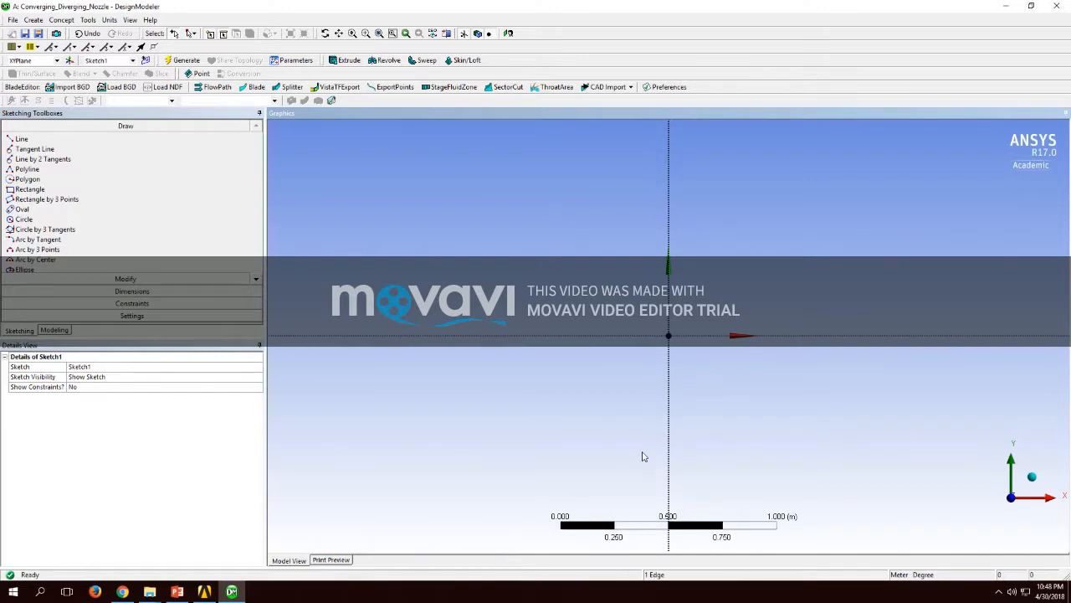
scroll(642, 456, "up", 1)
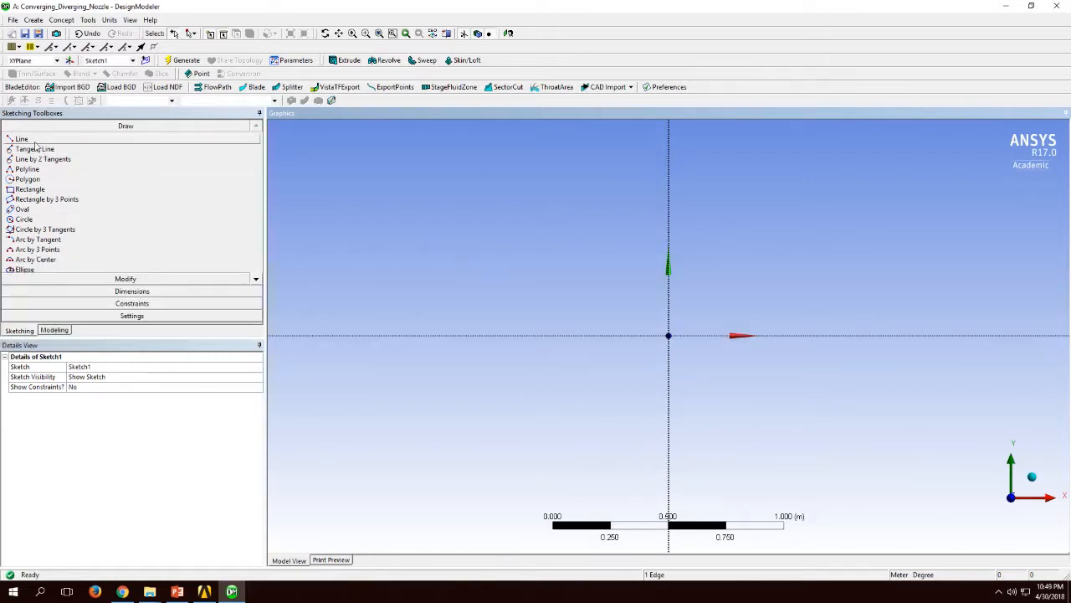
scroll(466, 339, "up", 1)
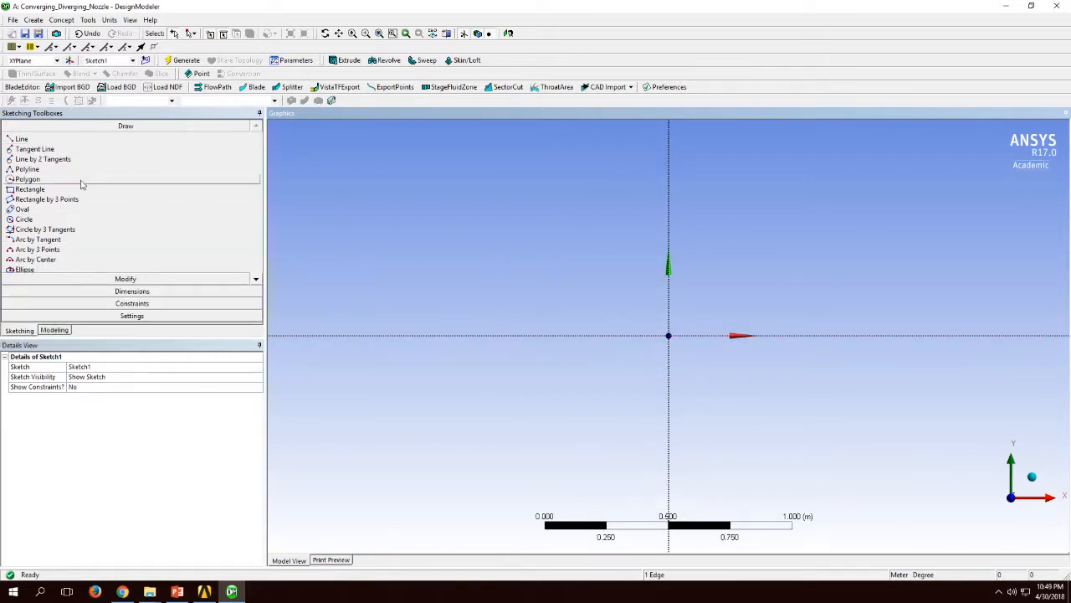
left_click(65, 141)
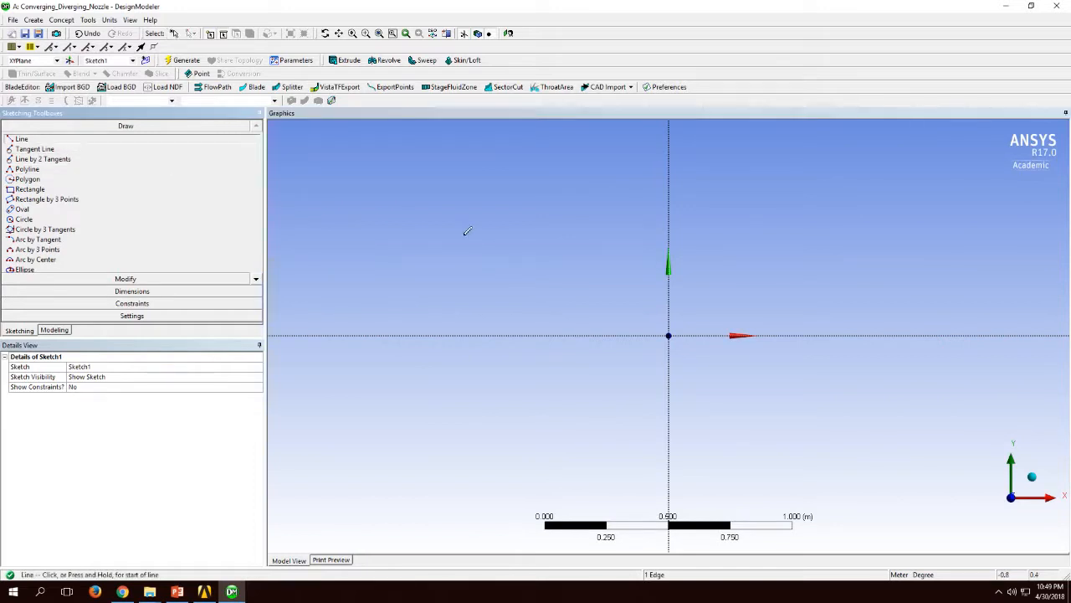
left_click(438, 209)
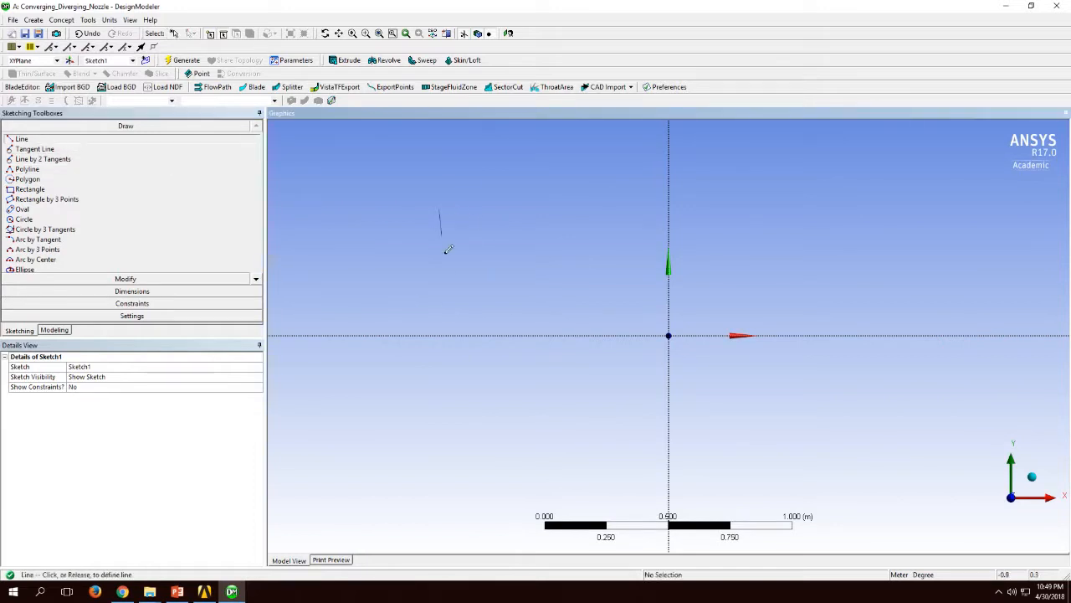
left_click(438, 396)
left_click(895, 197)
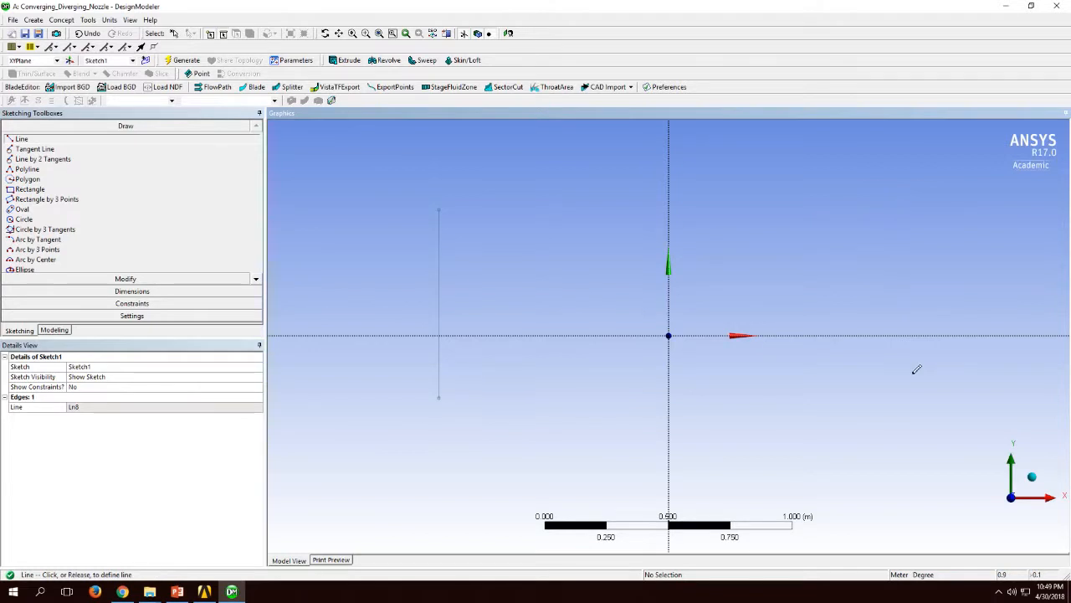
left_click(895, 394)
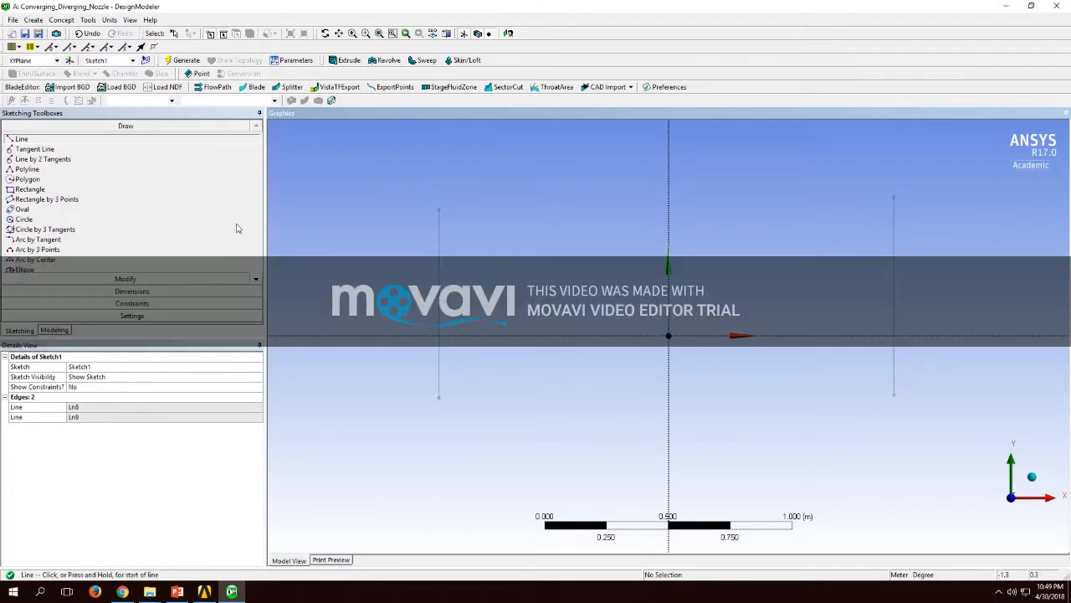
Step: Apply a Parallel constraint between the Y axis and the vertical line on the positive-X side
left_click(131, 303)
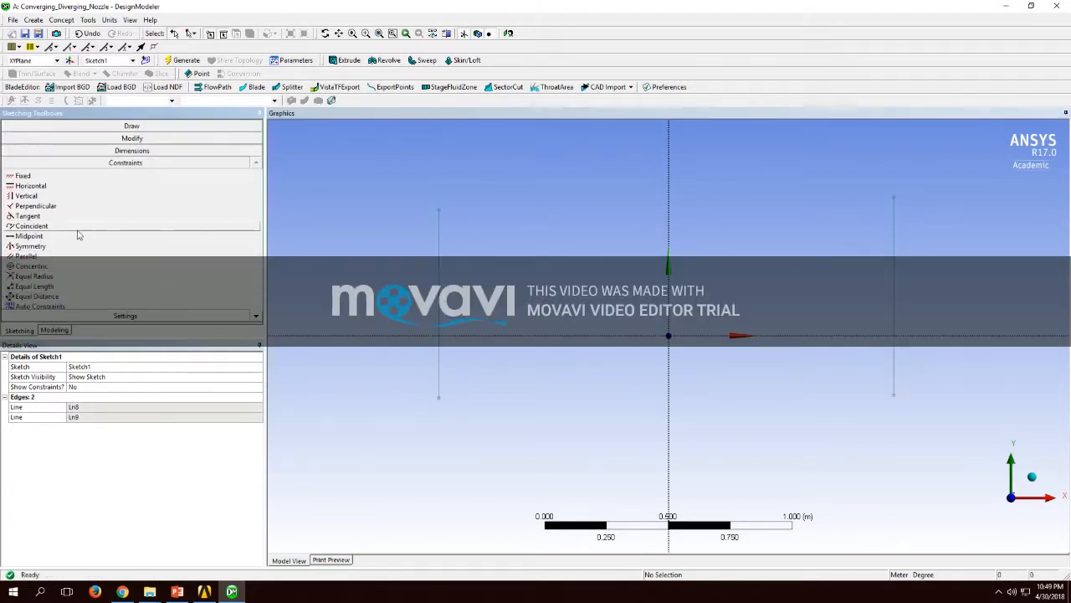
left_click(26, 256)
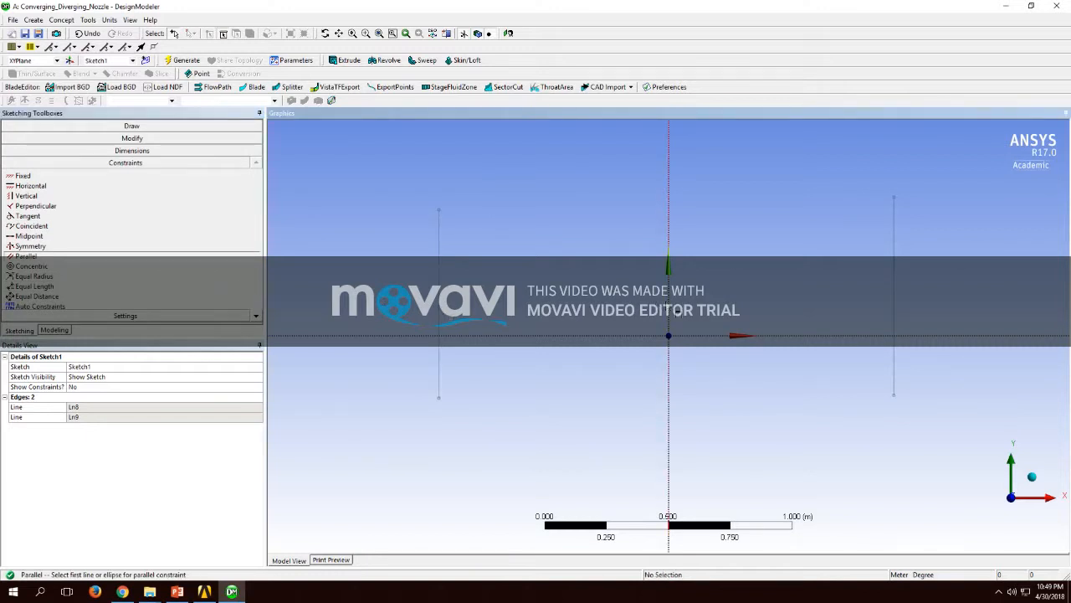
left_click(670, 312)
left_click(893, 308)
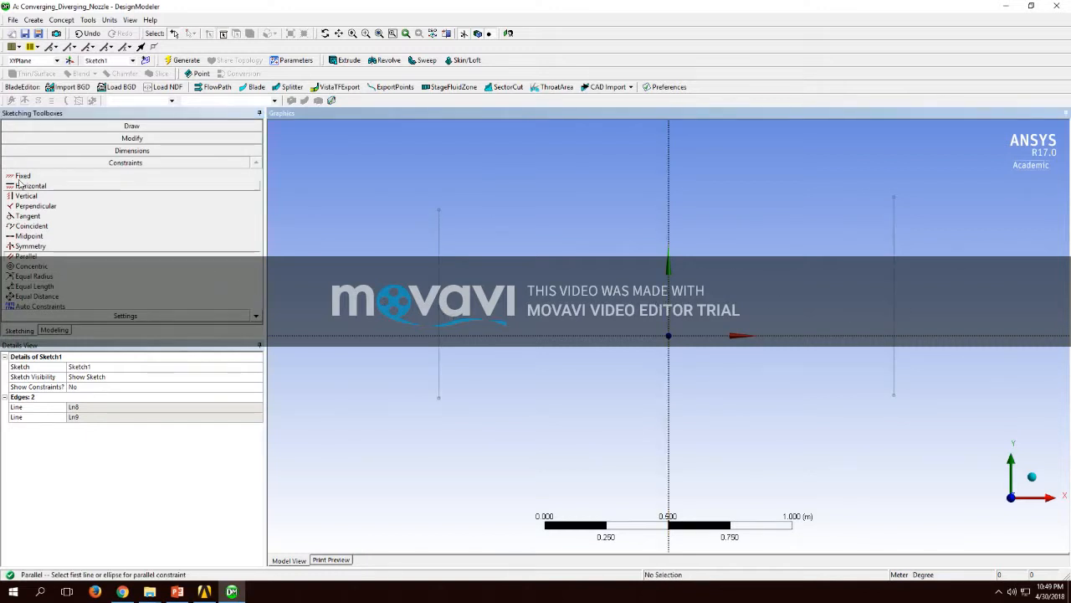
Step: Make the two vertical lines symmetric about the Y axis with a Symmetry constraint
left_click(34, 246)
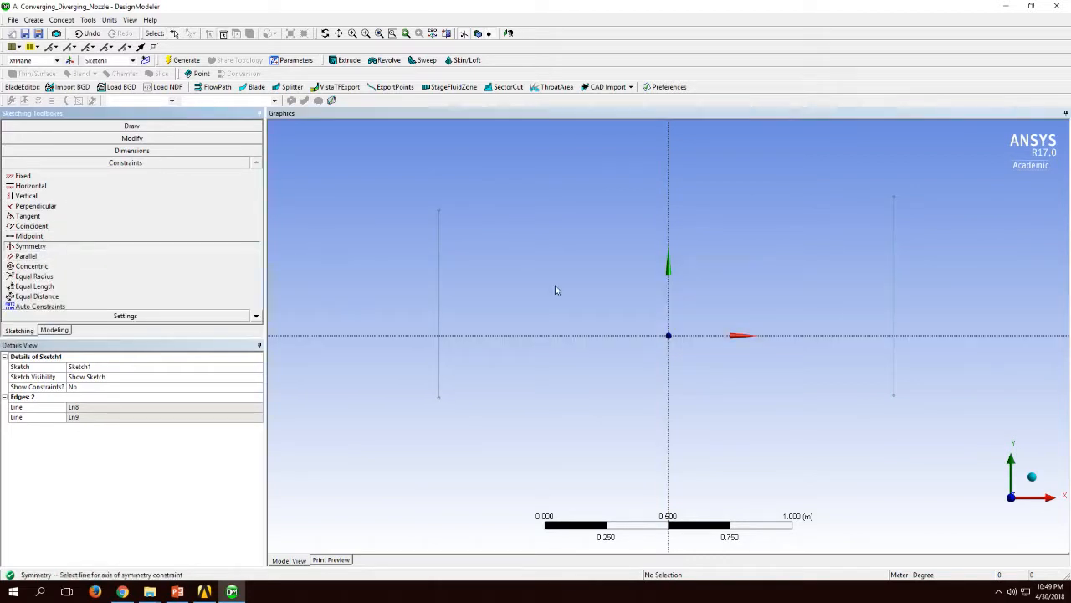
left_click(671, 301)
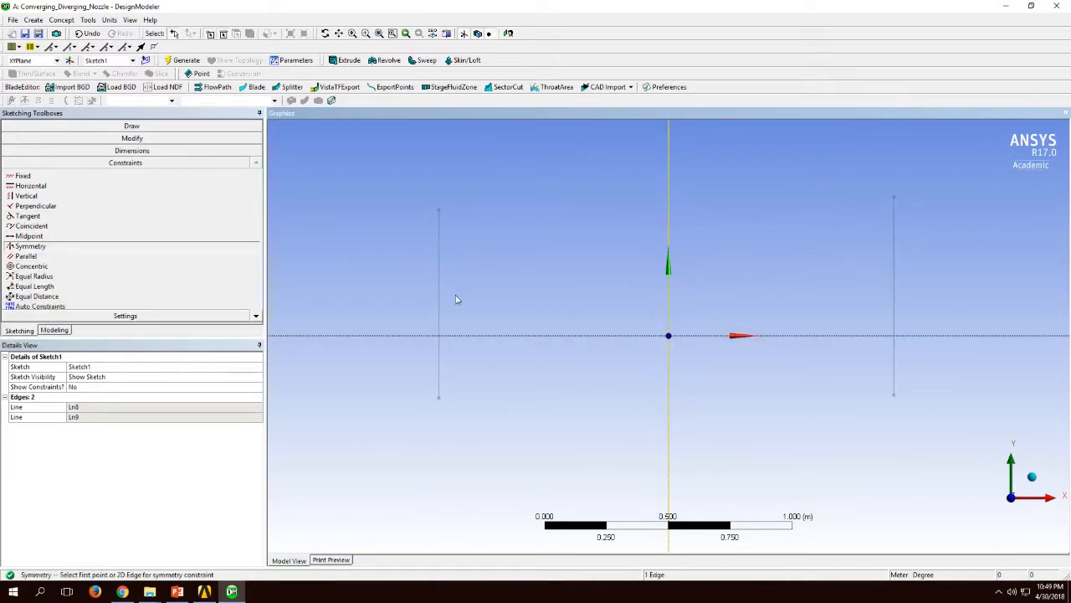
left_click(440, 304)
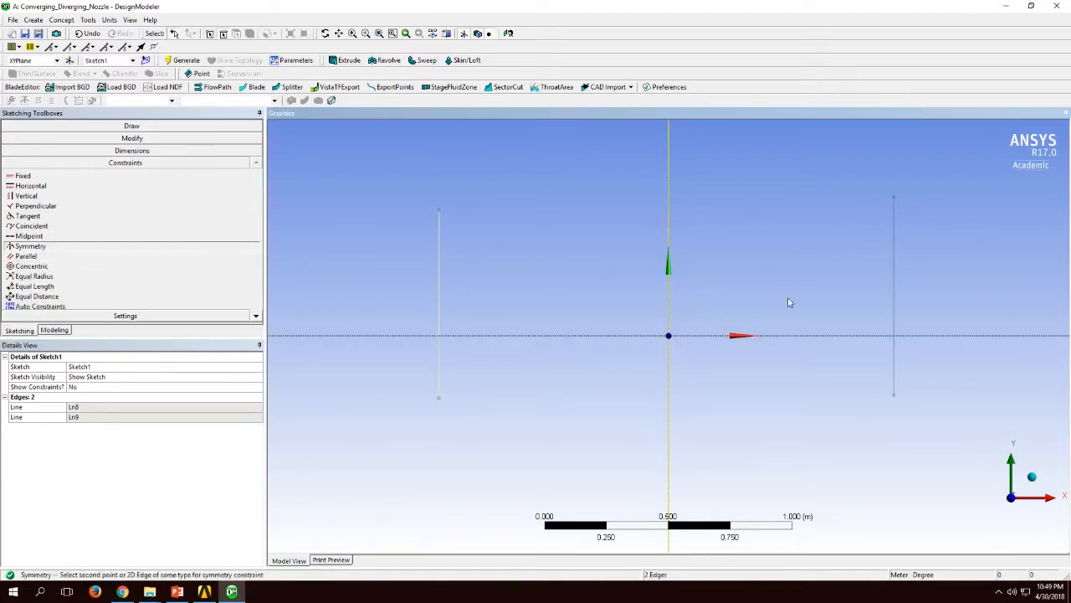
left_click(895, 299)
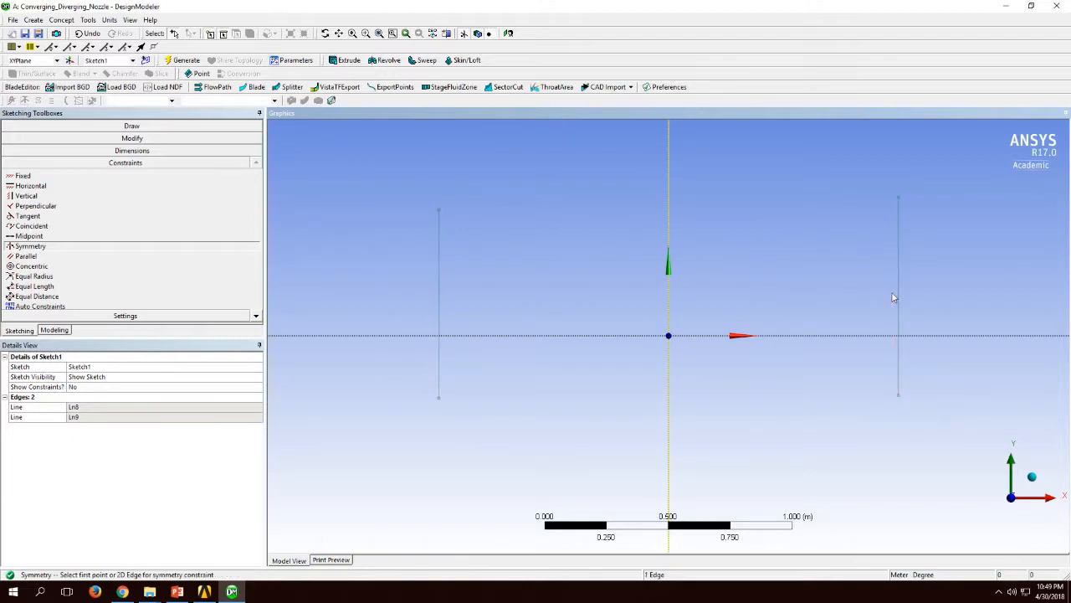
Step: Add a Length/Distance dimension between the endpoints of each of the two vertical lines
left_click(118, 150)
left_click(40, 193)
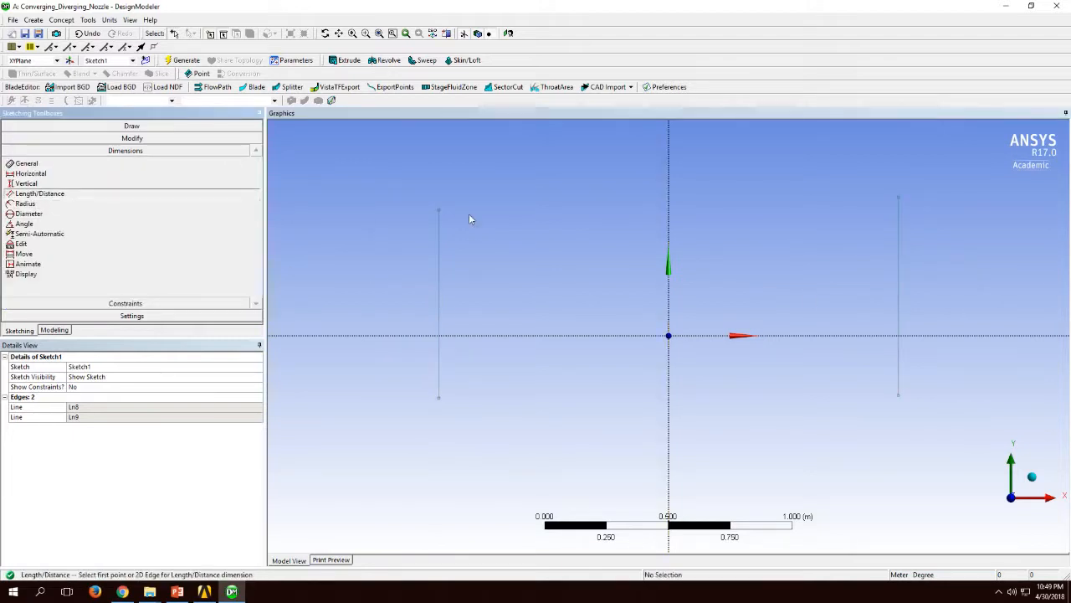
left_click(440, 210)
left_click(444, 404)
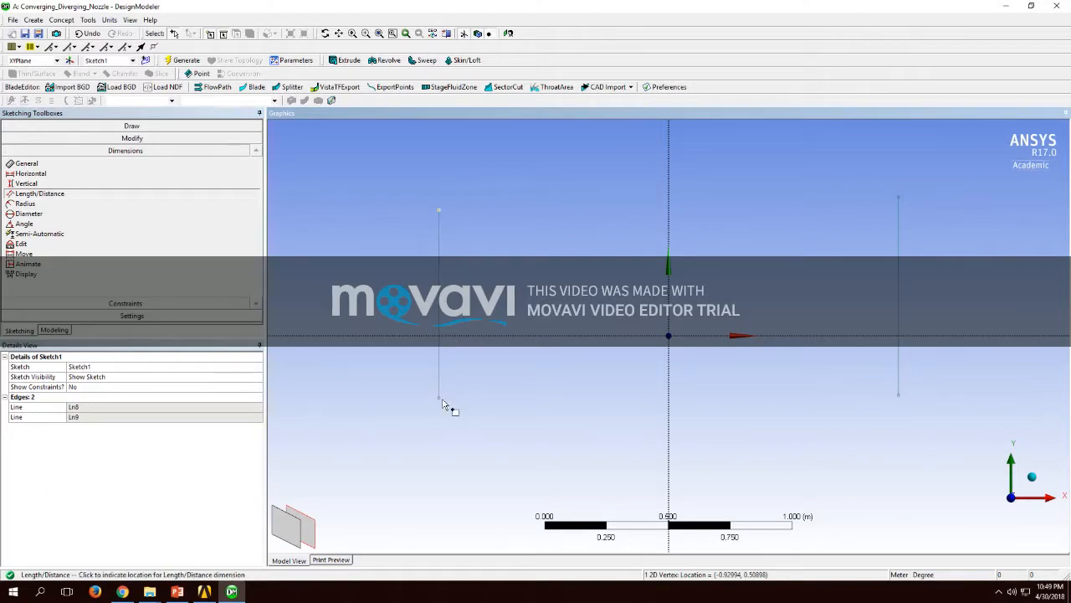
left_click(481, 377)
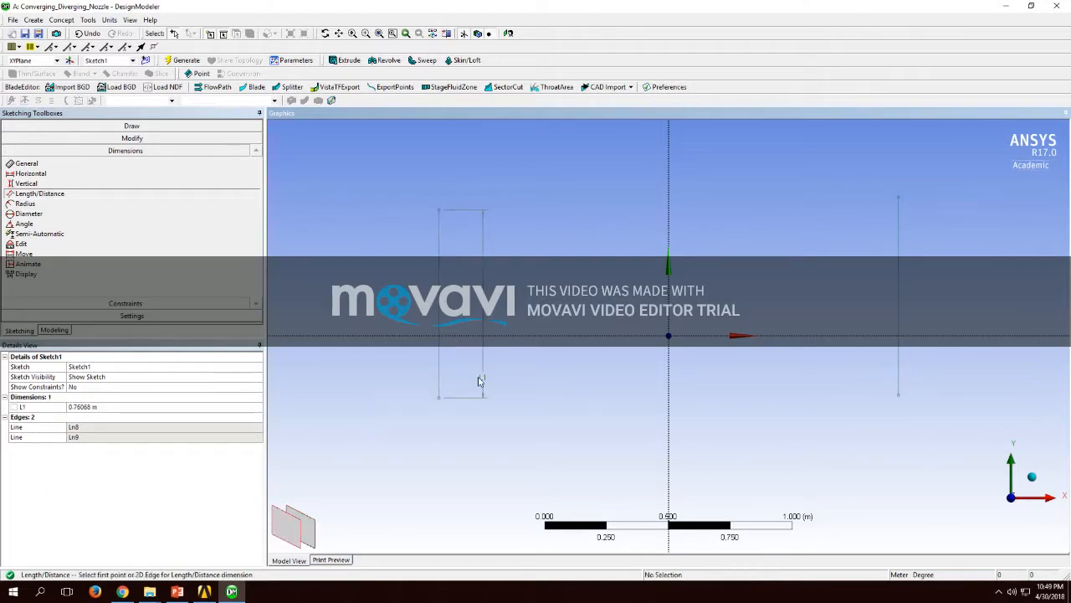
left_click(899, 196)
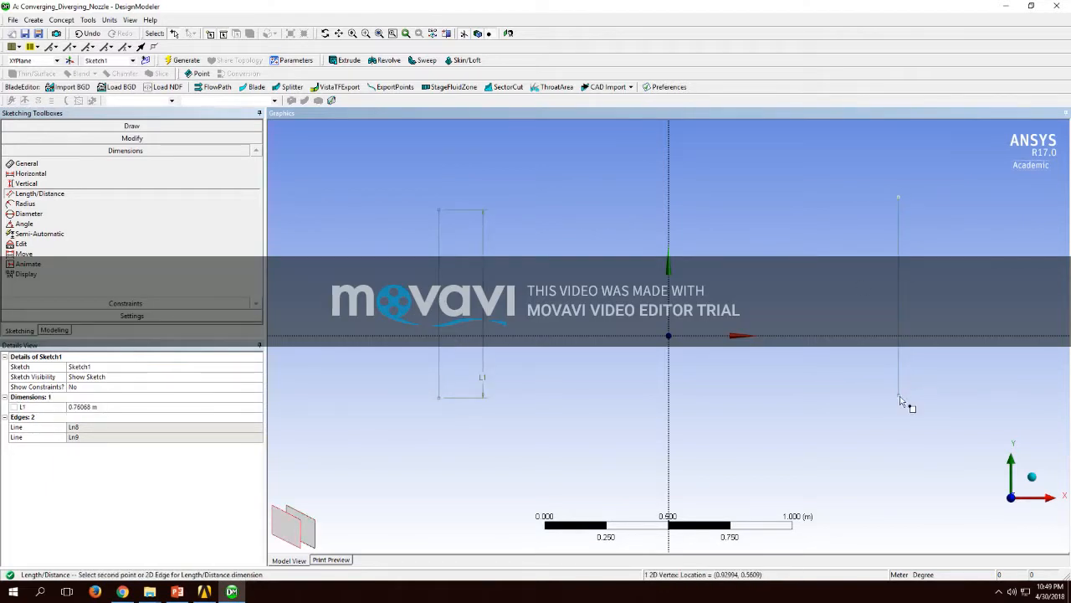
left_click(900, 400)
left_click(943, 366)
Step: Set the length dimensions L1 and L2 of the two vertical lines to 0.8 m each
left_click(119, 408)
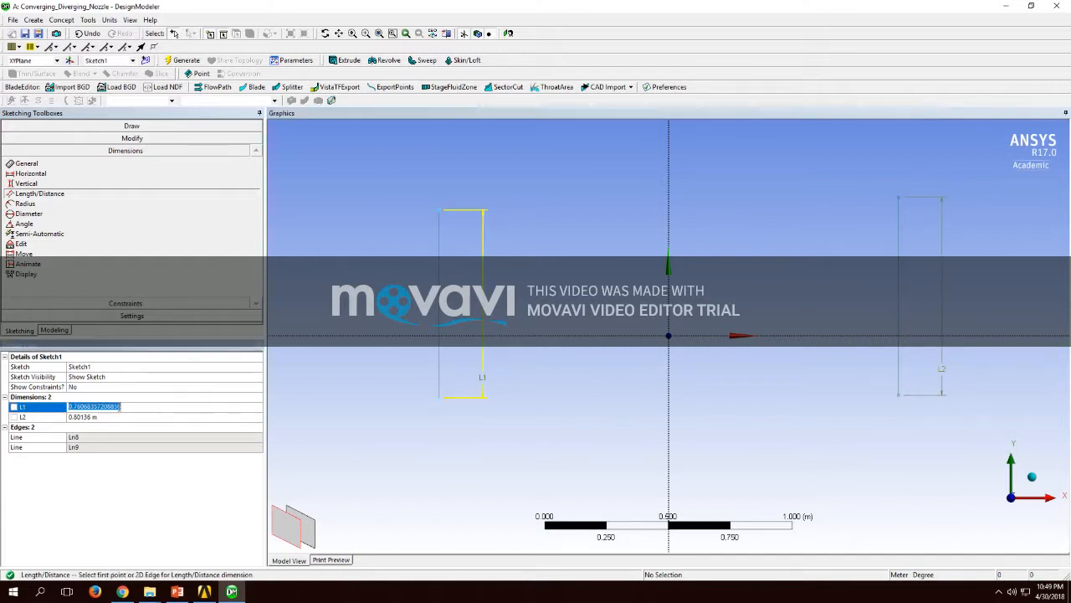
type("0.8")
key("Return")
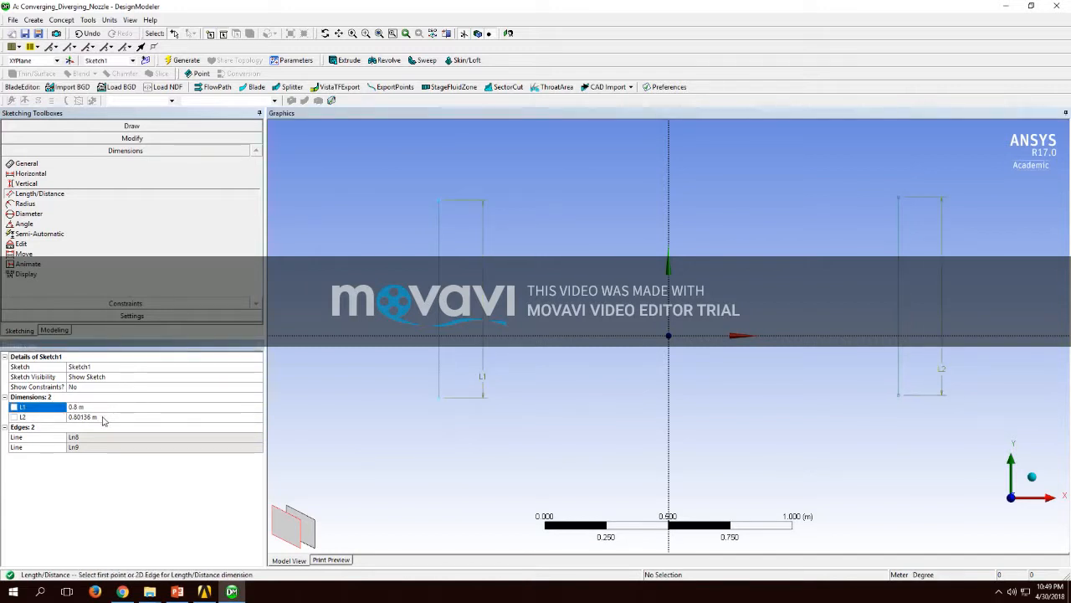
left_click(119, 416)
type("0.8")
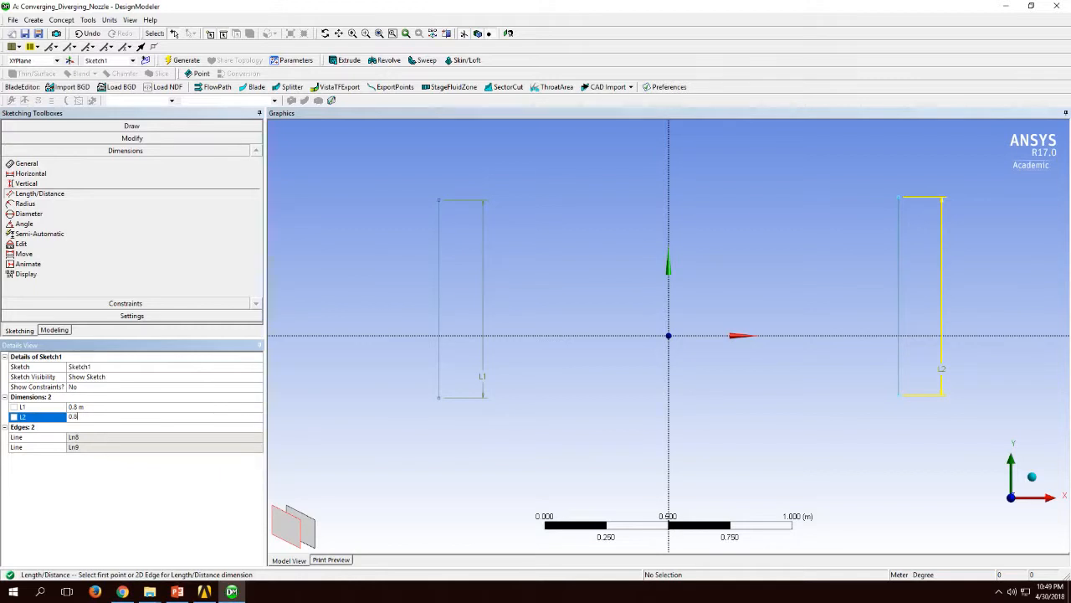
key("Return")
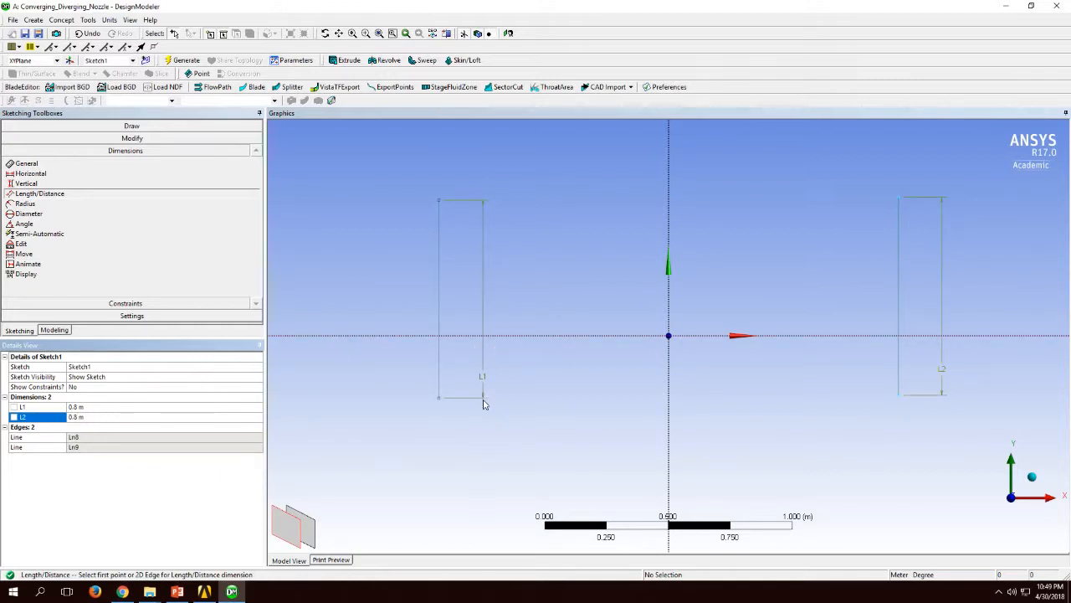
Step: Dimension the distance from the lower endpoint of the negative-X vertical line to the X axis
left_click(438, 400)
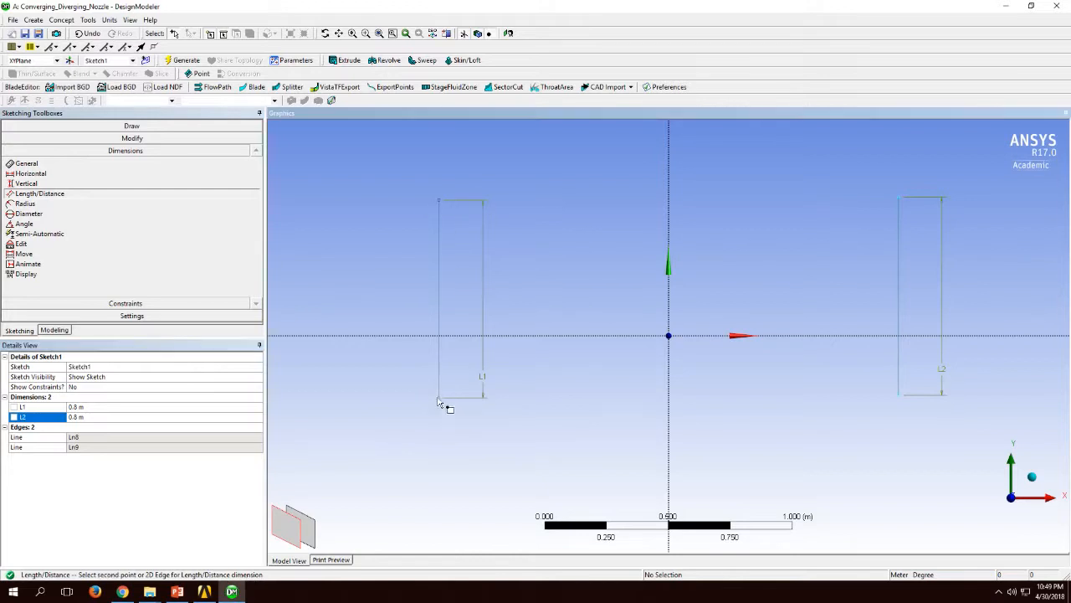
left_click(411, 336)
left_click(400, 353)
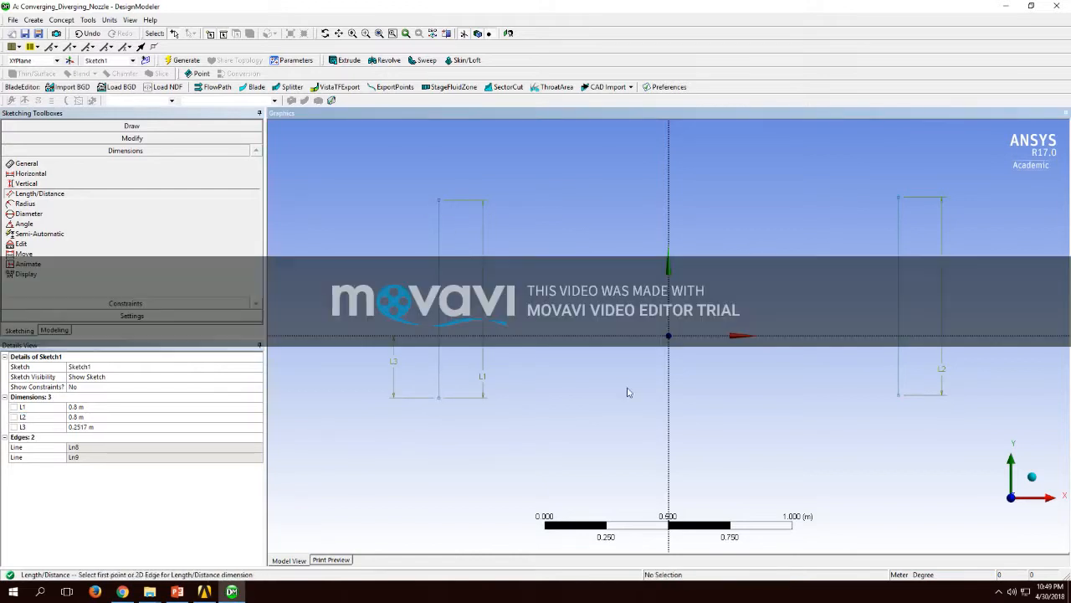
Step: Dimension the distance from the lower endpoint of the positive-X vertical line to the X axis
left_click(900, 394)
left_click(874, 338)
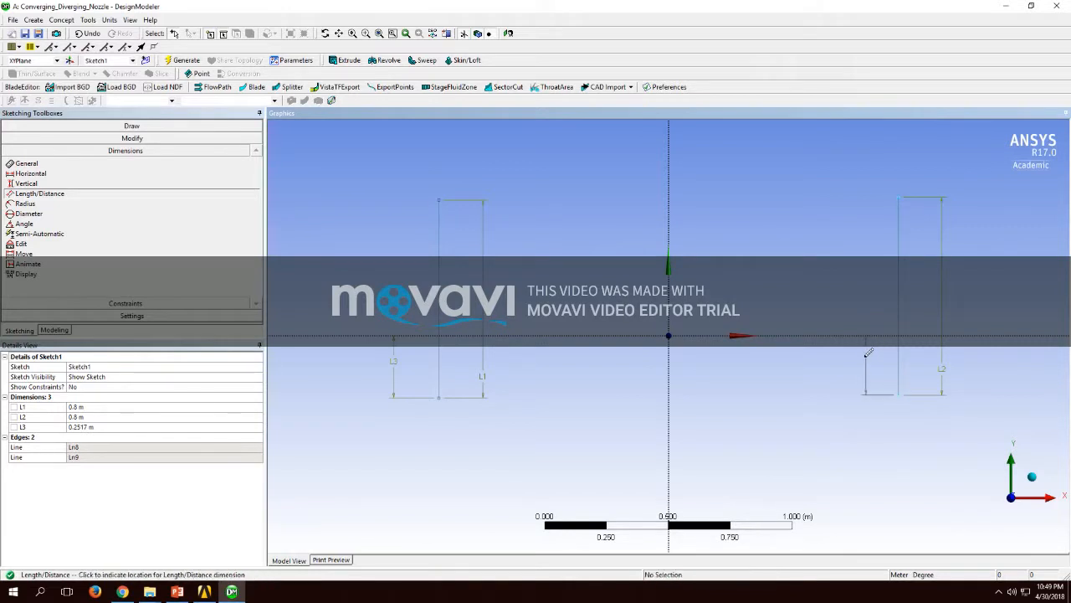
left_click(858, 366)
Step: Set the distances L3 and L4 from the vertical lines' lower endpoints to the X axis to 0.4 m each
left_click(131, 428)
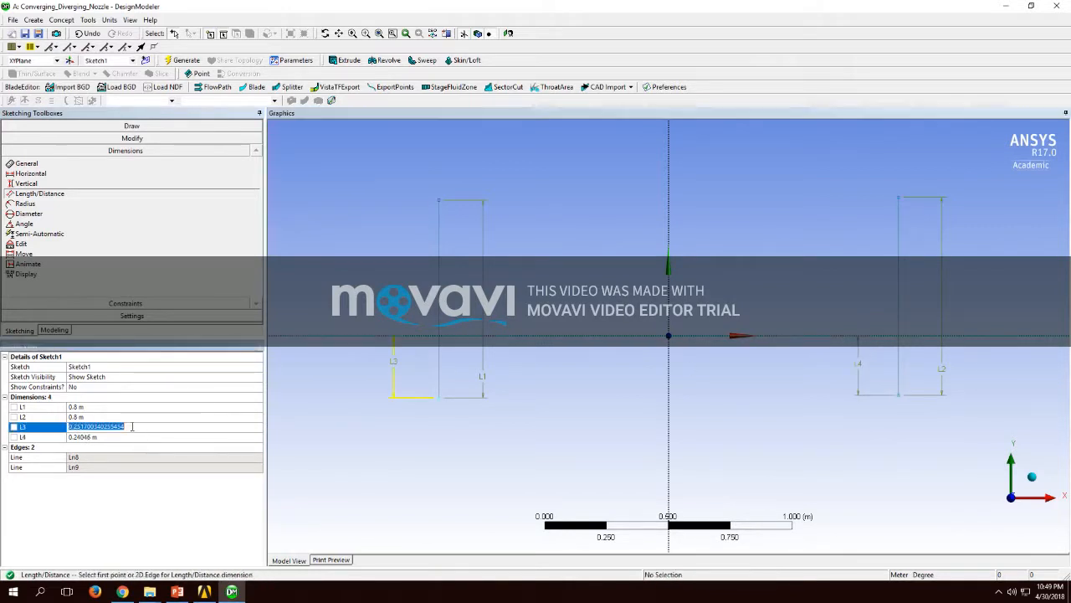
type("0.4")
key("Return")
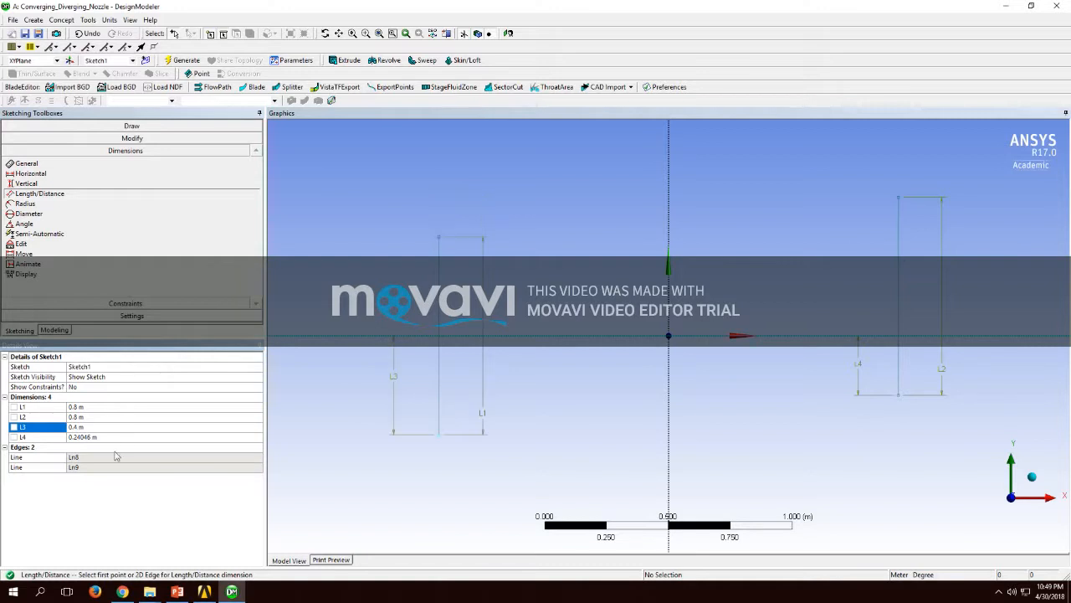
left_click(113, 437)
type("0.")
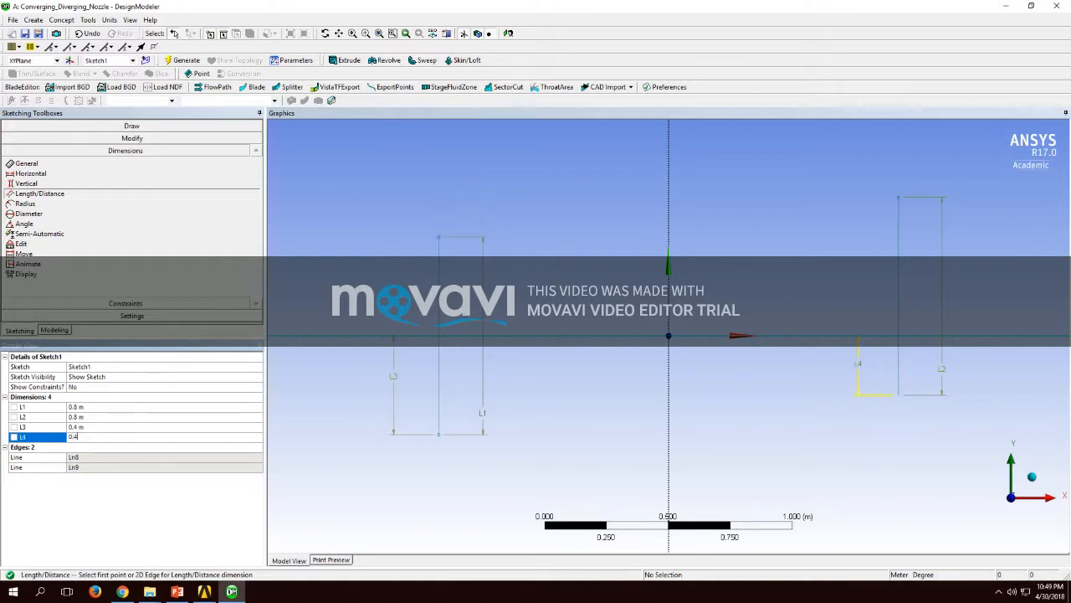
type("4")
key("Return")
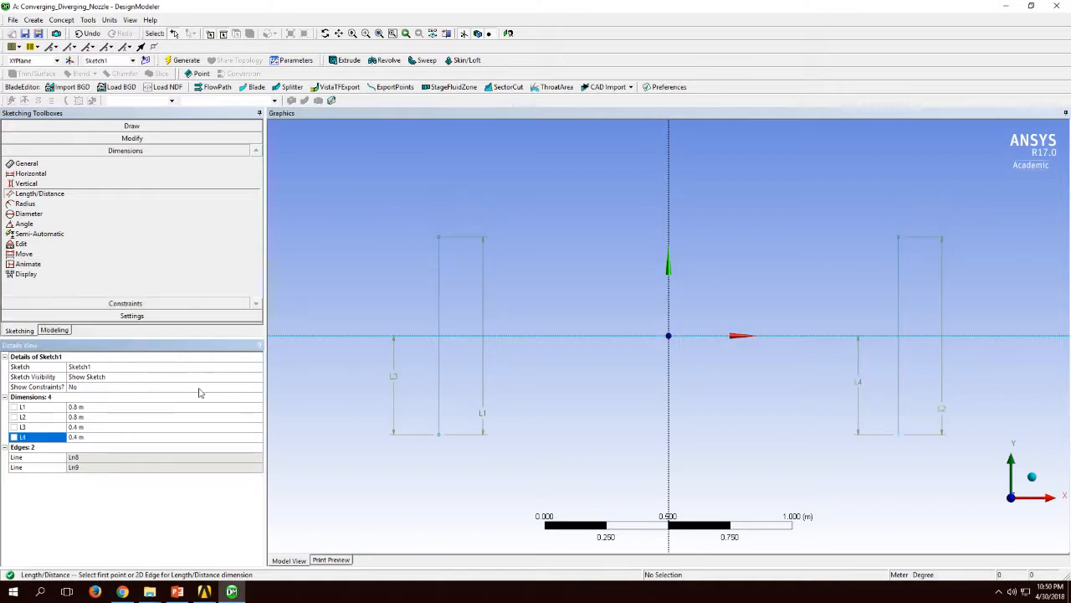
Step: Dimension the horizontal distance between the two vertical lines and set it to 1.6 m
left_click(441, 377)
left_click(898, 372)
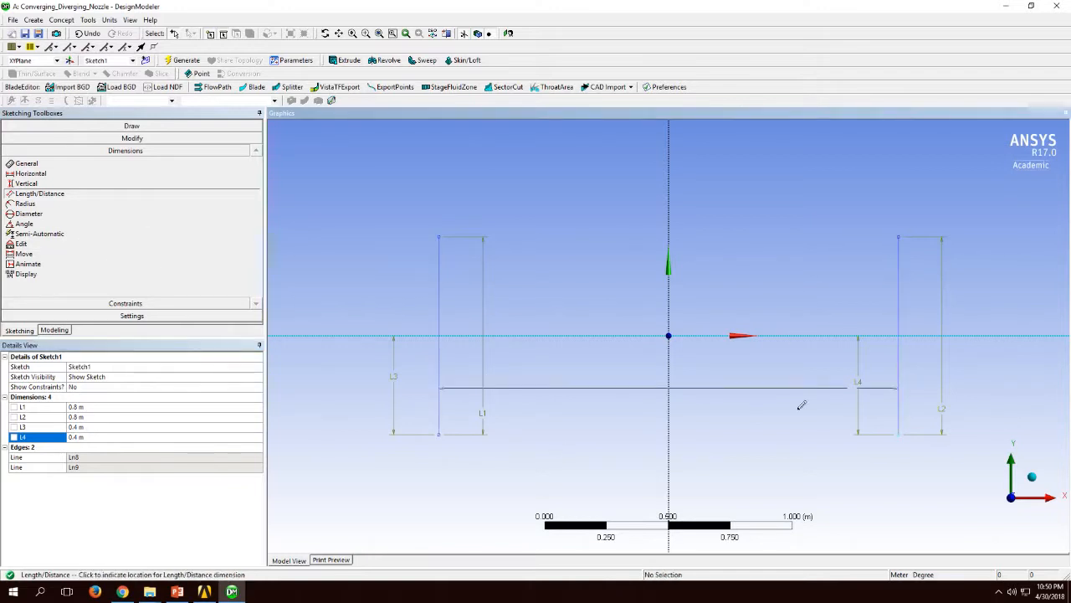
left_click(716, 452)
left_click(162, 446)
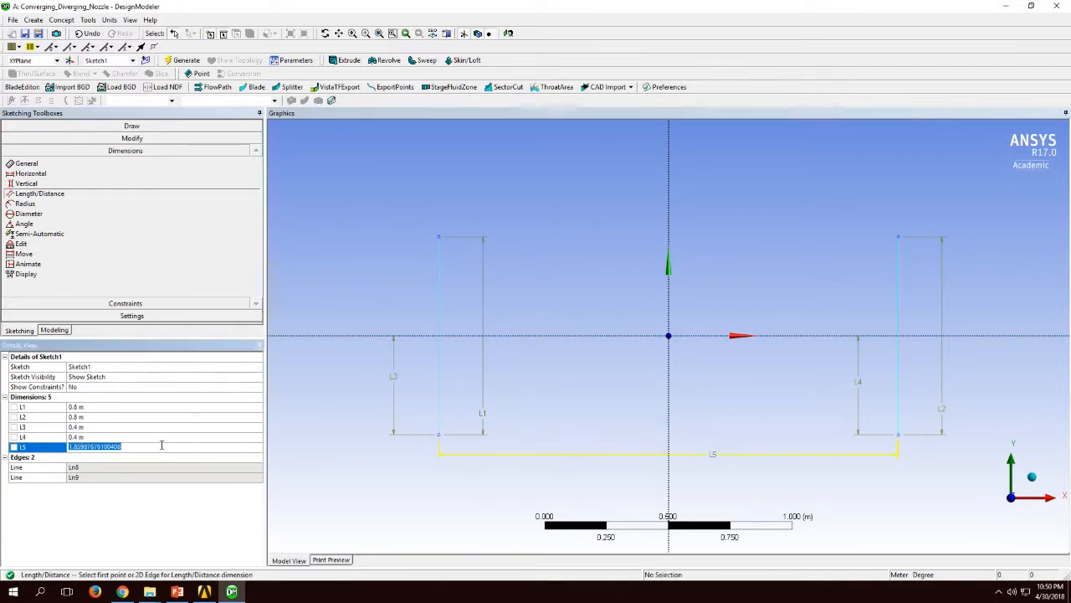
type("1.6")
key("Return")
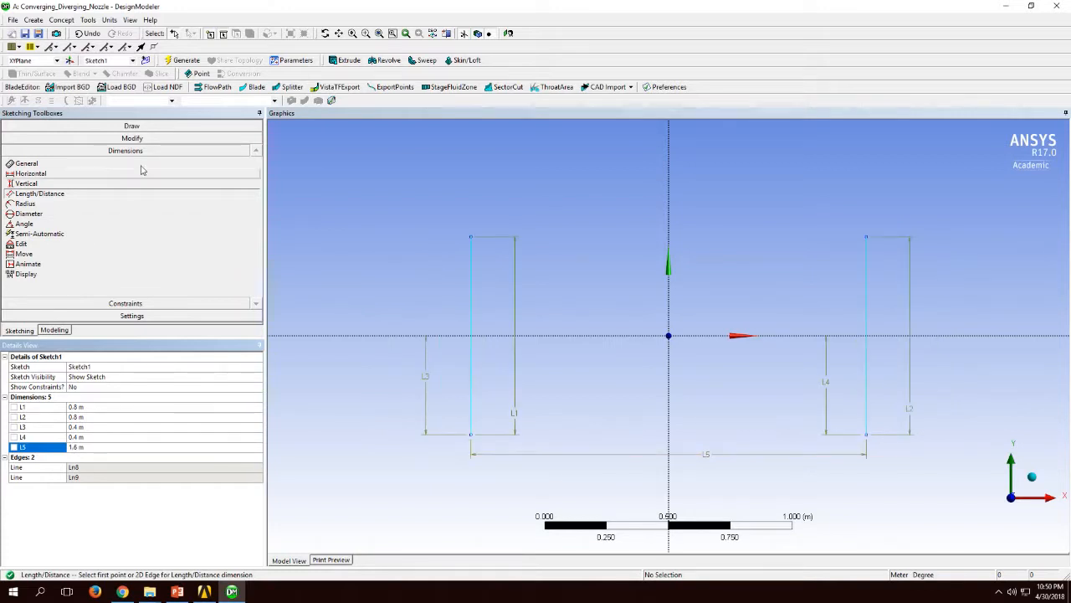
Step: Draw an open spline with fit points joining the vertical lines' upper endpoints through a Y-axis point about 0.17 m above the origin
left_click(131, 125)
scroll(126, 209, "down", 2)
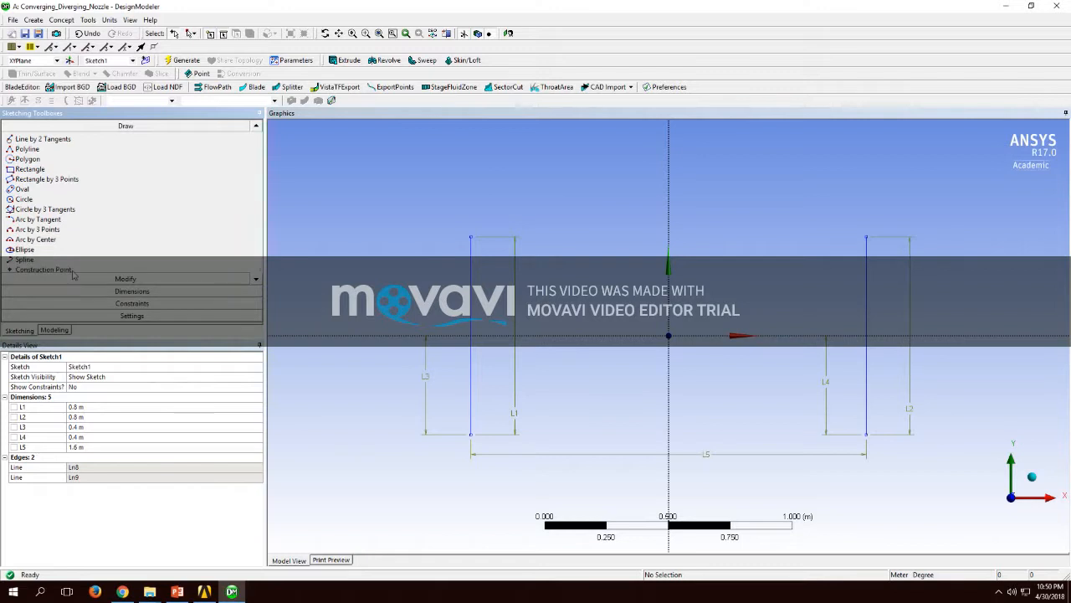
left_click(25, 260)
left_click(470, 237)
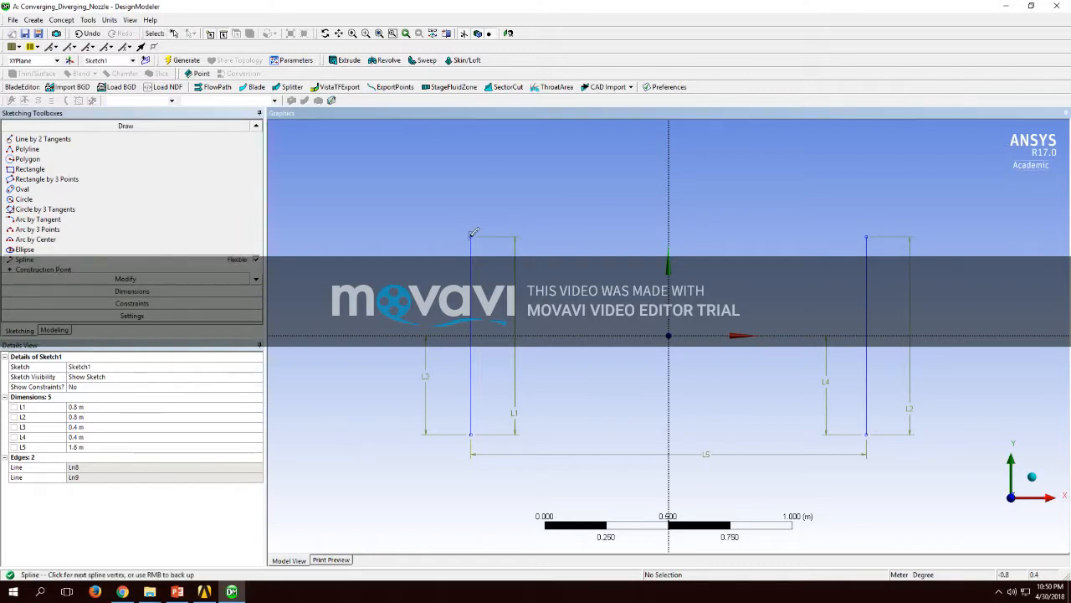
left_click(670, 292)
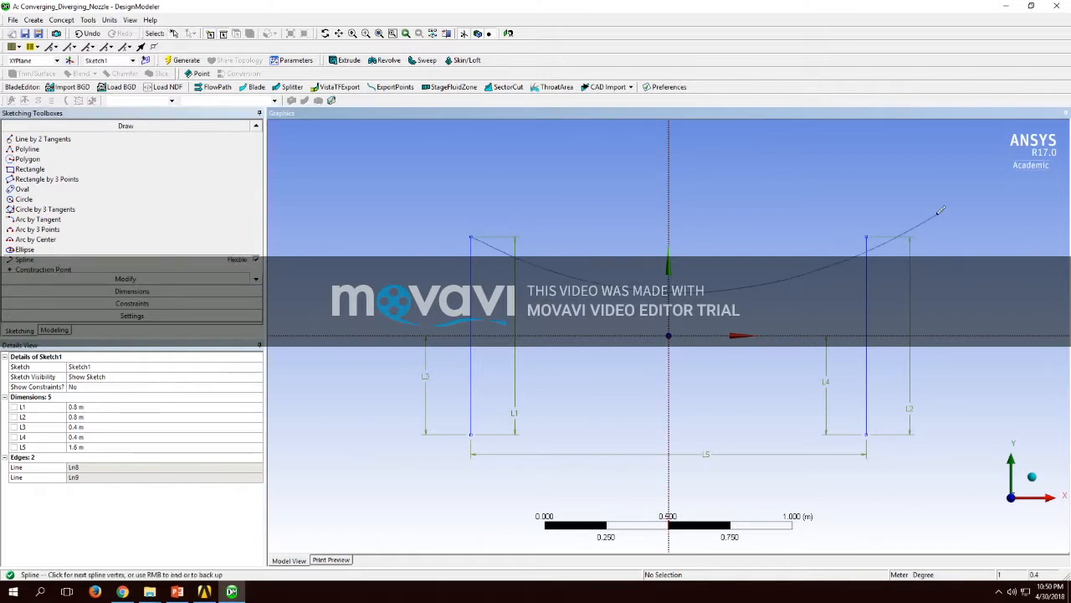
left_click(866, 237)
right_click(888, 221)
left_click(908, 231)
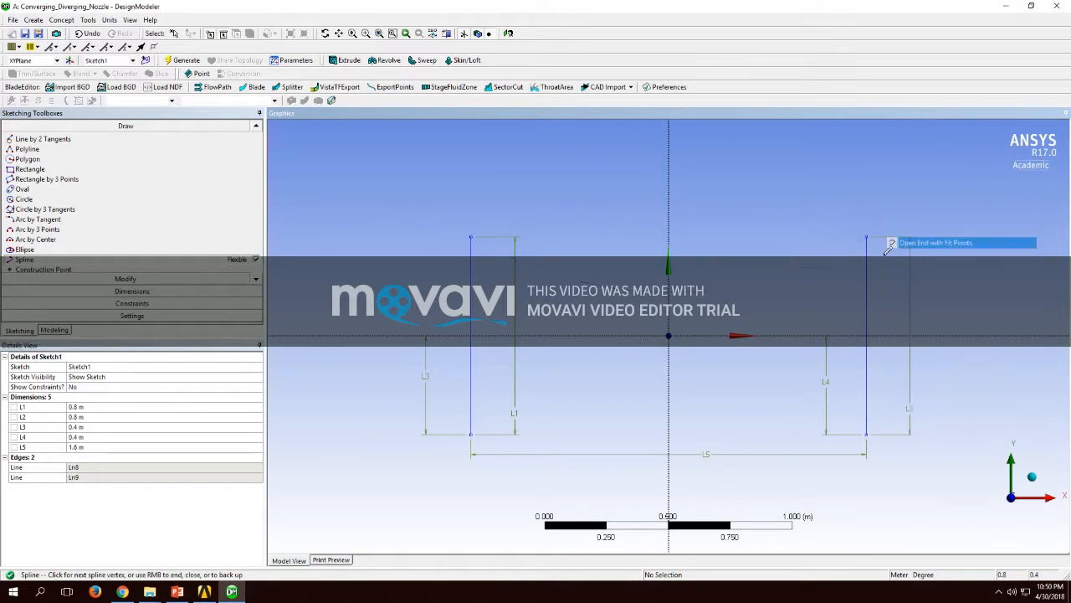
Step: Draw an open spline joining the vertical lines' lower endpoints through a Y-axis point about 0.18 m below the origin
left_click(470, 434)
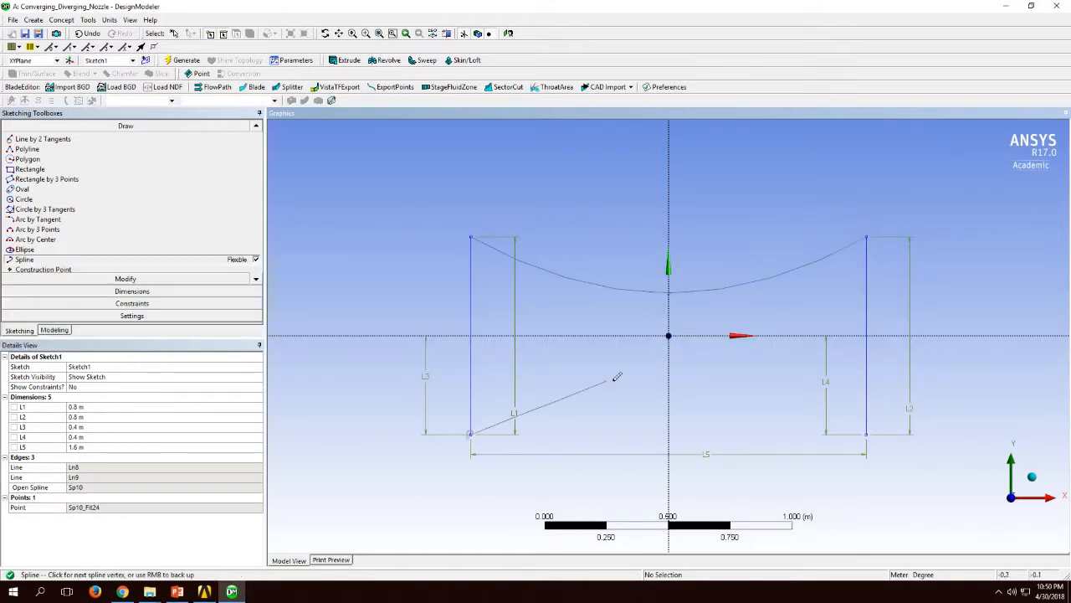
left_click(668, 379)
left_click(866, 434)
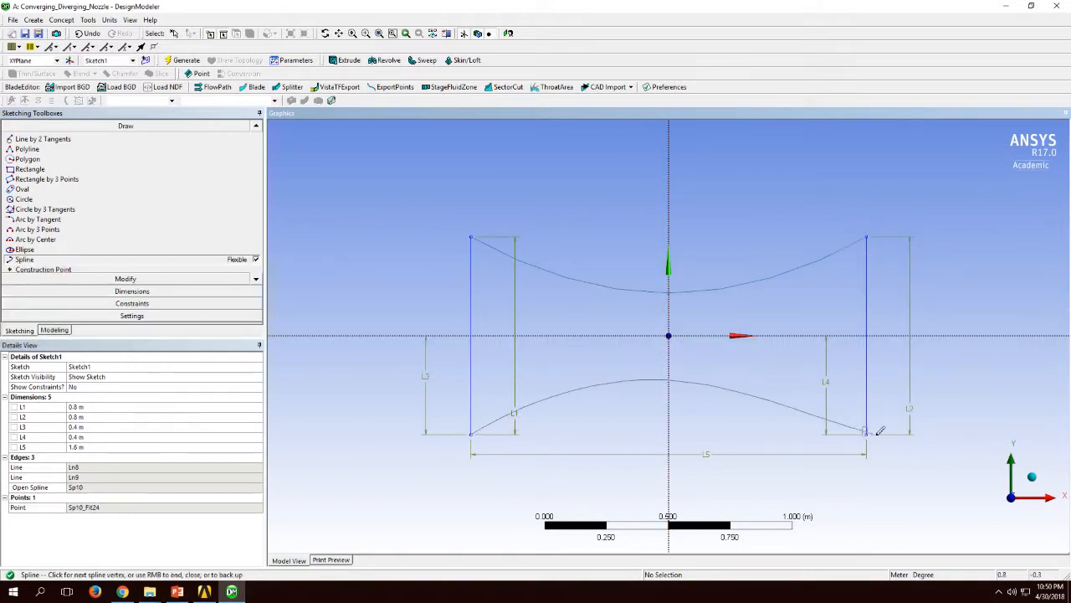
right_click(892, 443)
left_click(943, 257)
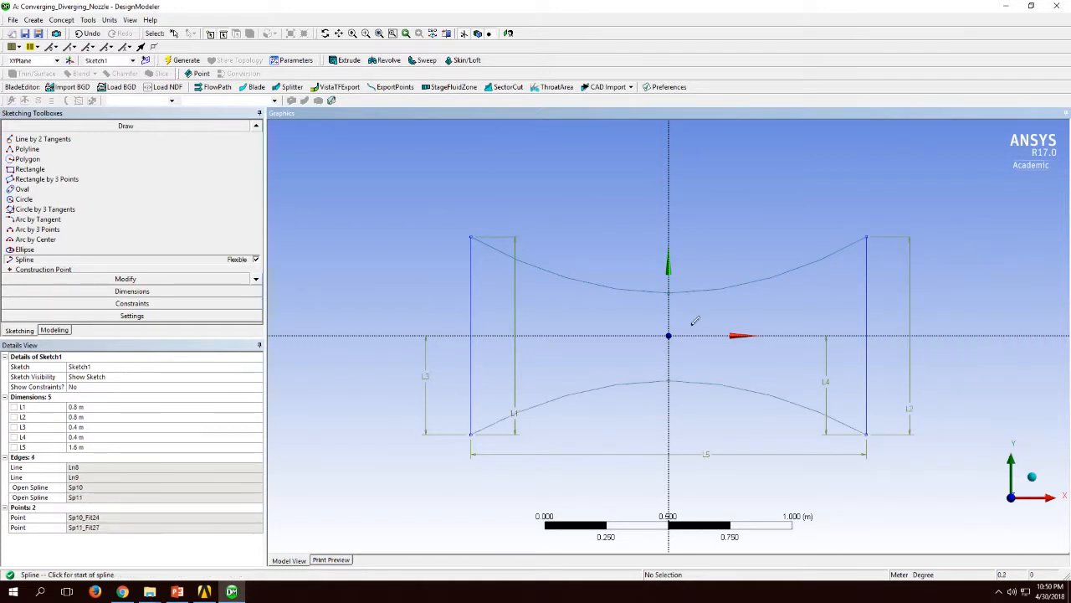
Step: Add Length/Distance dimensions from the middle fit point of each spline to the X axis
left_click(154, 291)
left_click(84, 194)
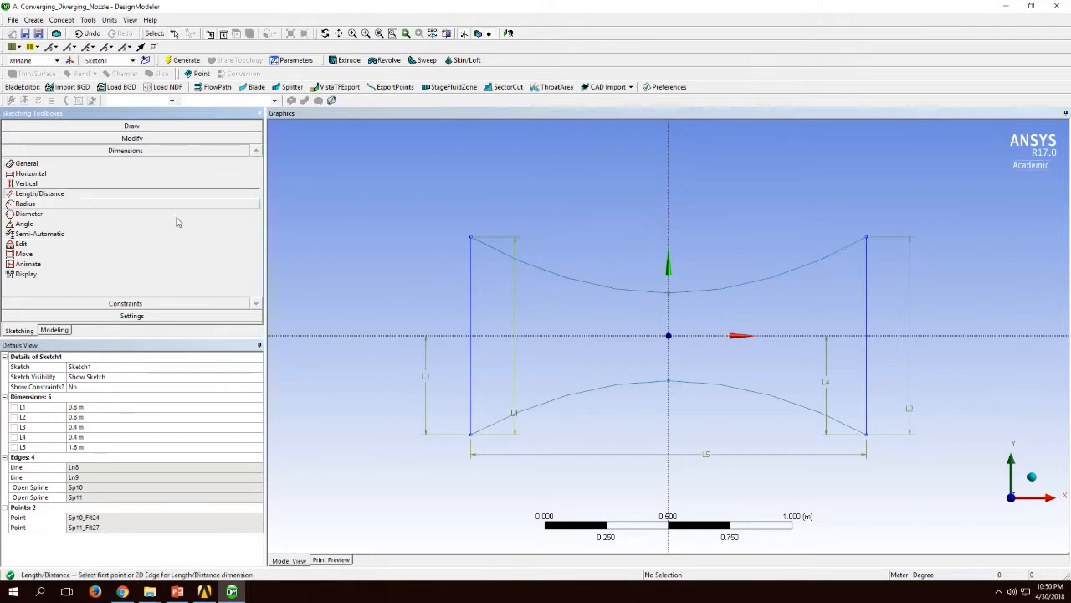
left_click(669, 301)
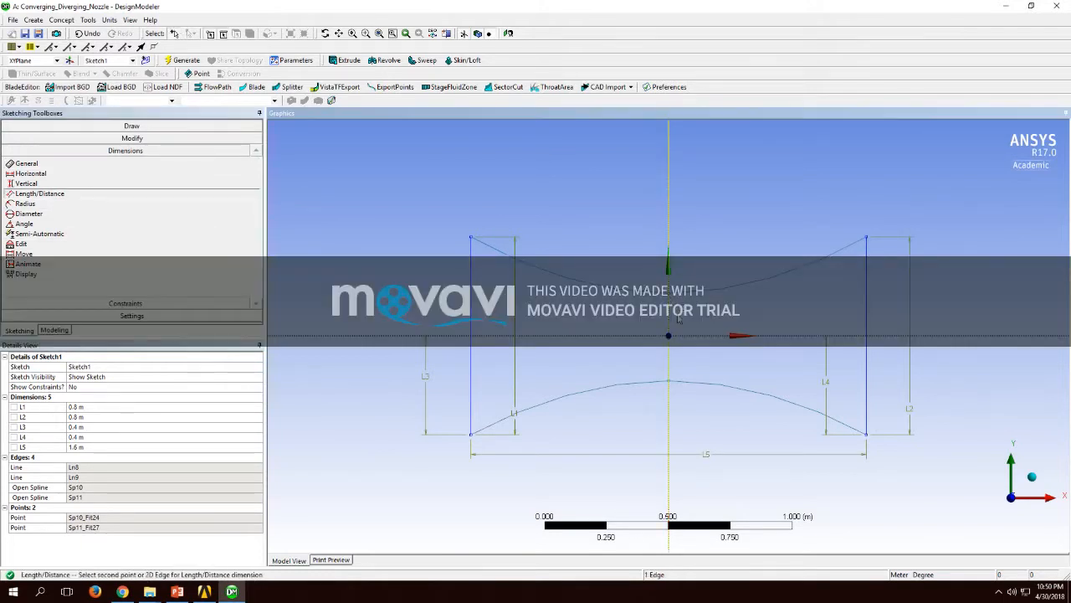
left_click(125, 197)
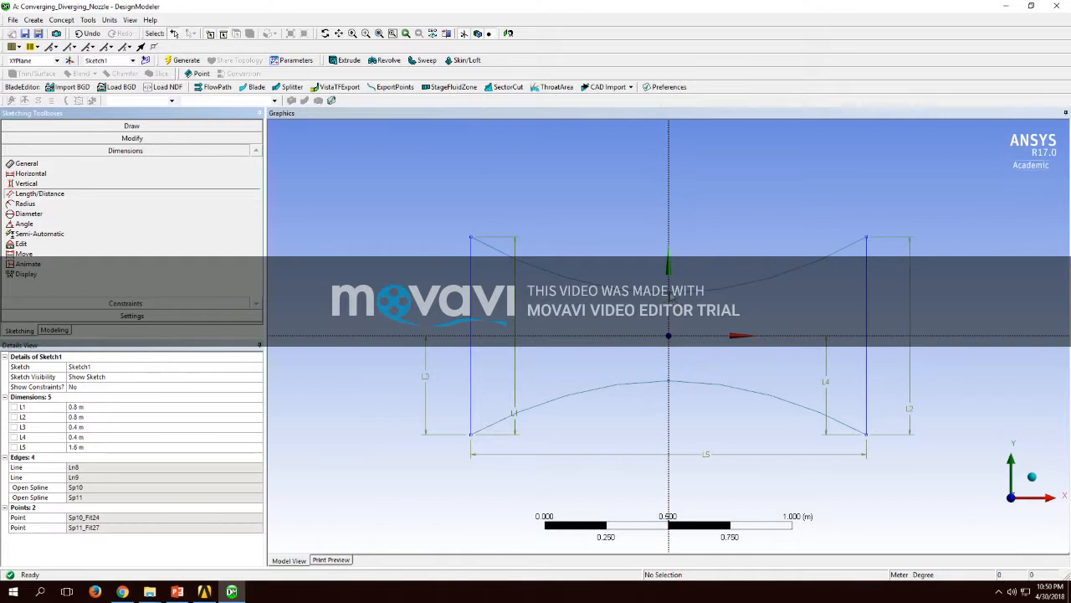
left_click(669, 295)
left_click(674, 338)
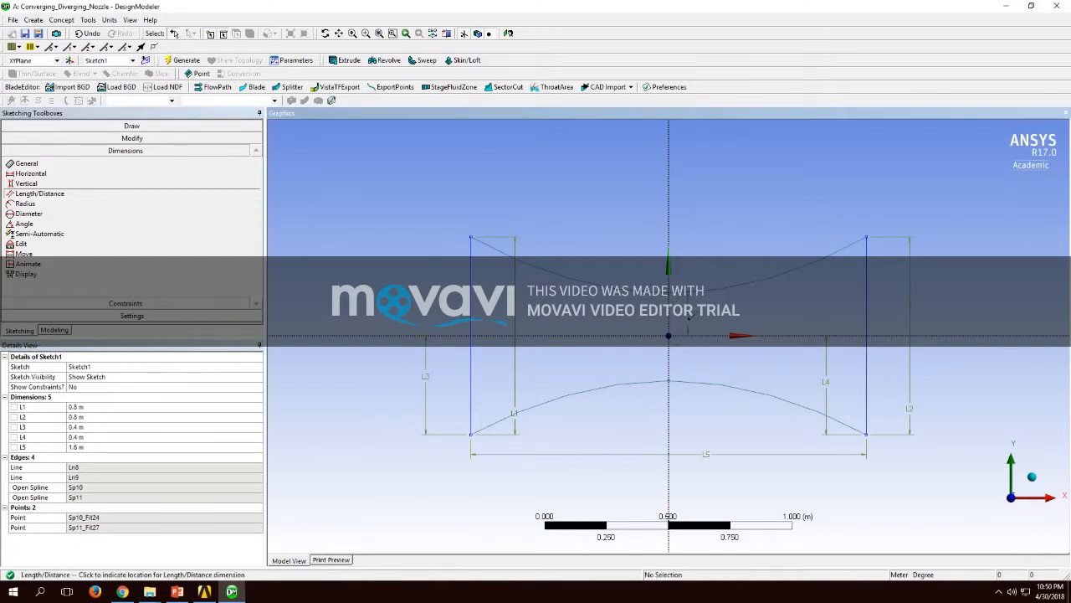
left_click(670, 383)
left_click(677, 338)
left_click(691, 358)
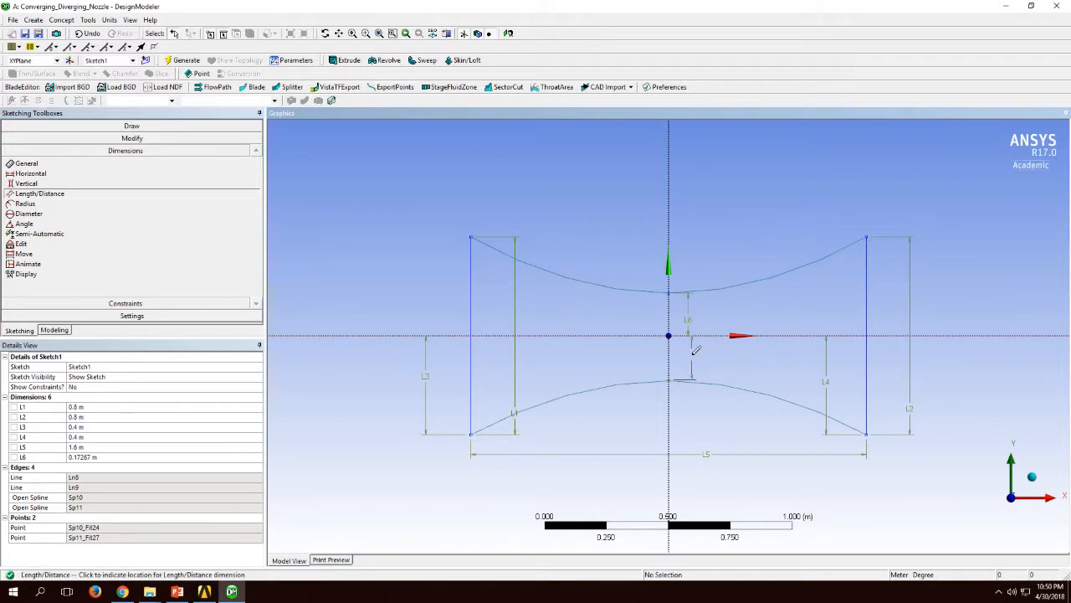
Step: Set the throat distances L6 and L7 of the two splines from the X axis to 0.1 m each
left_click(128, 459)
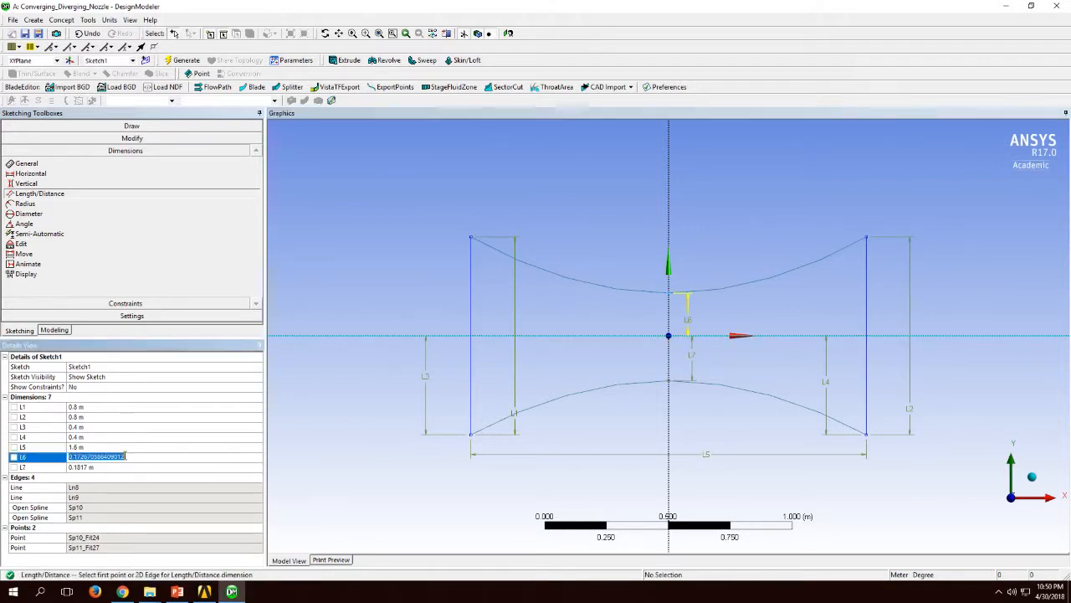
type("0.1")
key("Return")
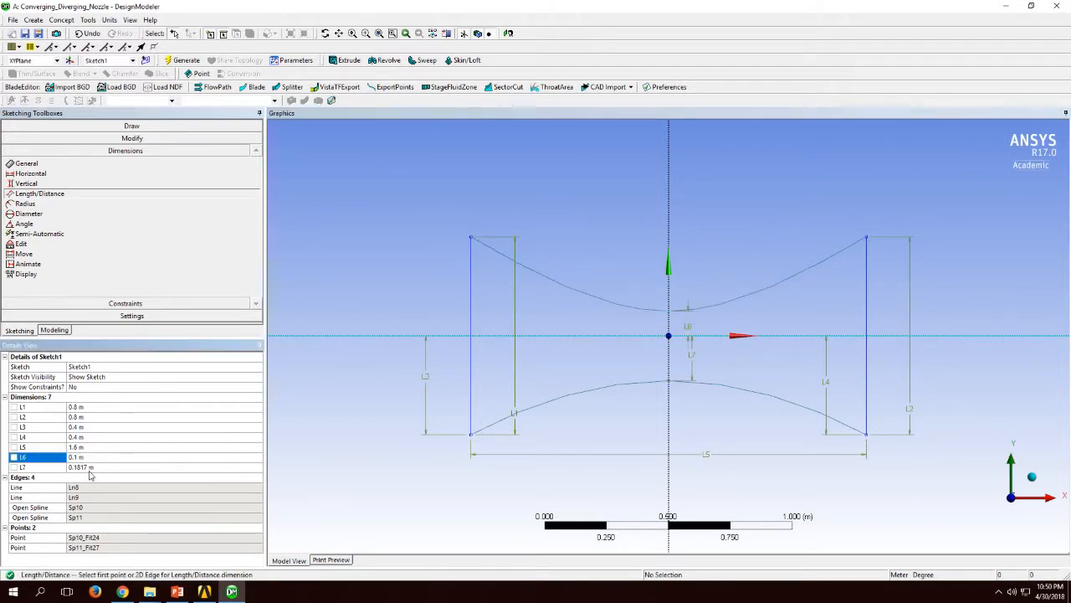
left_click(90, 467)
type("0.1")
key("Return")
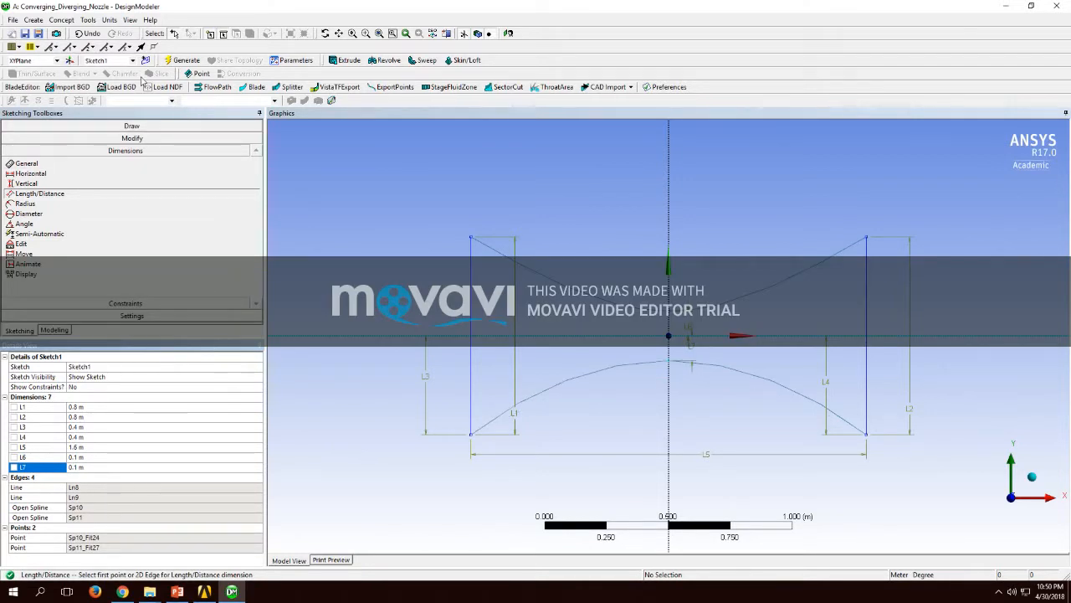
Step: Create a surface from the closed nozzle sketch with Surfaces From Sketches and generate it
left_click(61, 19)
left_click(84, 103)
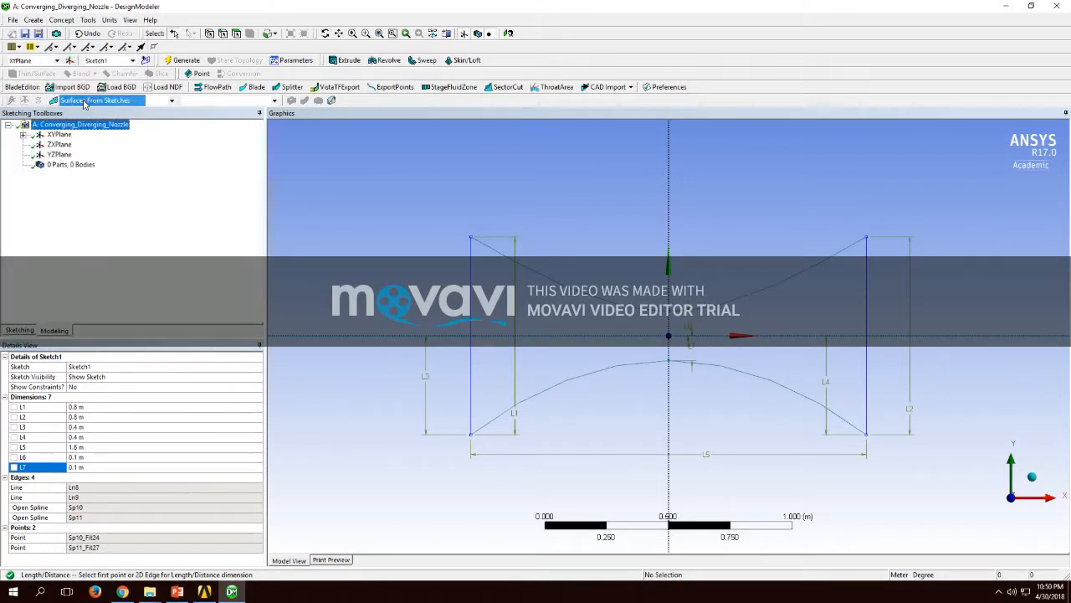
left_click(484, 314)
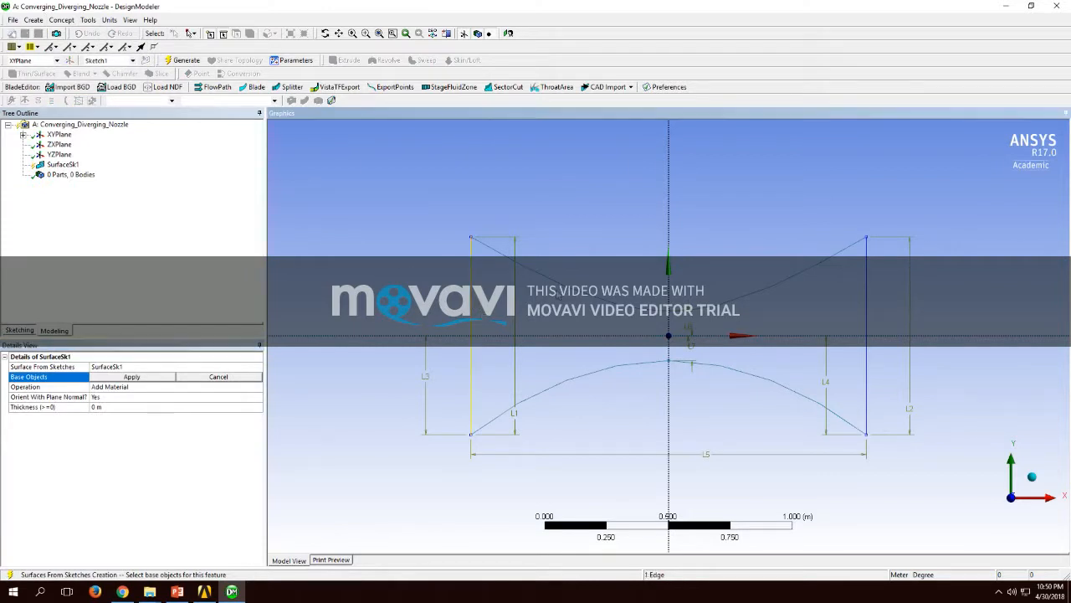
left_click(868, 342, "ctrl")
left_click(804, 393, "ctrl")
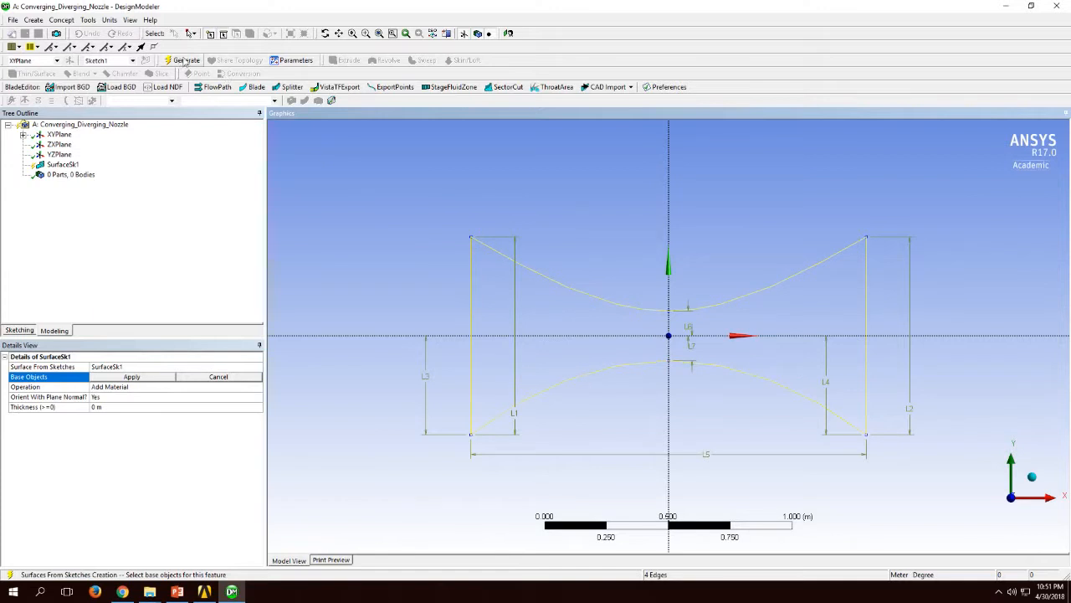
left_click(185, 62)
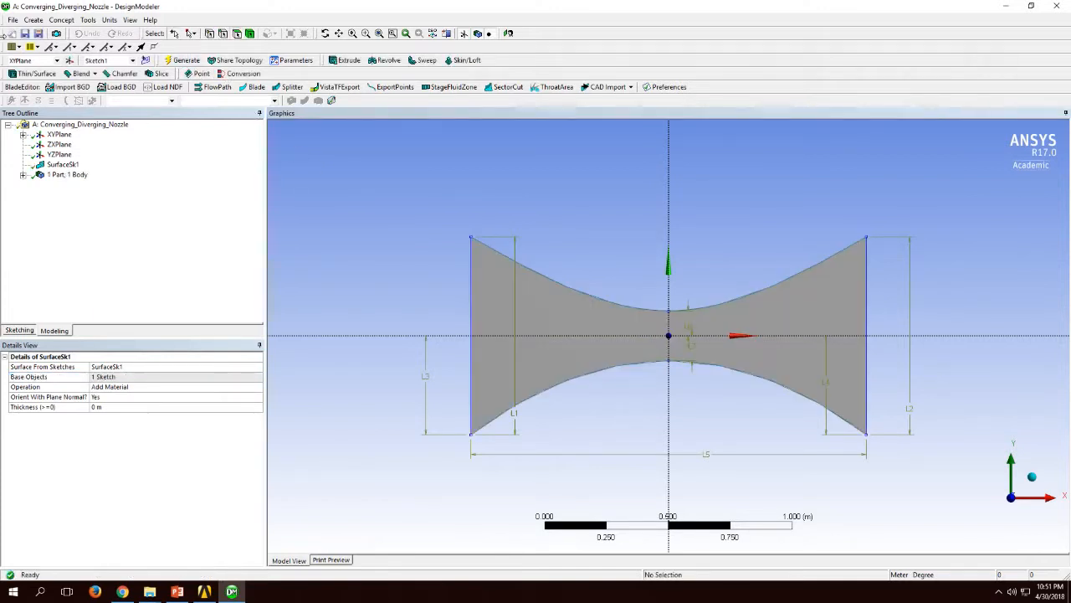
Step: Close DesignModeler and open the Mesh cell of the Converging_Diverging_Nozzle system in ANSYS Meshing
left_click(12, 20)
left_click(44, 201)
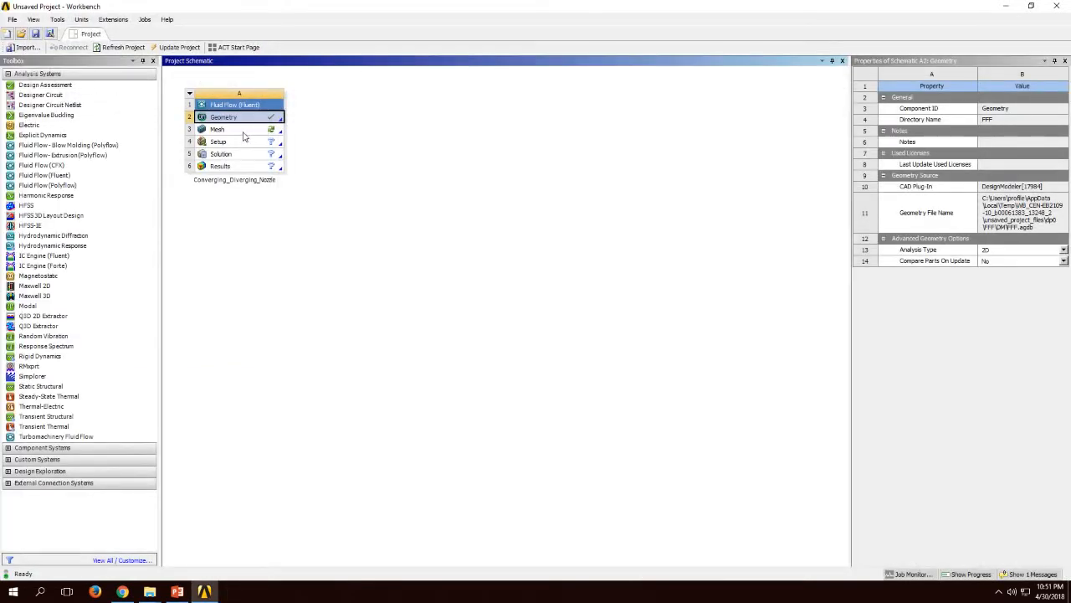
left_click(243, 132)
right_click(245, 133)
left_click(261, 140)
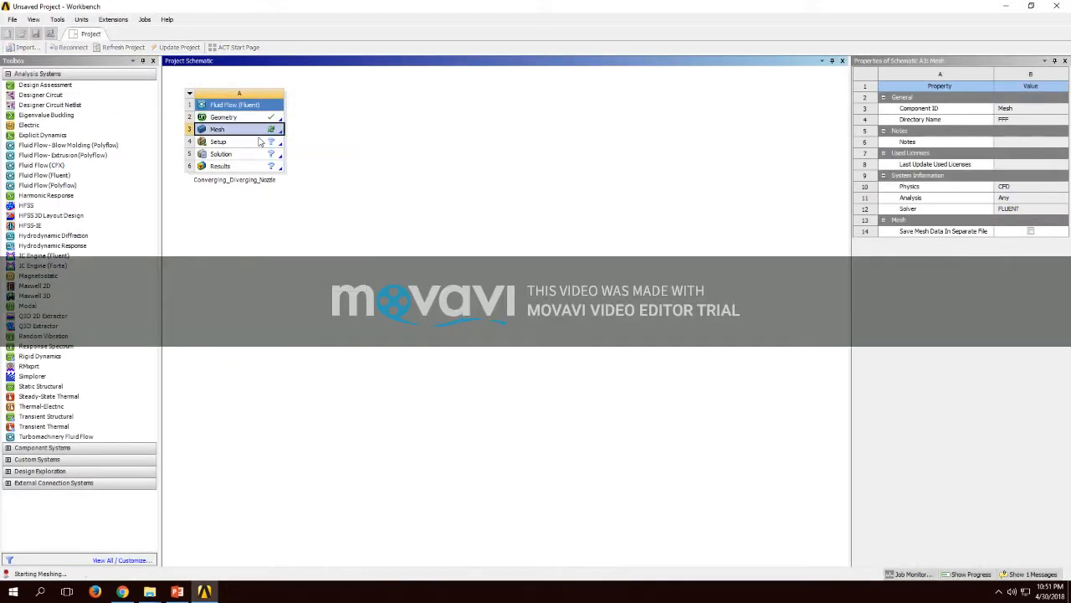
mouse_move(470, 5)
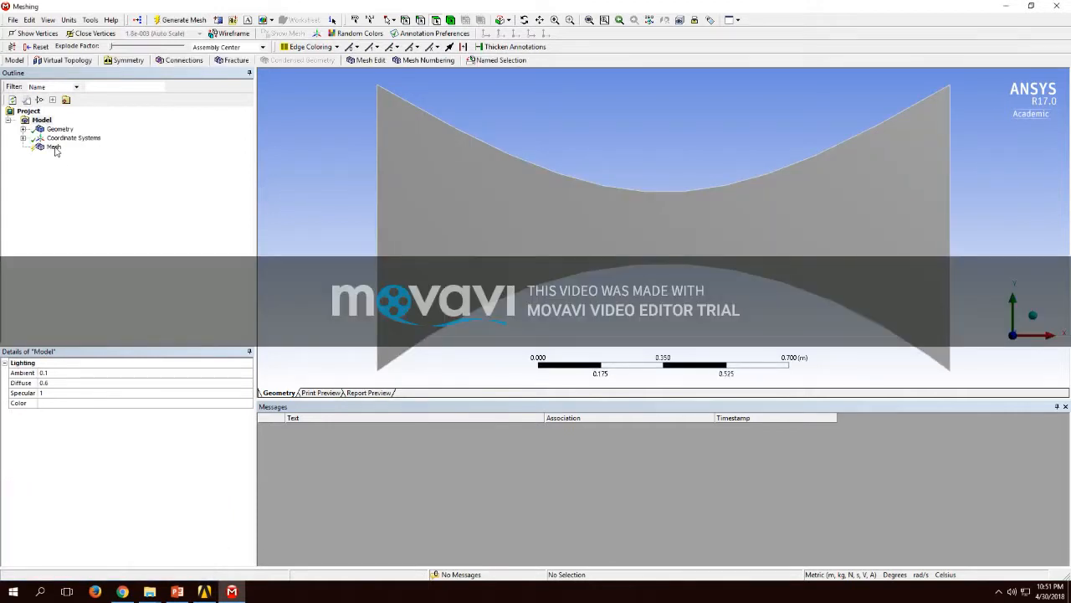
Step: Insert a Face Meshing control on the nozzle face and generate the mesh
left_click(428, 207)
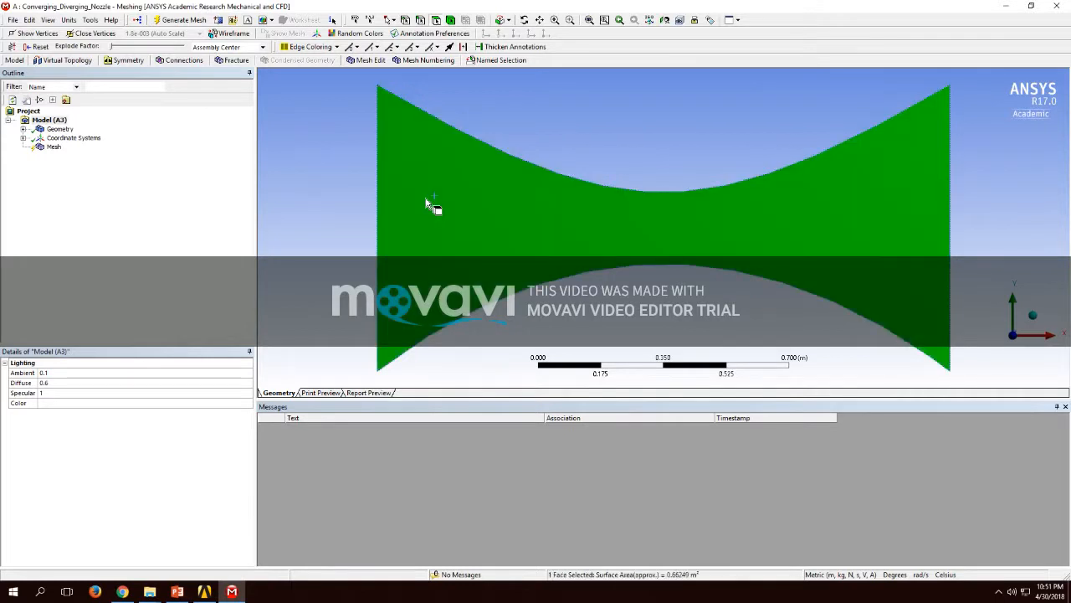
right_click(408, 210)
mouse_move(435, 216)
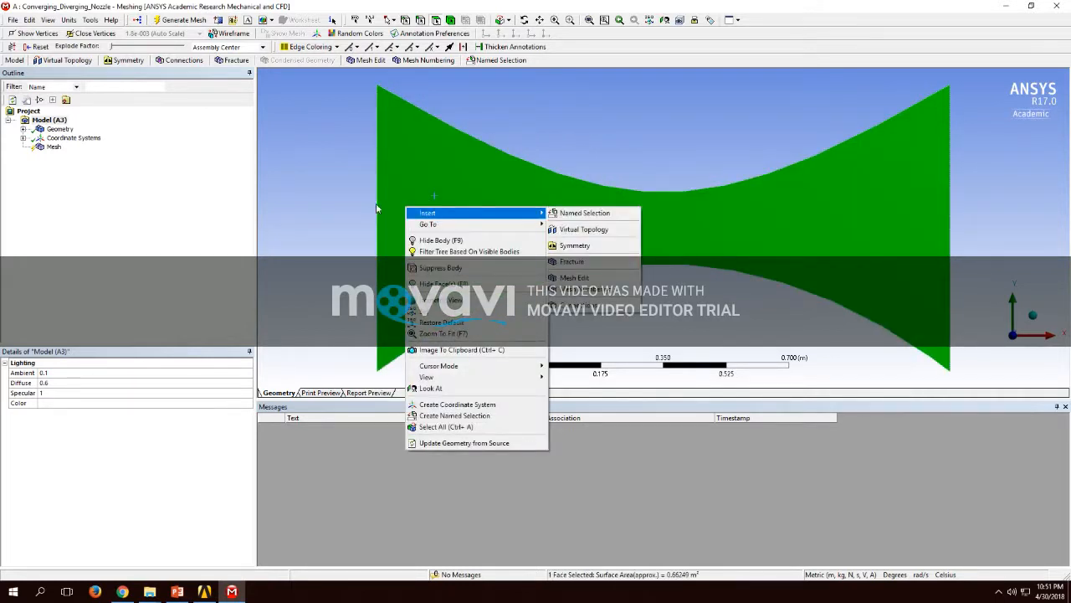
left_click(51, 147)
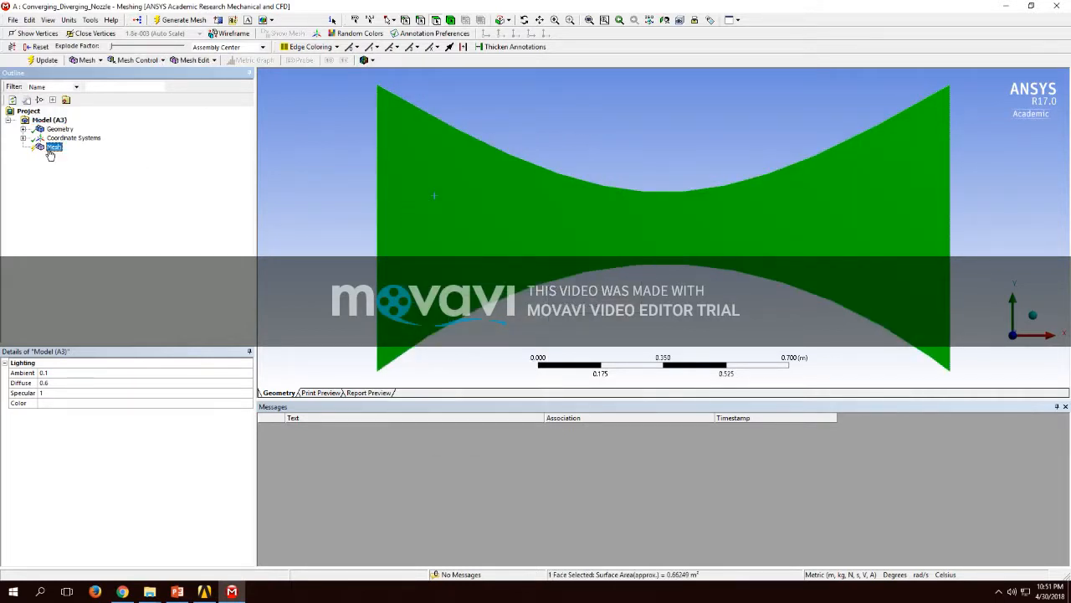
right_click(49, 154)
mouse_move(101, 156)
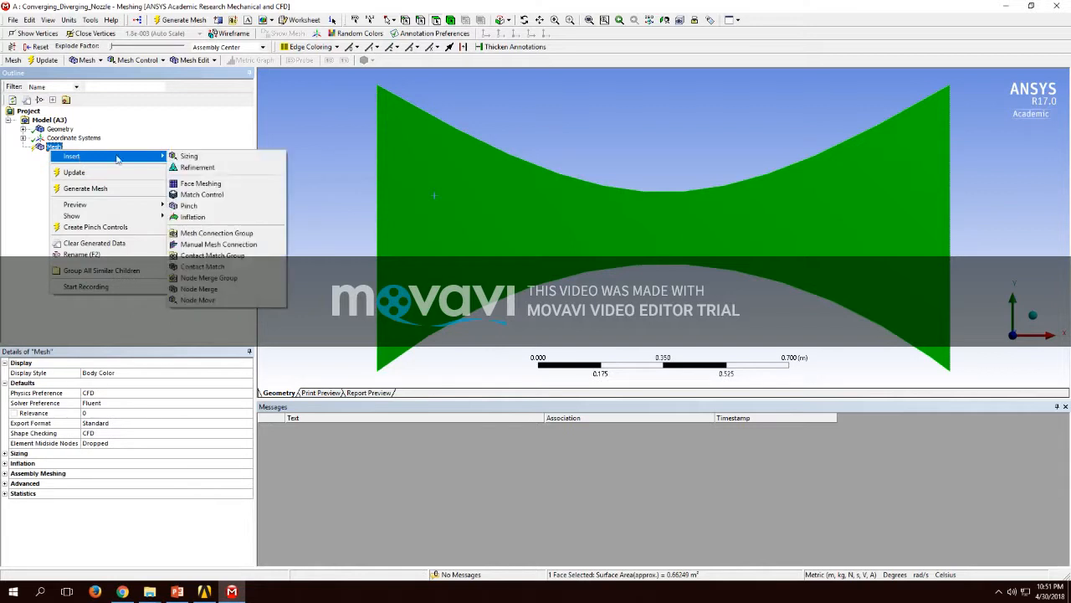
left_click(213, 184)
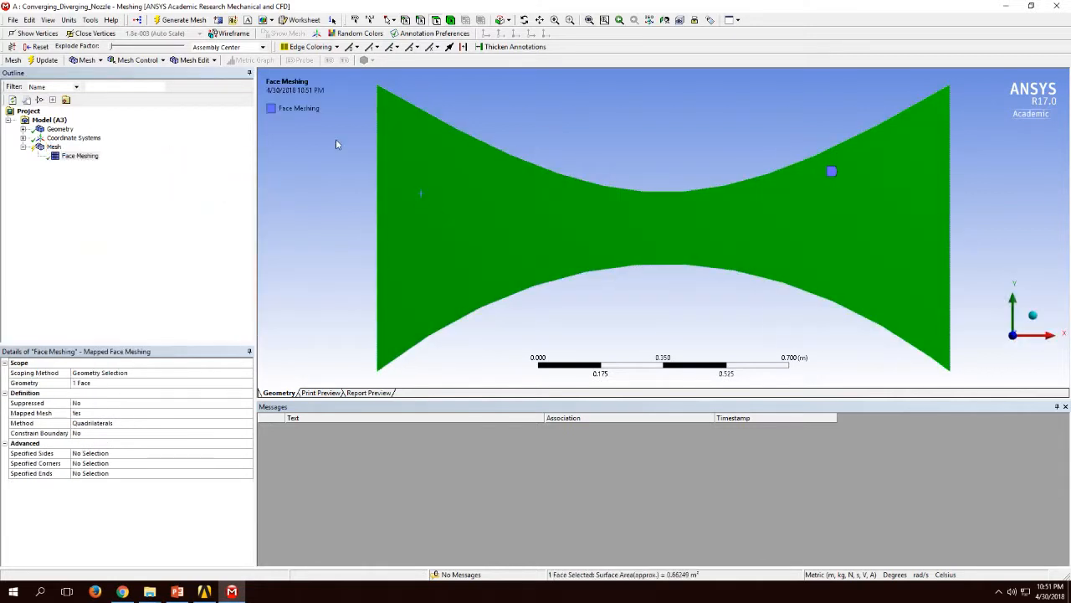
left_click(179, 20)
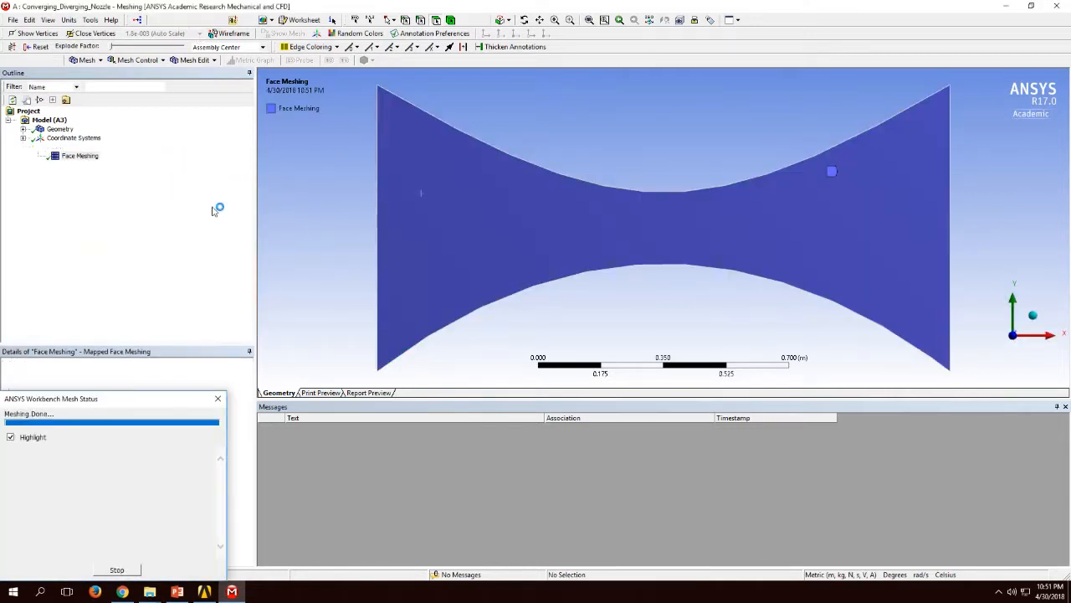
Step: Insert a Sizing control under Mesh and scope it to the nozzle face
right_click(79, 155)
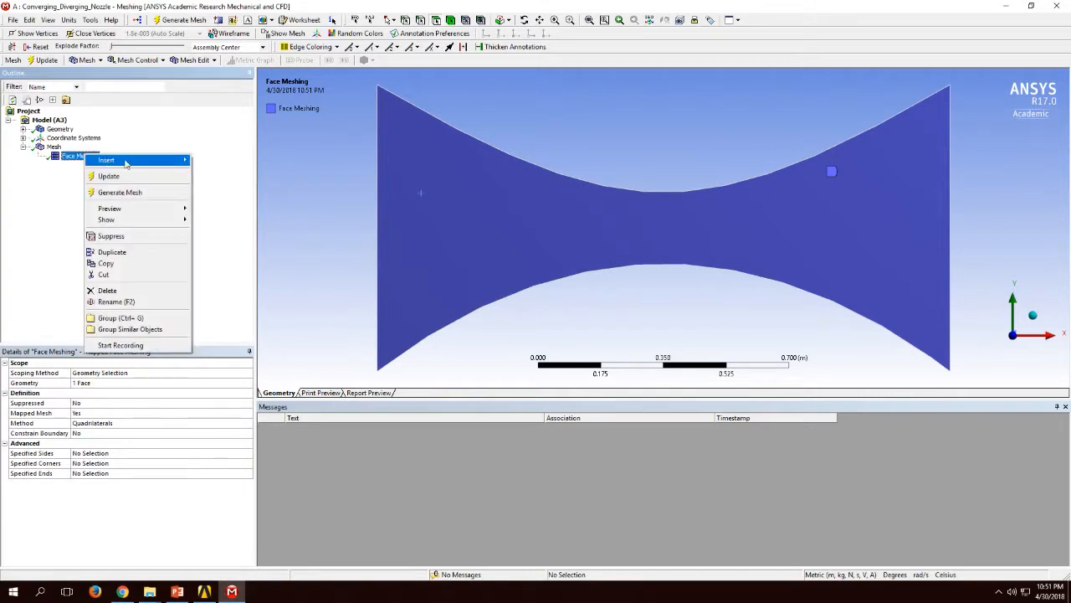
mouse_move(112, 159)
left_click(219, 177)
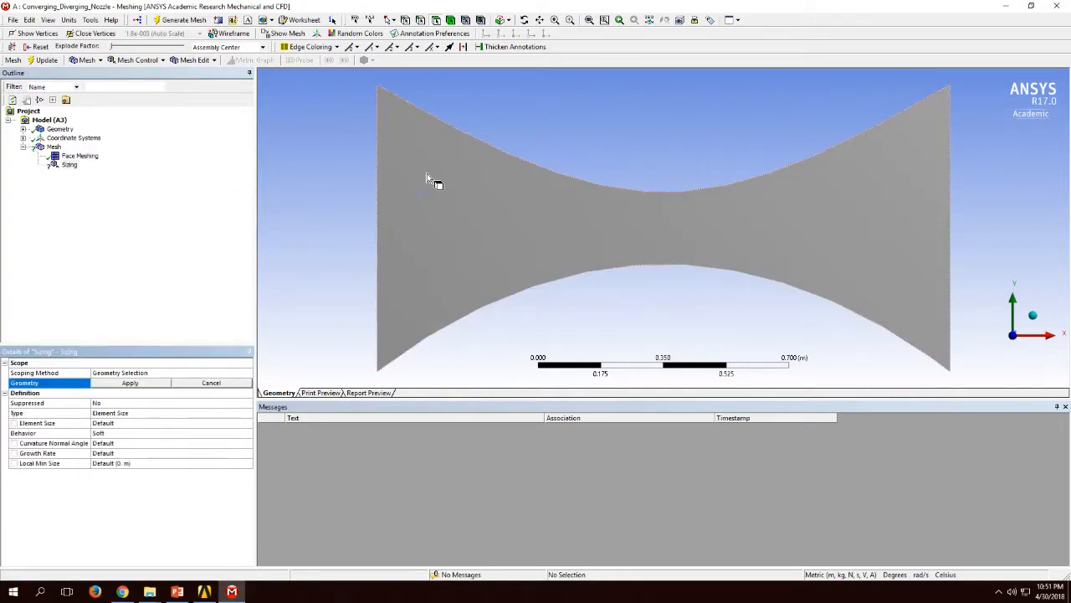
left_click(427, 174)
left_click(146, 385)
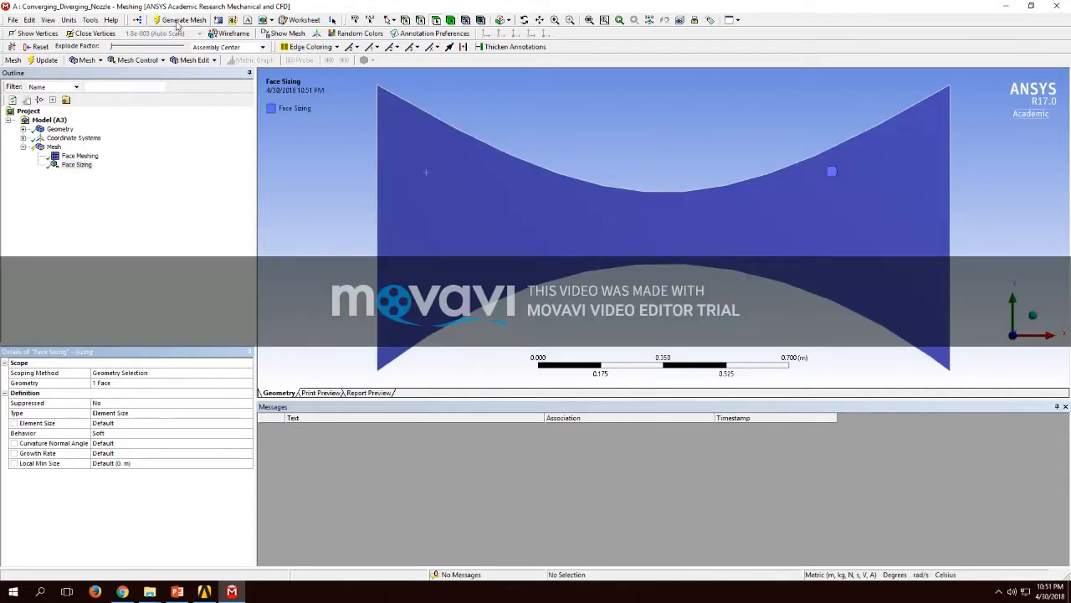
Step: Set the Face Sizing element size to 0.1 m, generate the mesh and display it
left_click(144, 423)
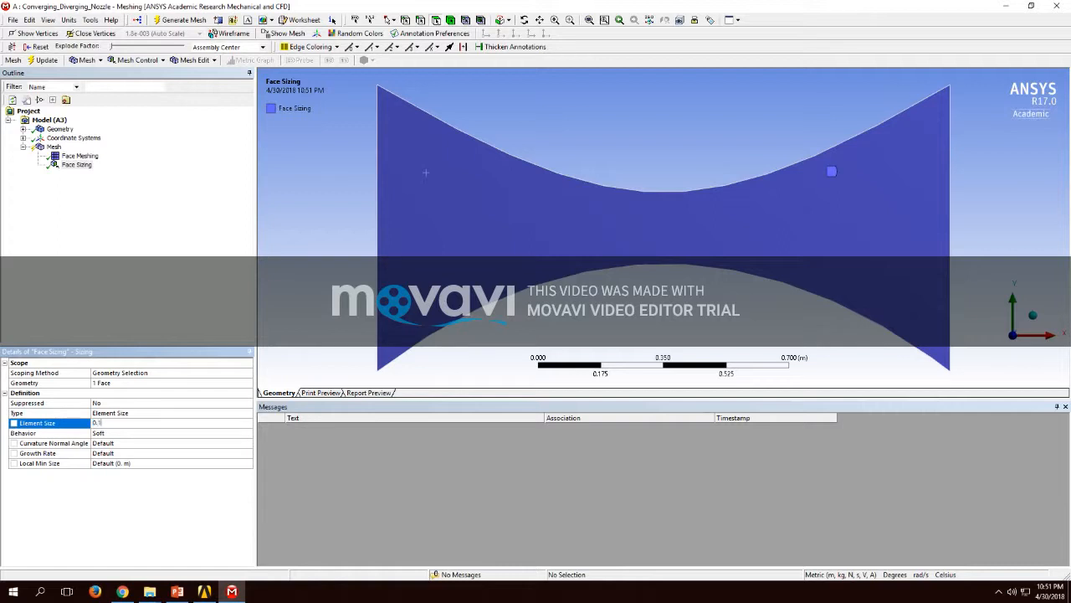
key("Return")
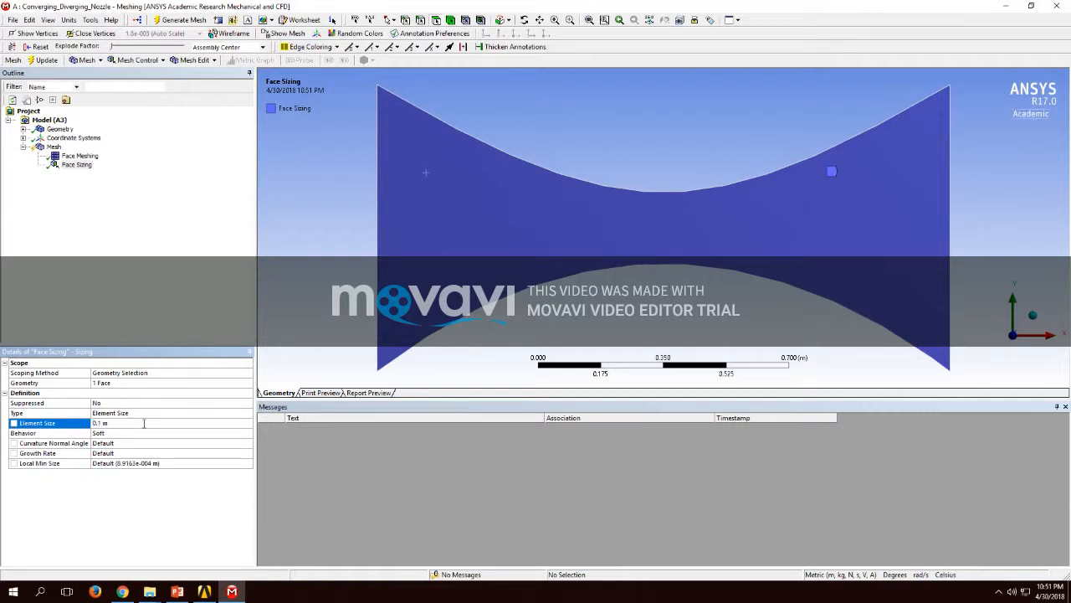
left_click(175, 20)
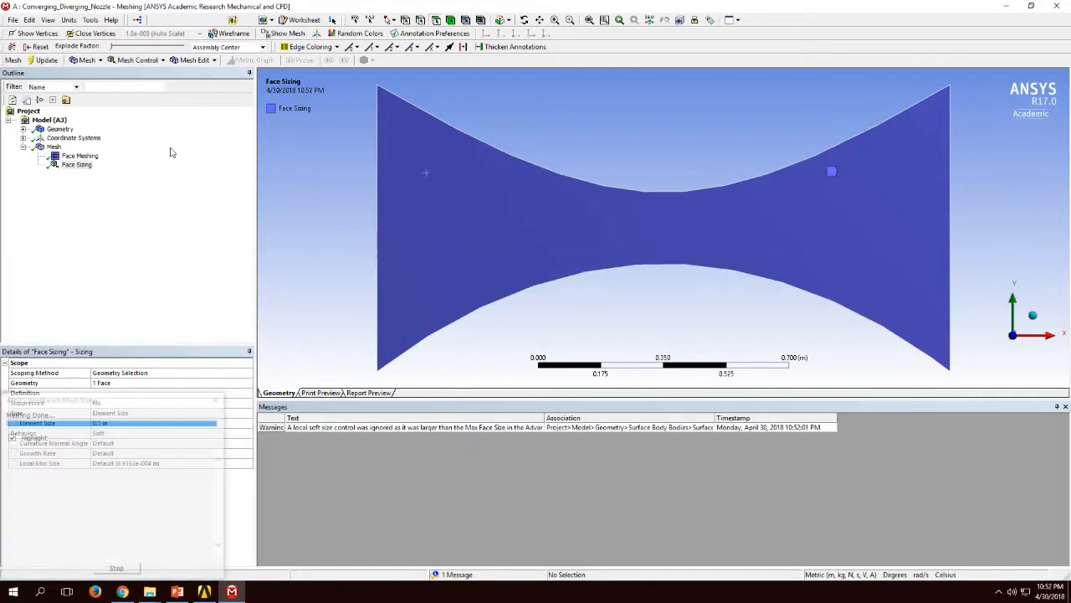
left_click(53, 147)
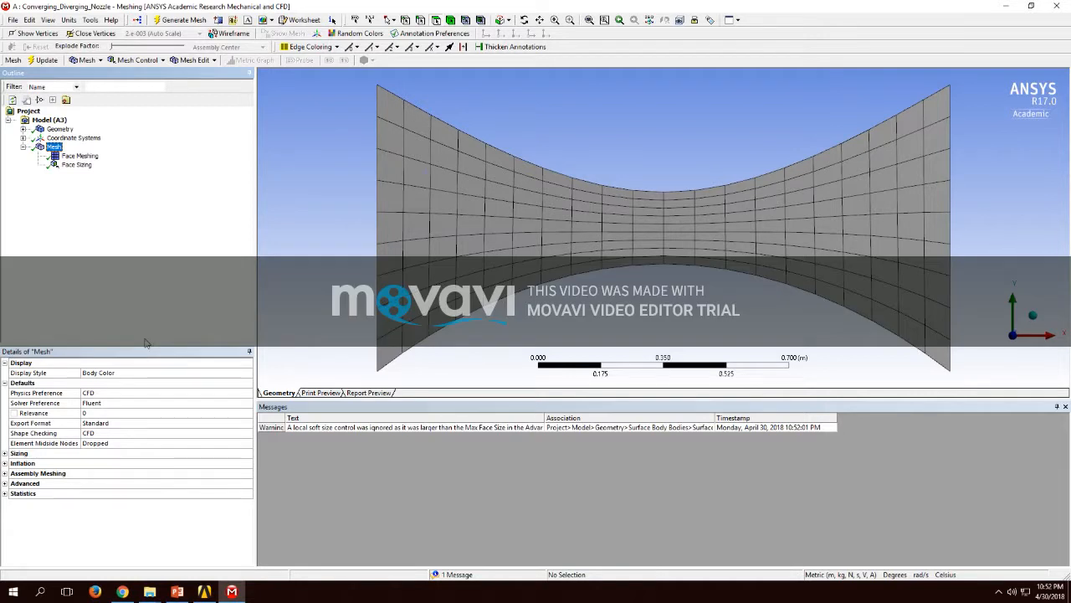
Step: Set the Face Sizing element size to 0.05 m, regenerate the mesh and display it
left_click(75, 166)
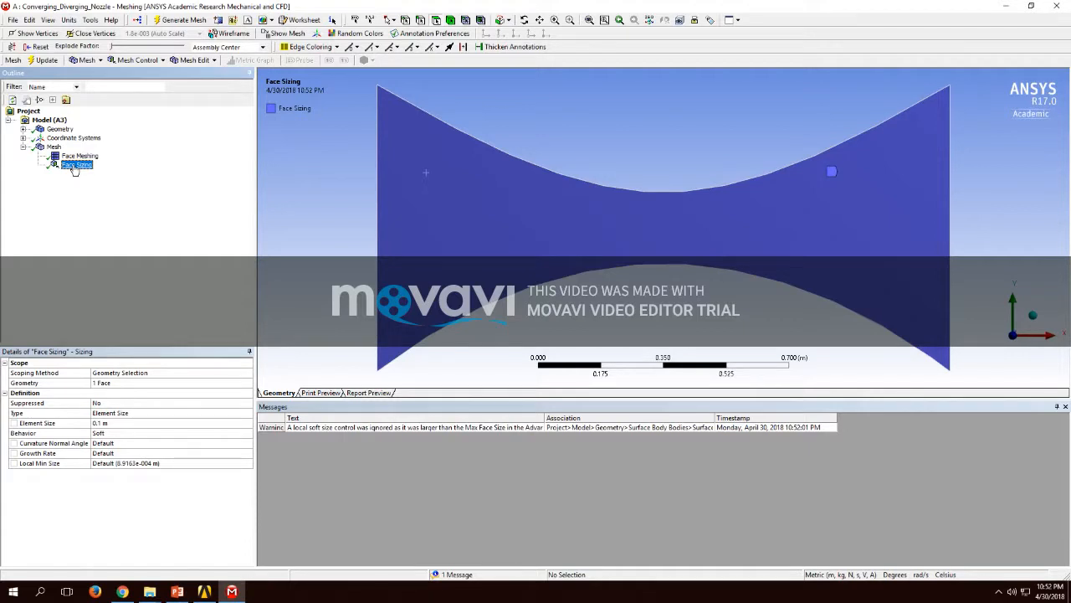
left_click(136, 423)
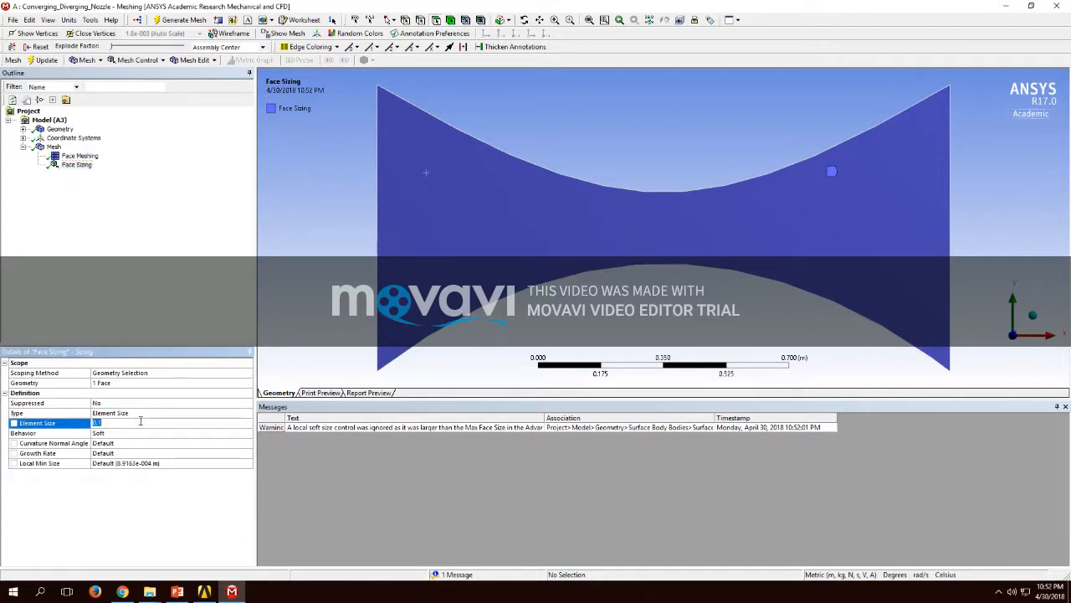
type("0.02")
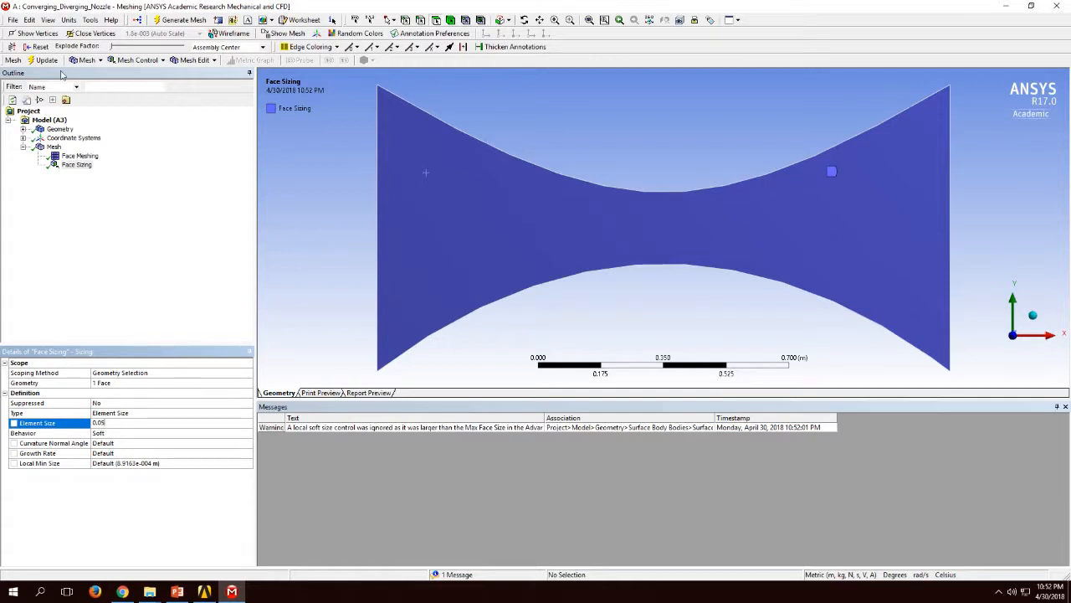
left_click(169, 23)
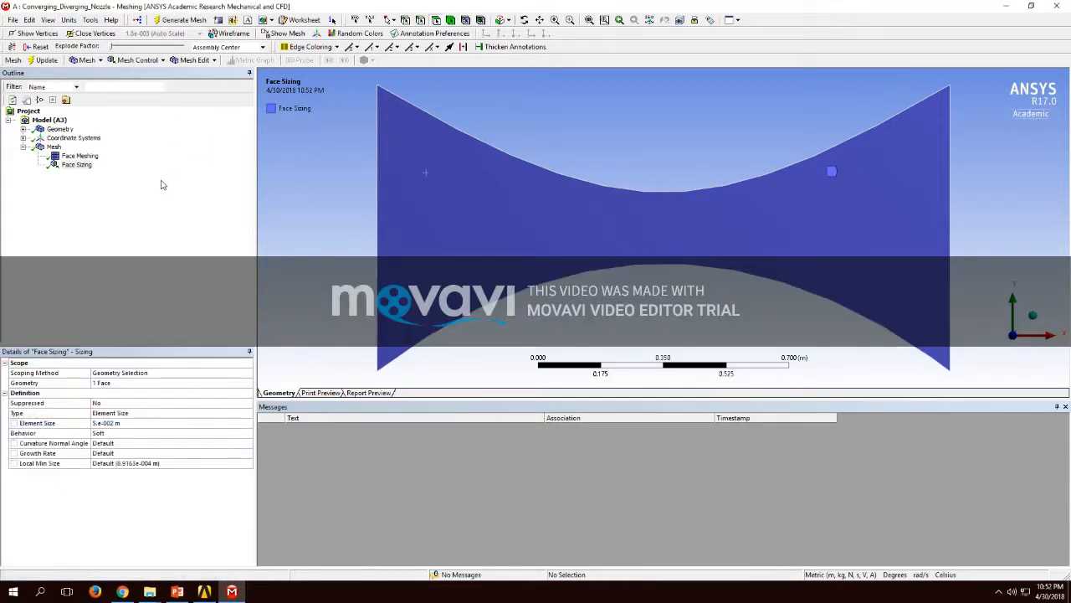
left_click(147, 413)
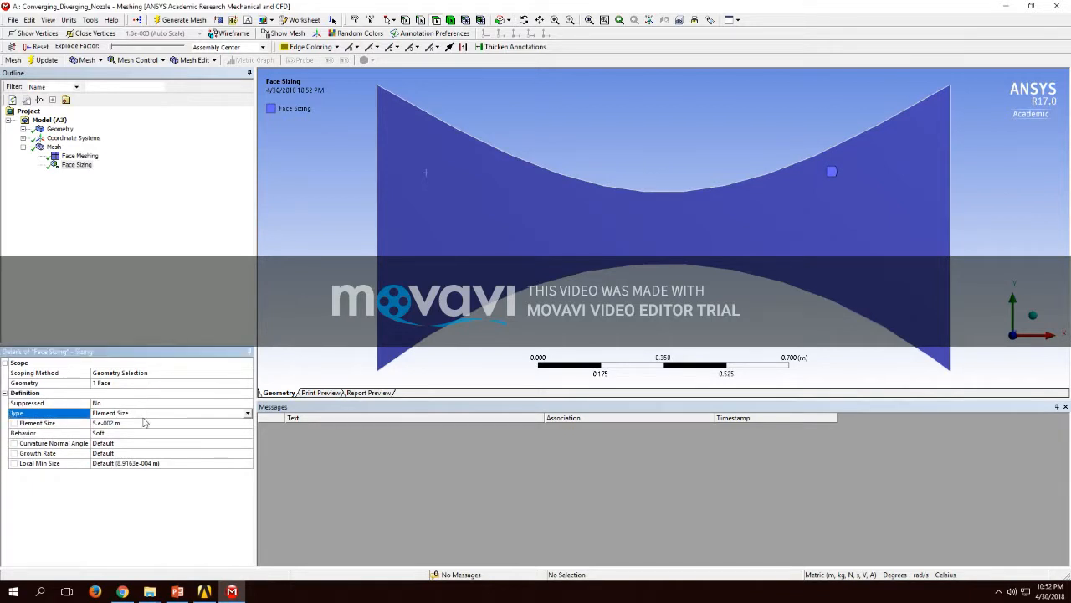
left_click(144, 423)
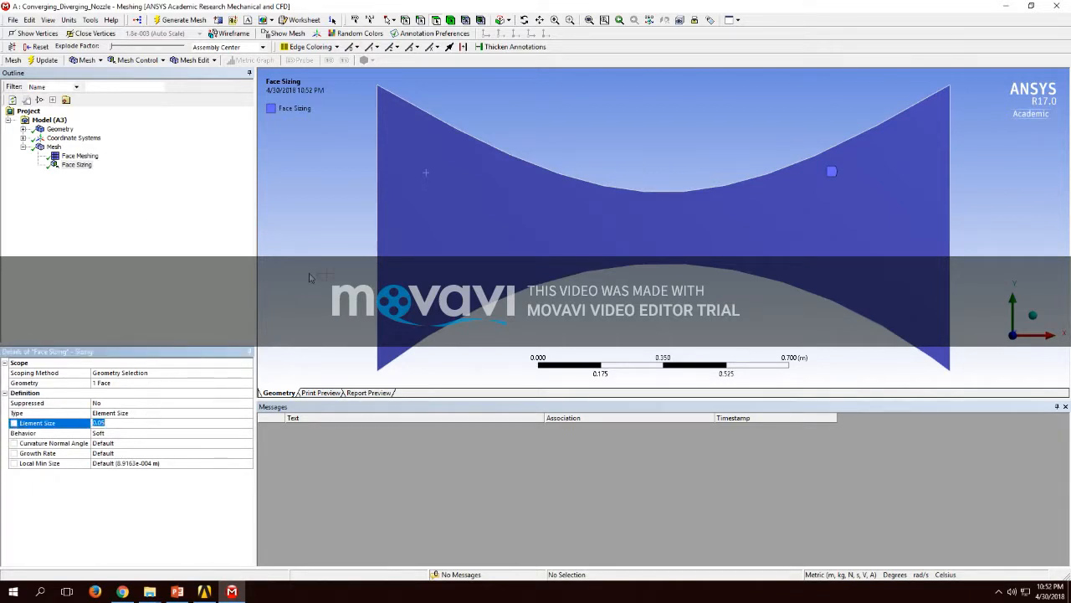
left_click(55, 147)
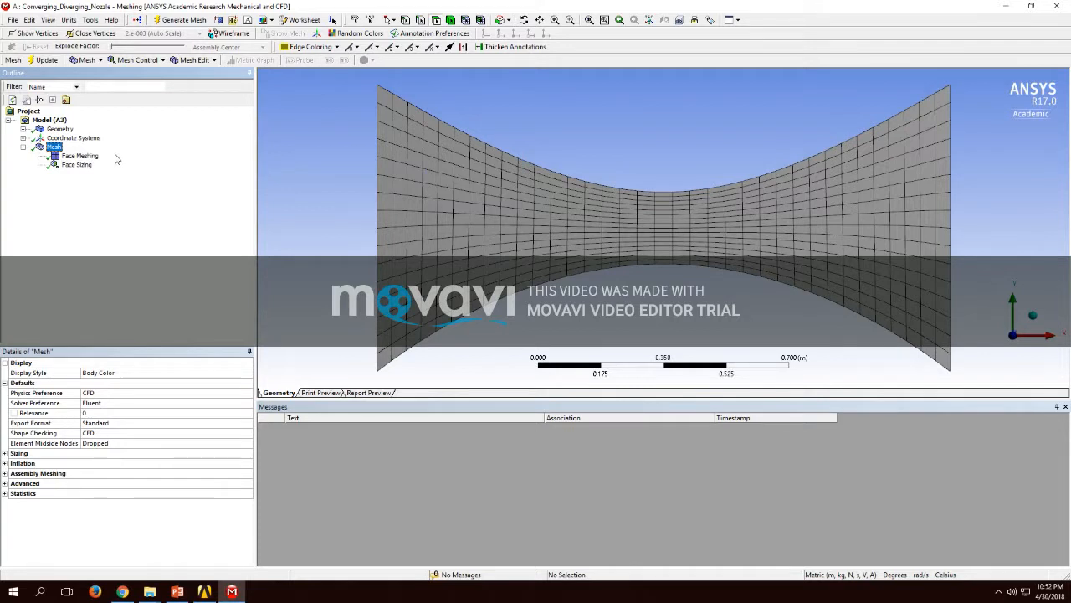
Step: Close ANSYS Meshing and update the Mesh cell of the Converging_Diverging_Nozzle system in Workbench
left_click(13, 20)
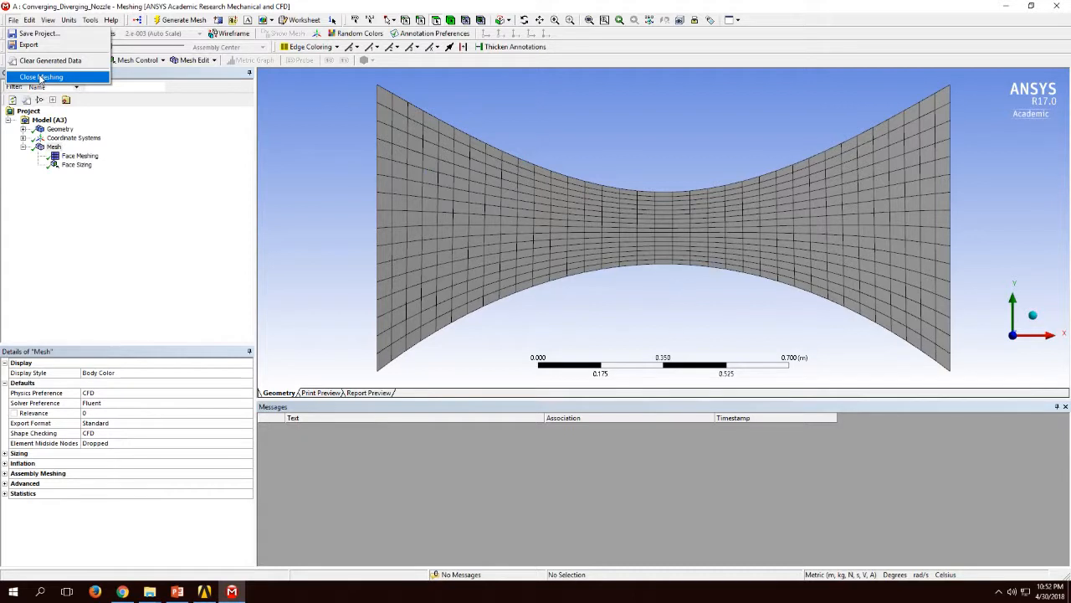
left_click(39, 77)
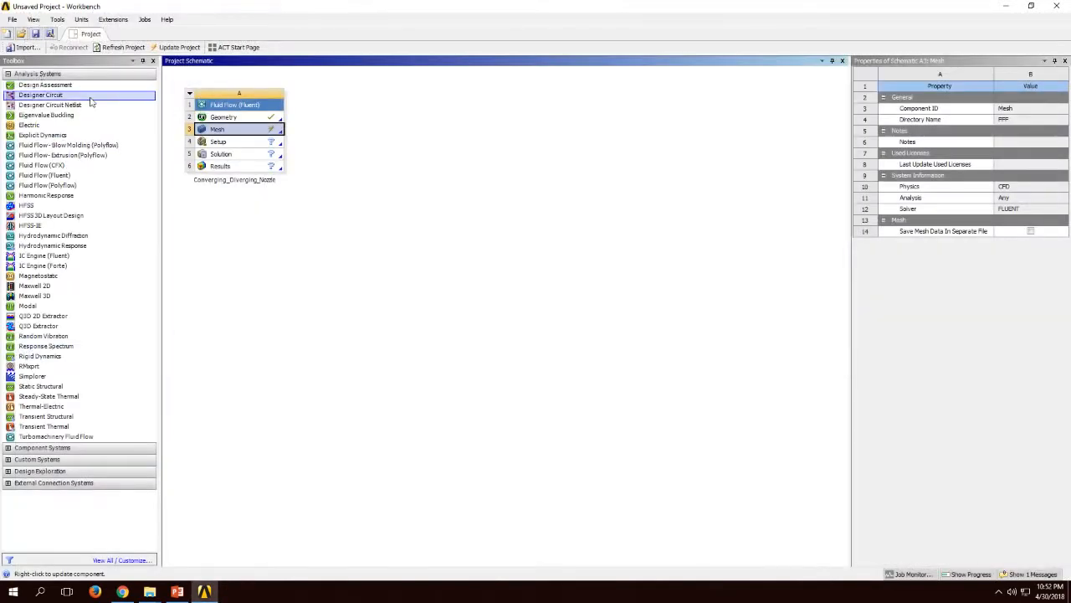
right_click(223, 136)
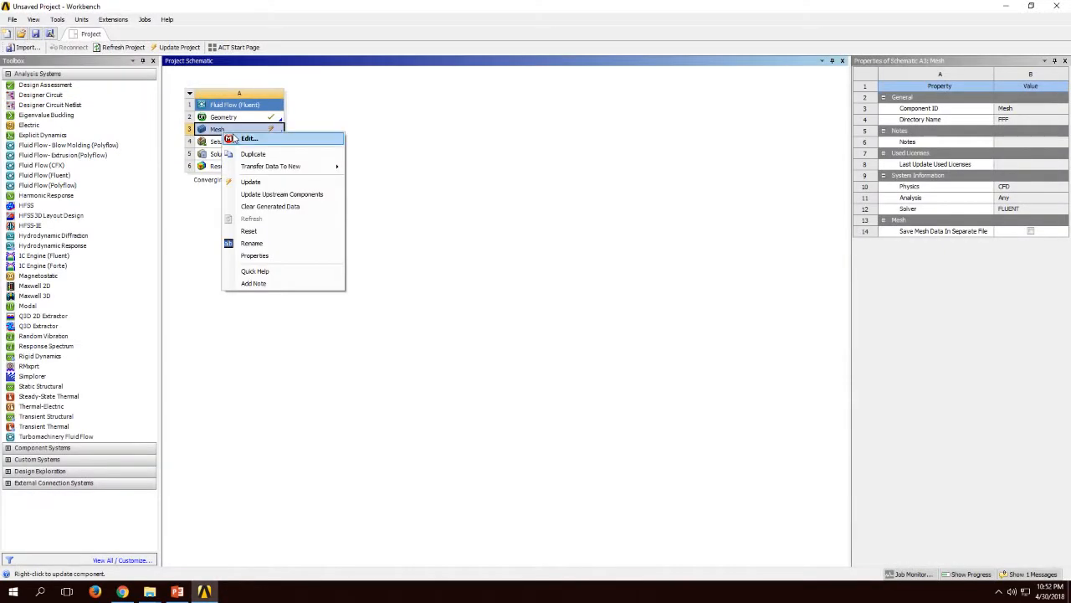
left_click(243, 180)
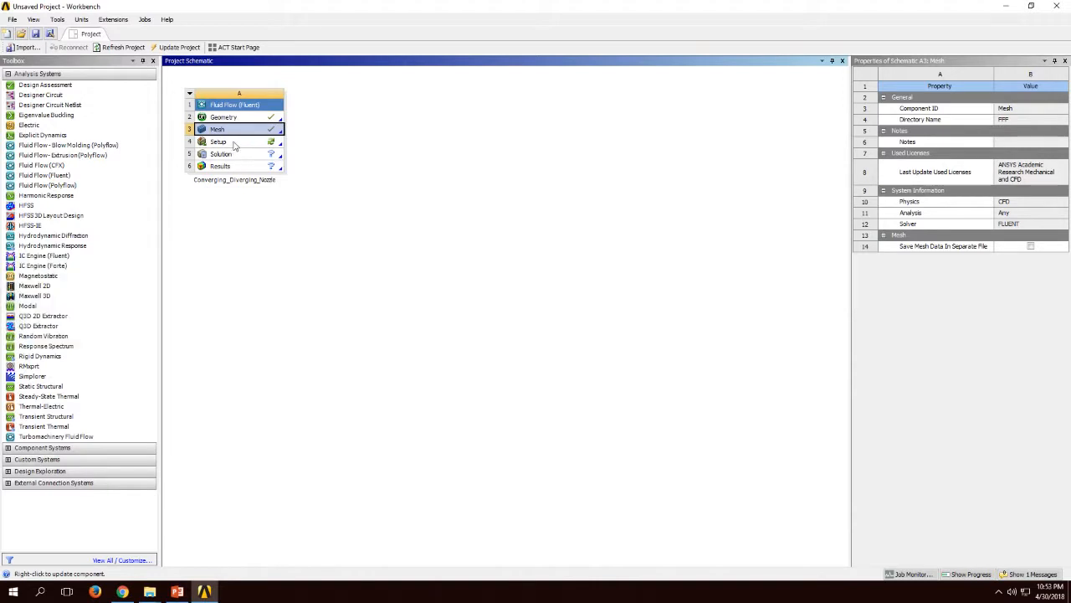
Step: Open the Setup cell and launch Fluent with Double Precision enabled and Serial processing
right_click(252, 145)
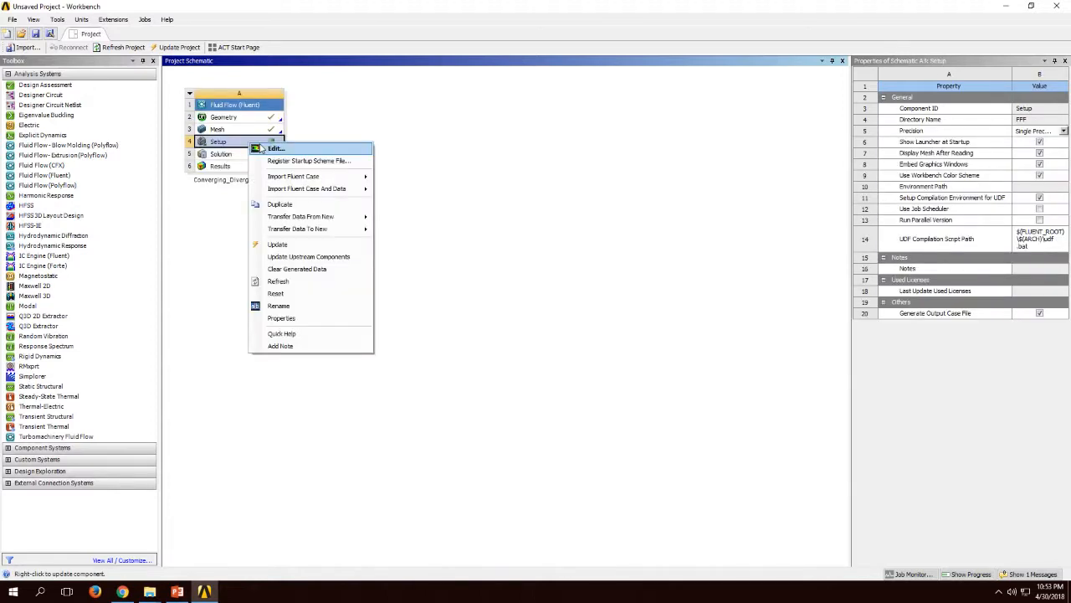
left_click(268, 150)
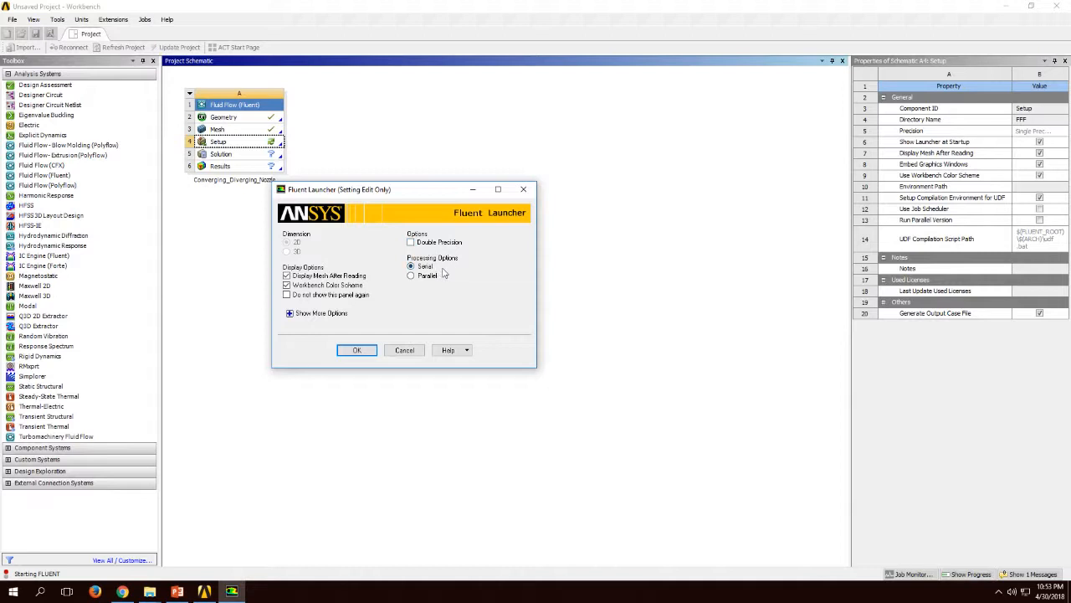
left_click(446, 242)
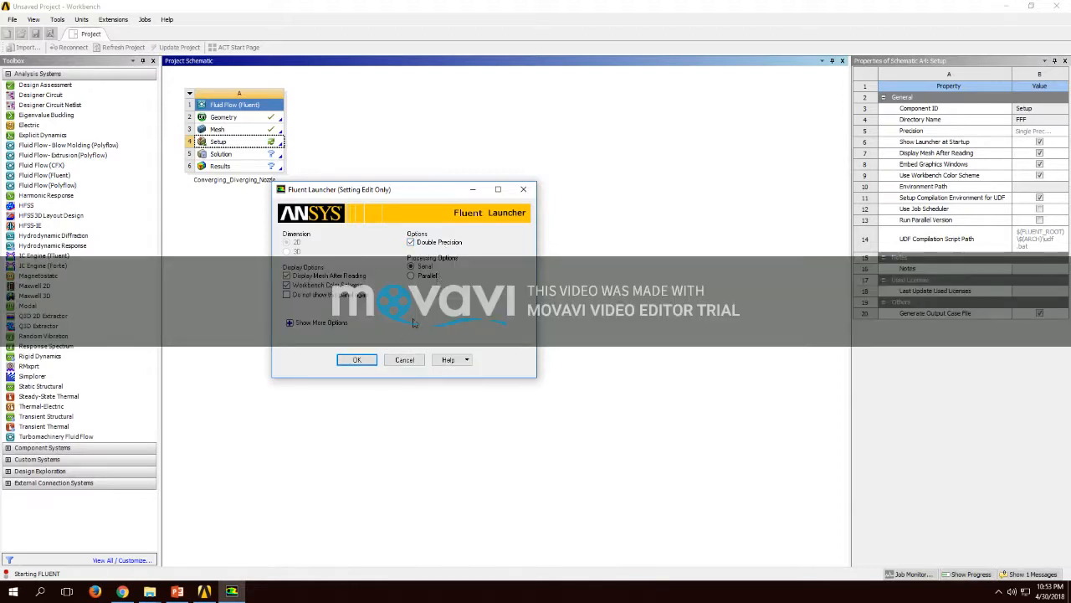
left_click(357, 360)
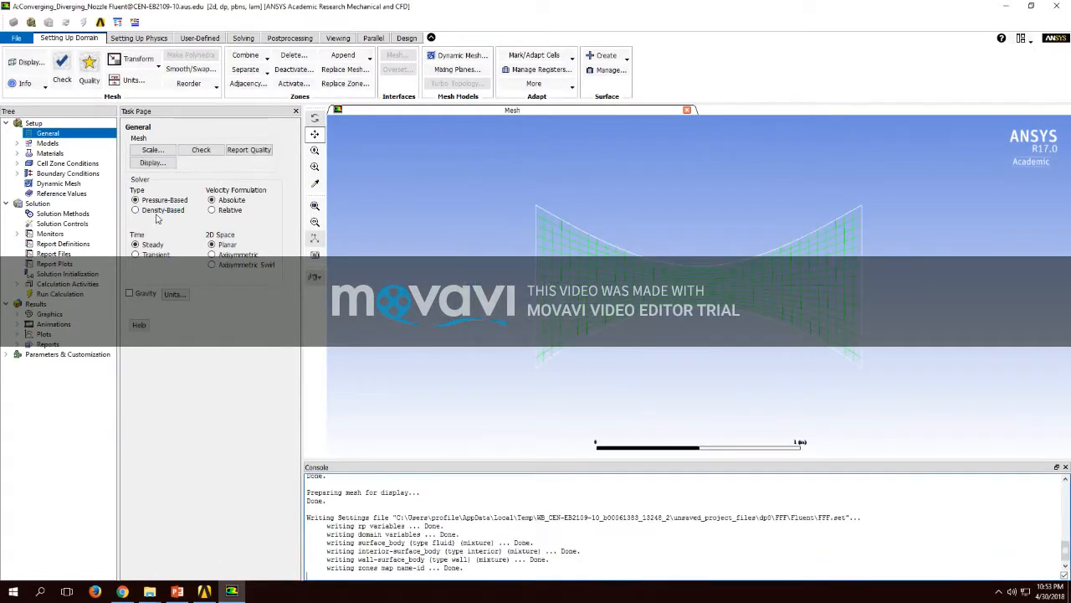
Step: Set the general solver type to Density-Based and the 2D space to Axisymmetric
left_click(147, 210)
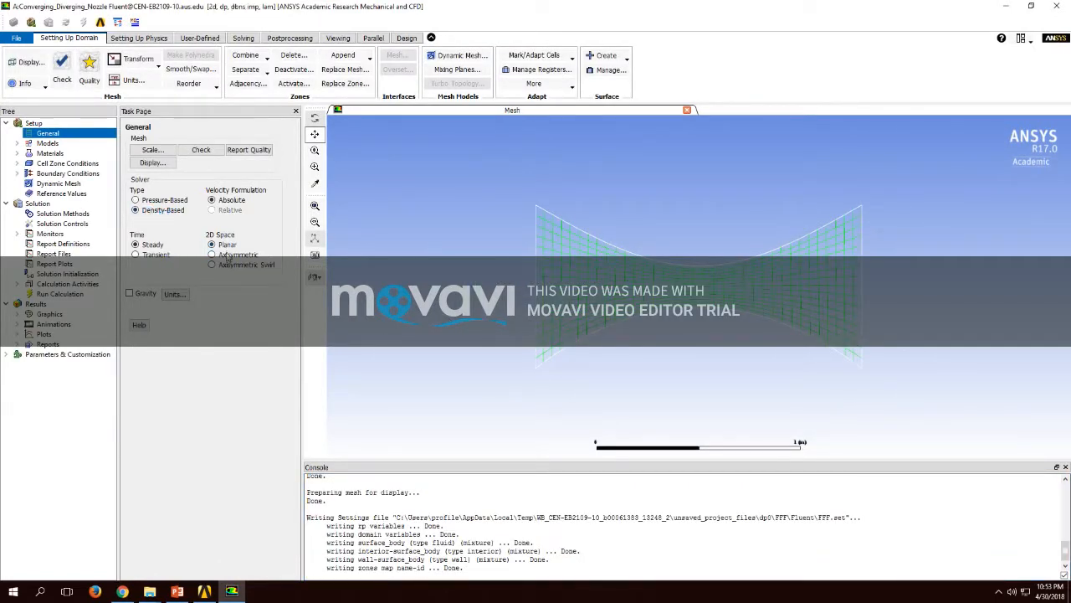
left_click(227, 256)
Step: Enable the Energy Equation and set the viscous model to Inviscid
left_click(47, 143)
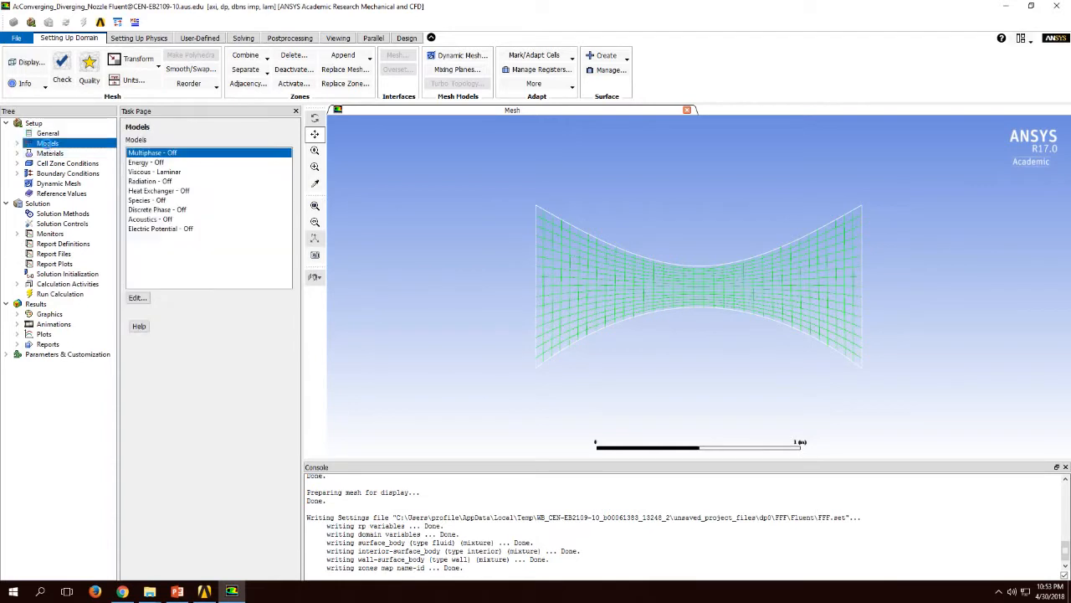
double_click(146, 162)
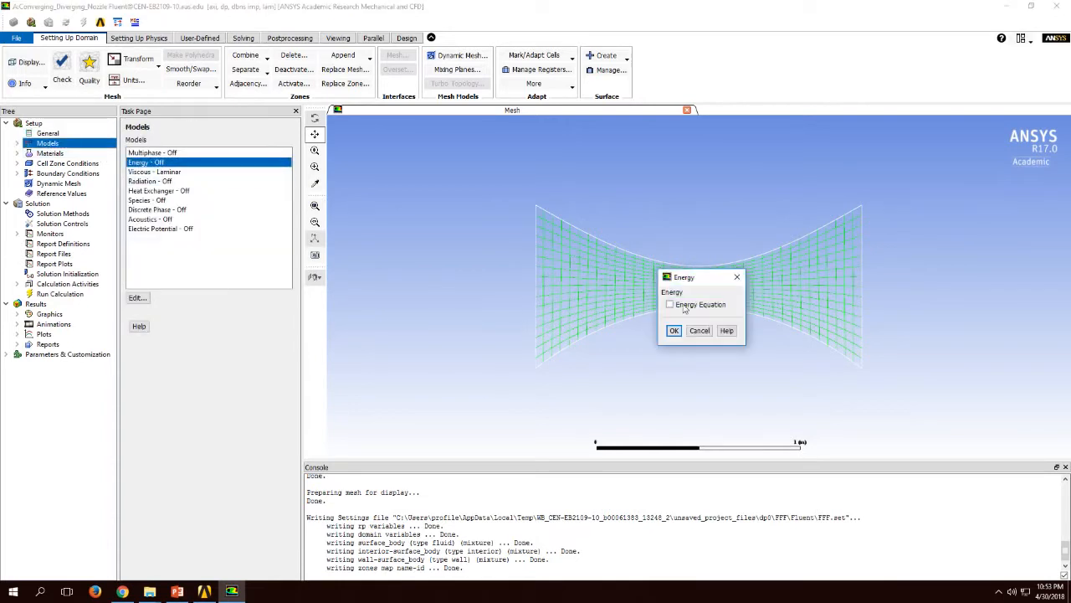
left_click(685, 306)
left_click(674, 330)
left_click(156, 172)
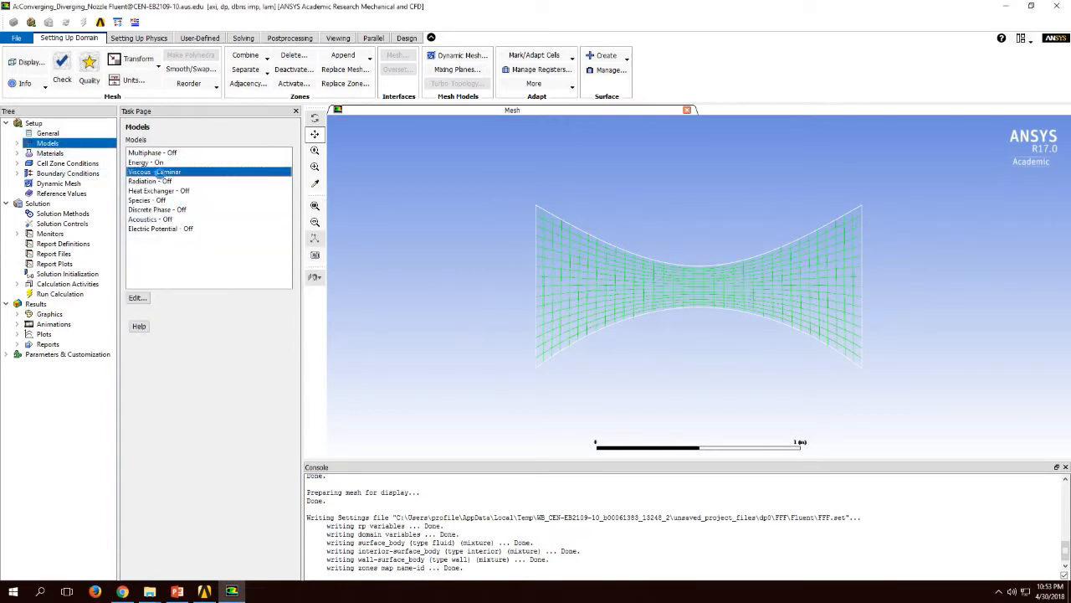
double_click(156, 171)
left_click(691, 309)
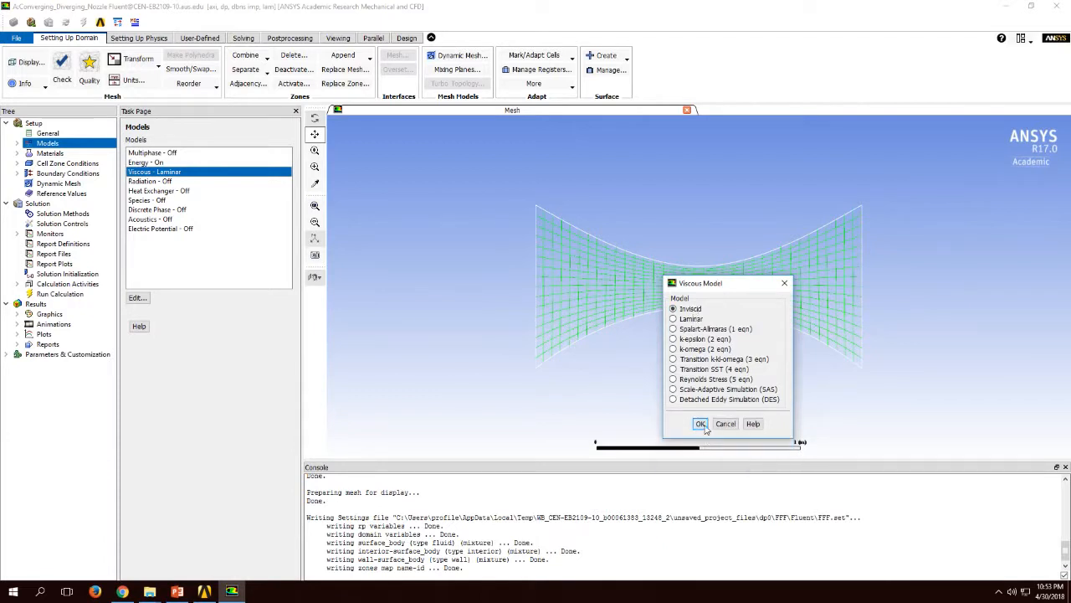
left_click(700, 423)
Step: Set the density of the fluid material air to ideal-gas and apply the material change
left_click(50, 154)
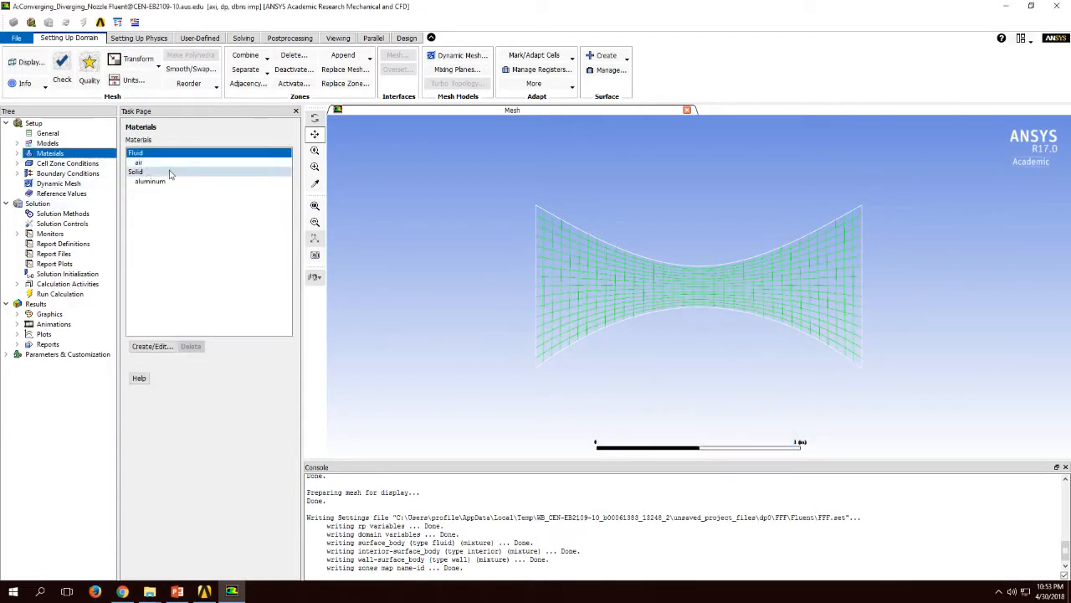
double_click(165, 163)
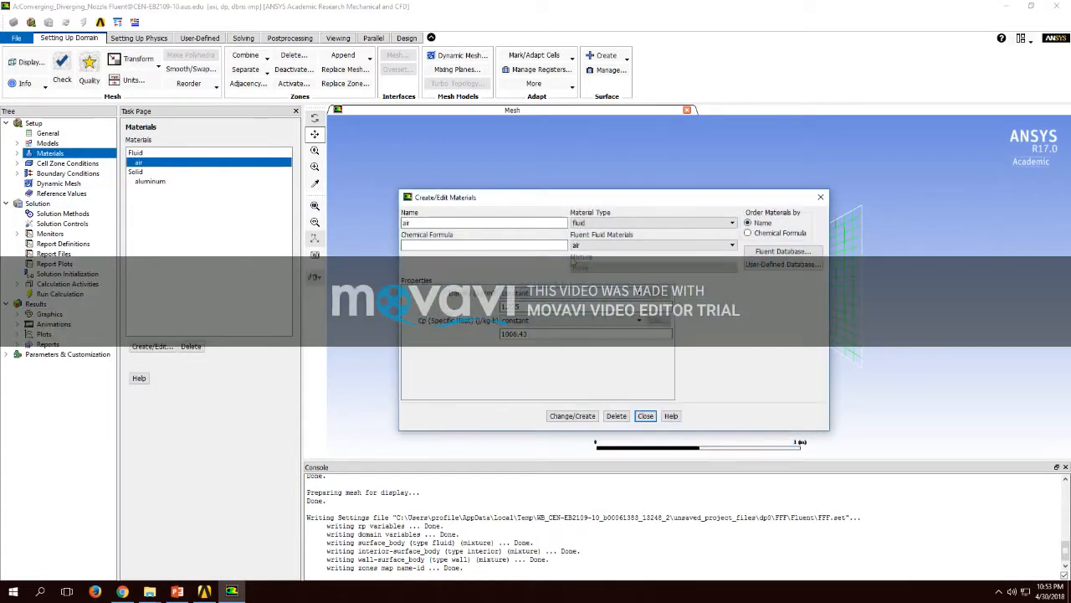
left_click(561, 295)
left_click(554, 314)
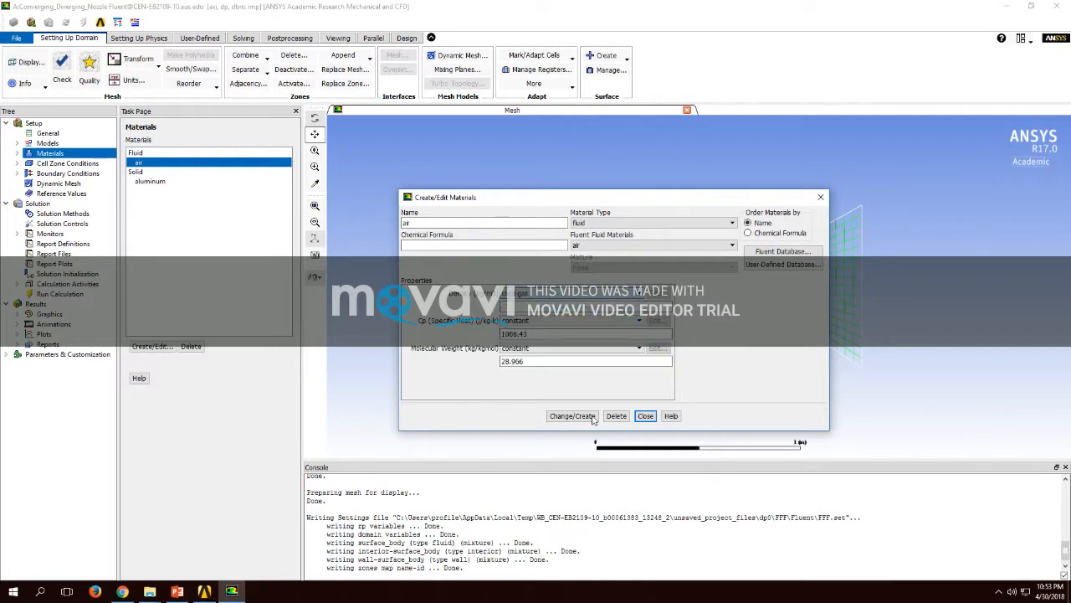
left_click(572, 416)
left_click(645, 416)
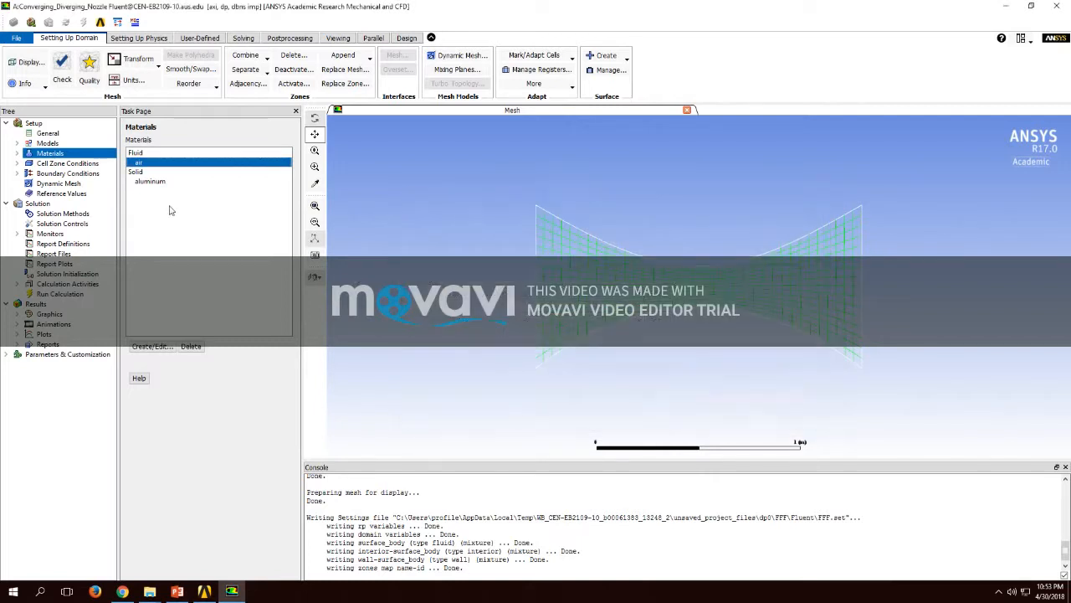
Step: Check the boundary condition zones available for the nozzle and close Fluent to return to Workbench
left_click(69, 173)
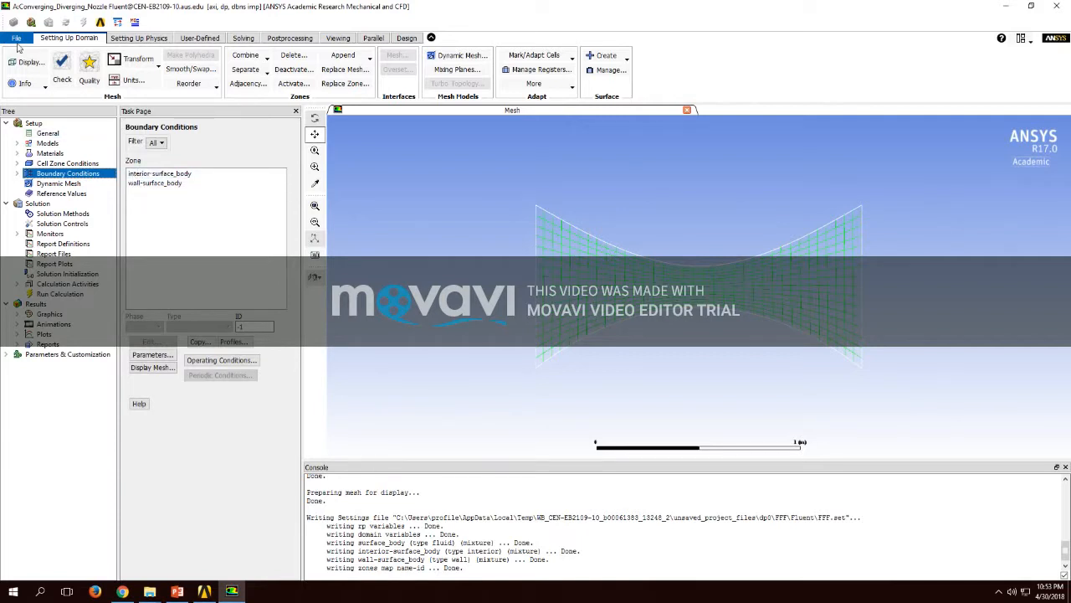
left_click(16, 38)
left_click(57, 266)
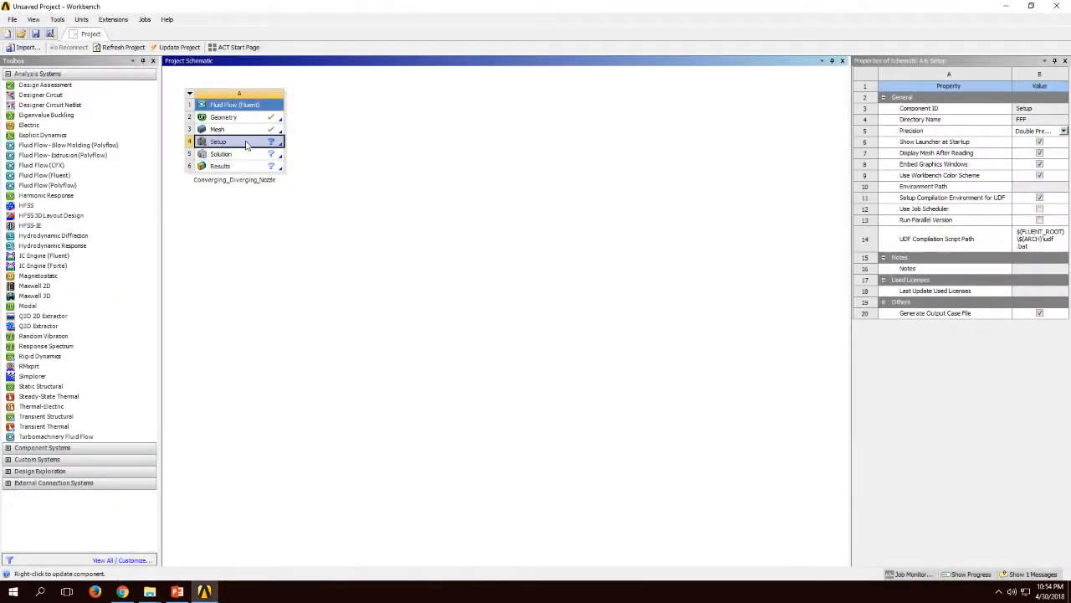
Step: Open the Geometry cell of the Converging_Diverging_Nozzle system for editing in DesignModeler
left_click(230, 118)
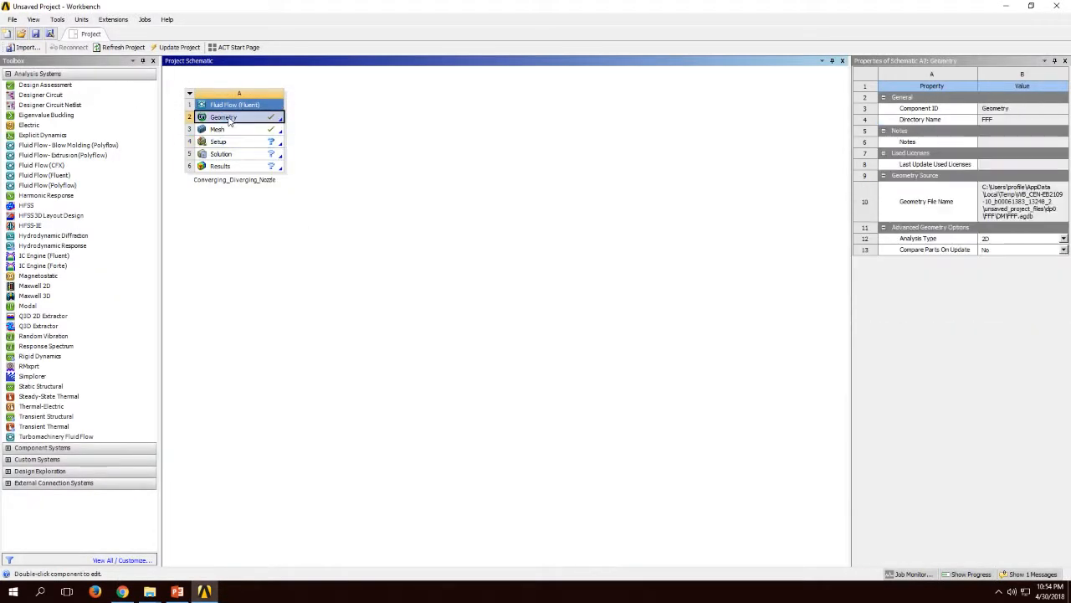
right_click(229, 118)
left_click(258, 125)
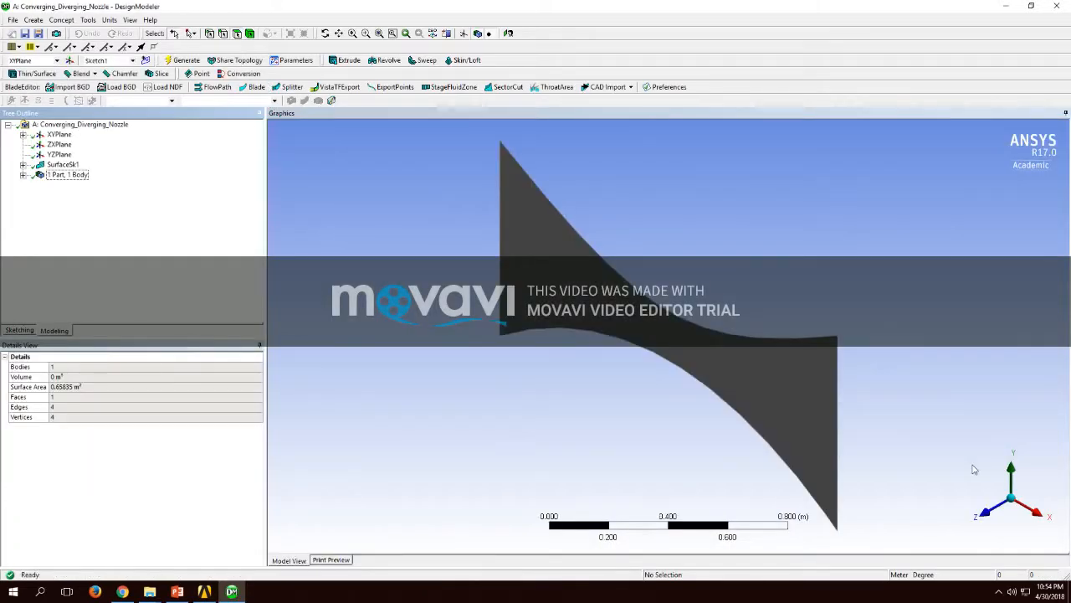
Step: Create a named selection Inlet_Wall on the nozzle's left vertical edge and generate it
left_click(987, 511)
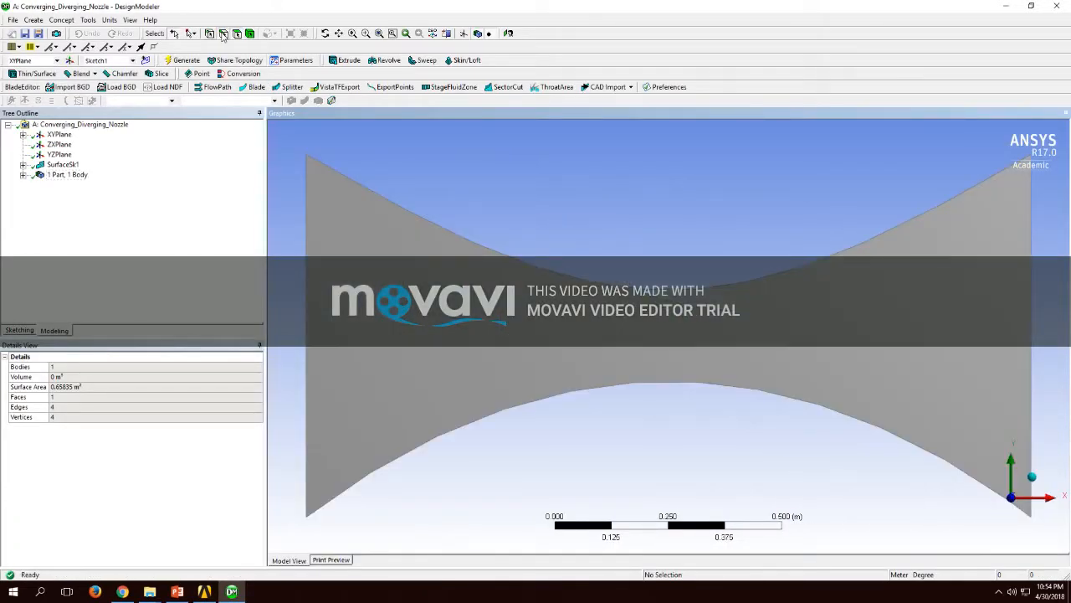
left_click(306, 246)
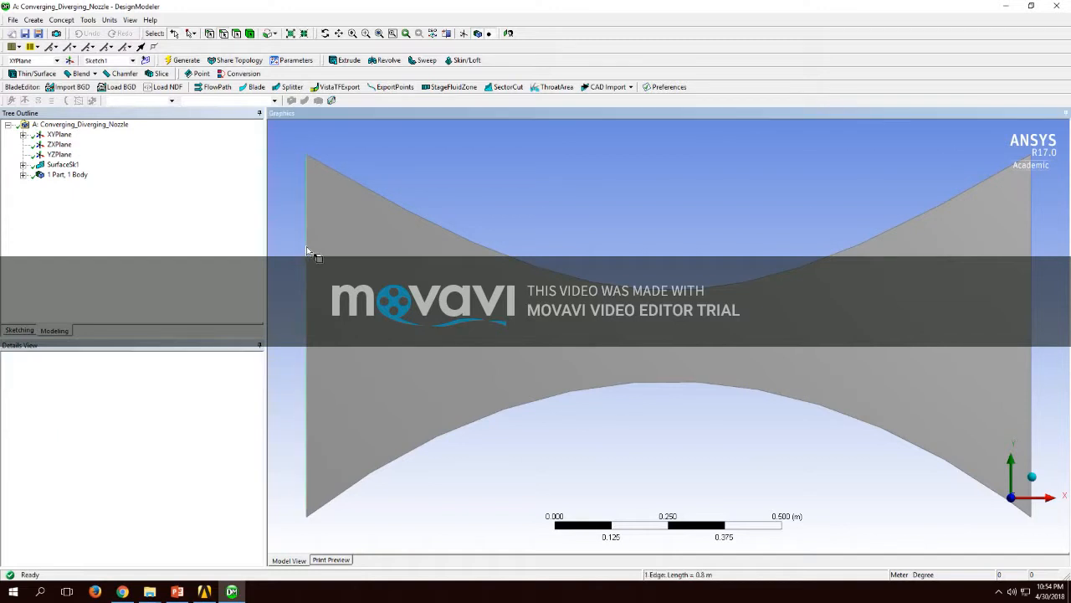
right_click(307, 247)
left_click(383, 466)
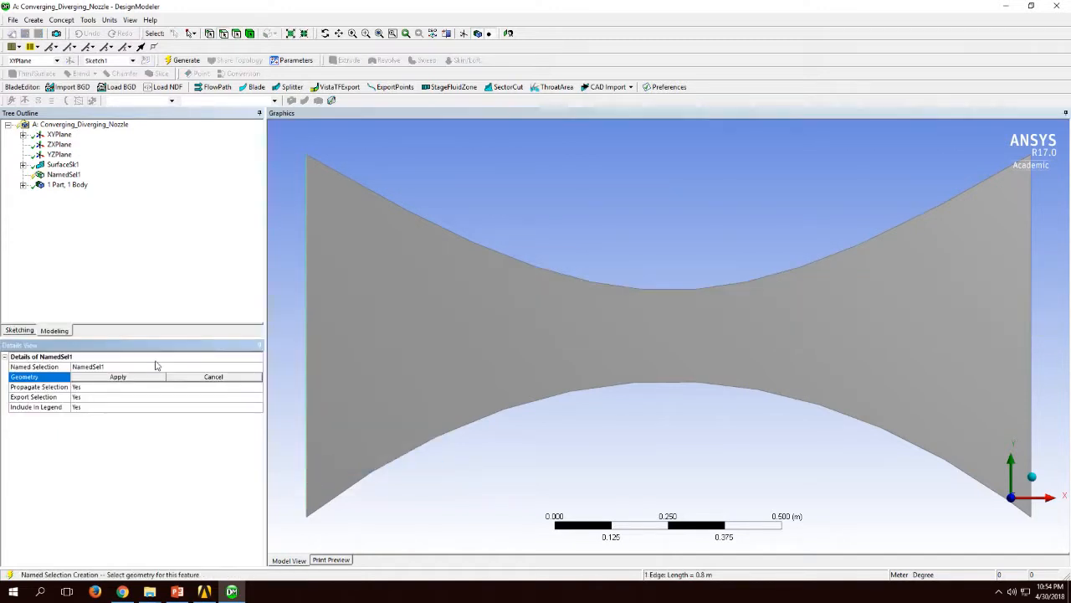
left_click(143, 378)
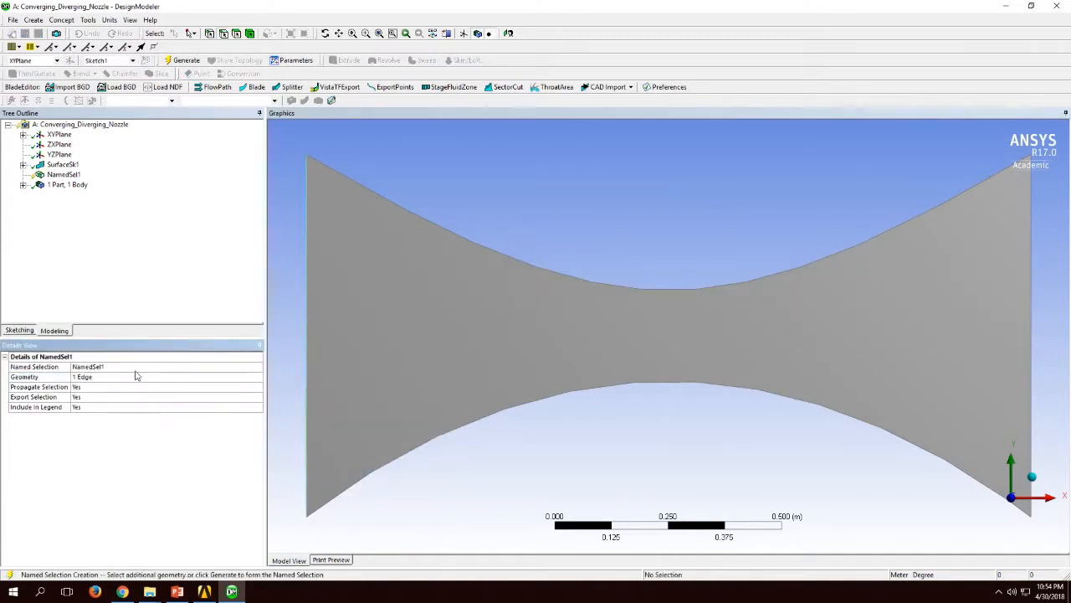
left_click(130, 366)
type("i")
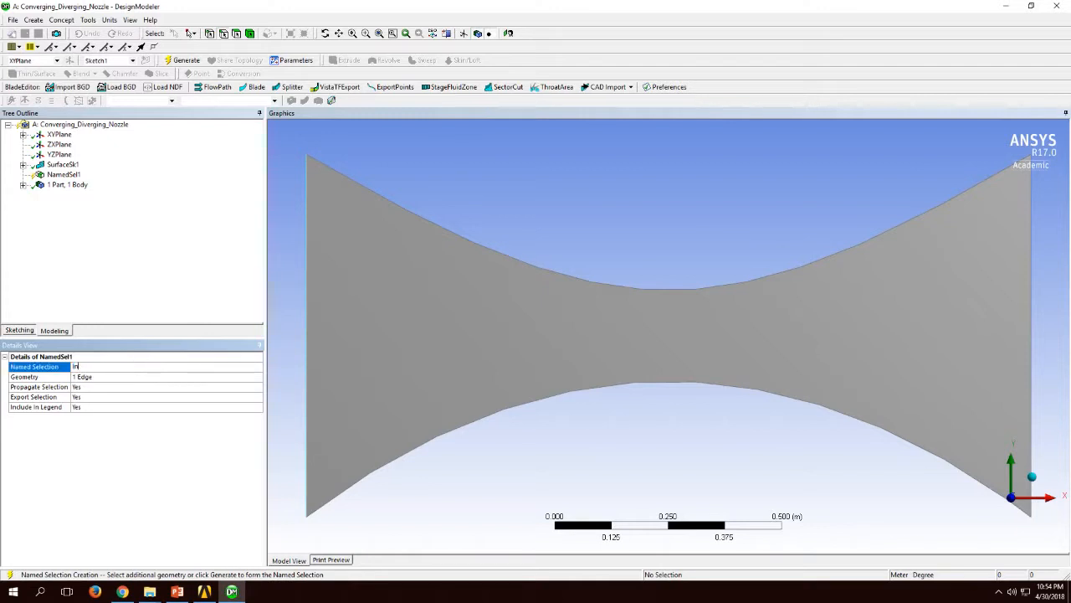
type("nlet_Wall")
key("Return")
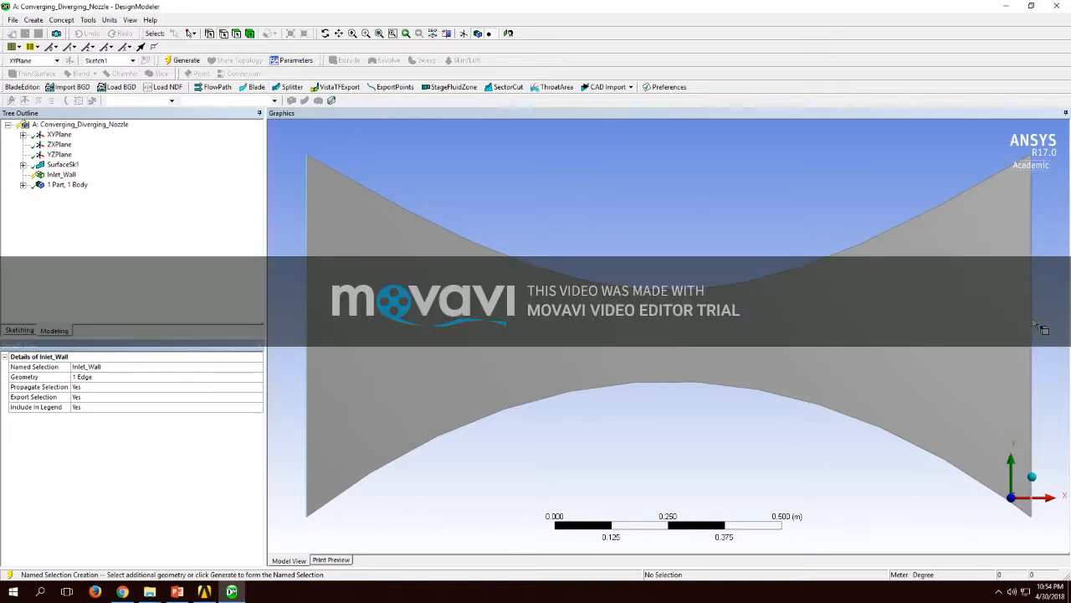
left_click(183, 60)
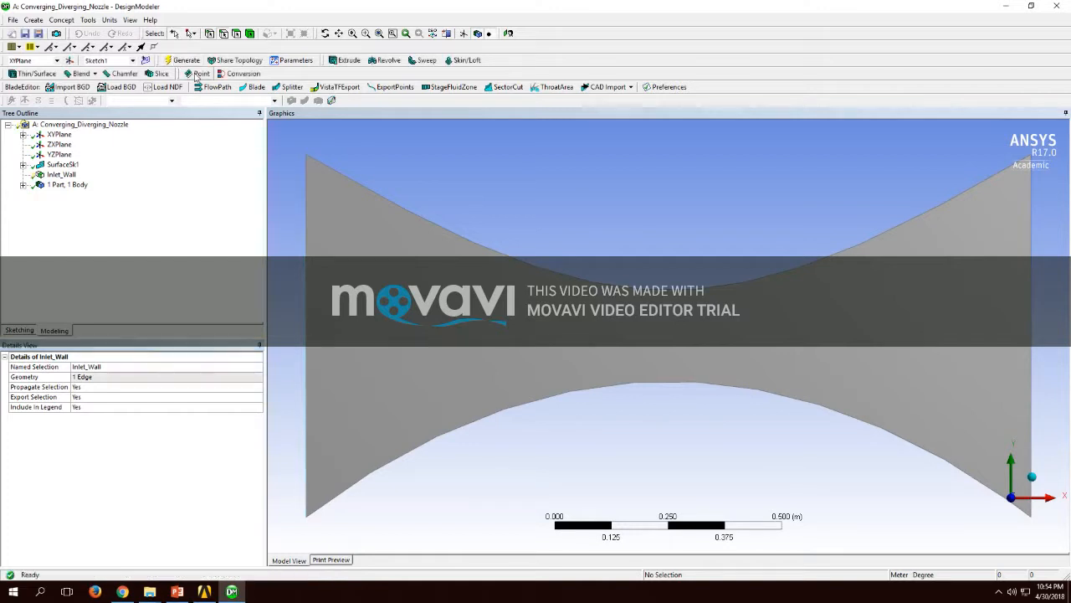
Step: Create a named selection Outlet_Wall on the nozzle's right vertical edge and generate it
left_click(1033, 335)
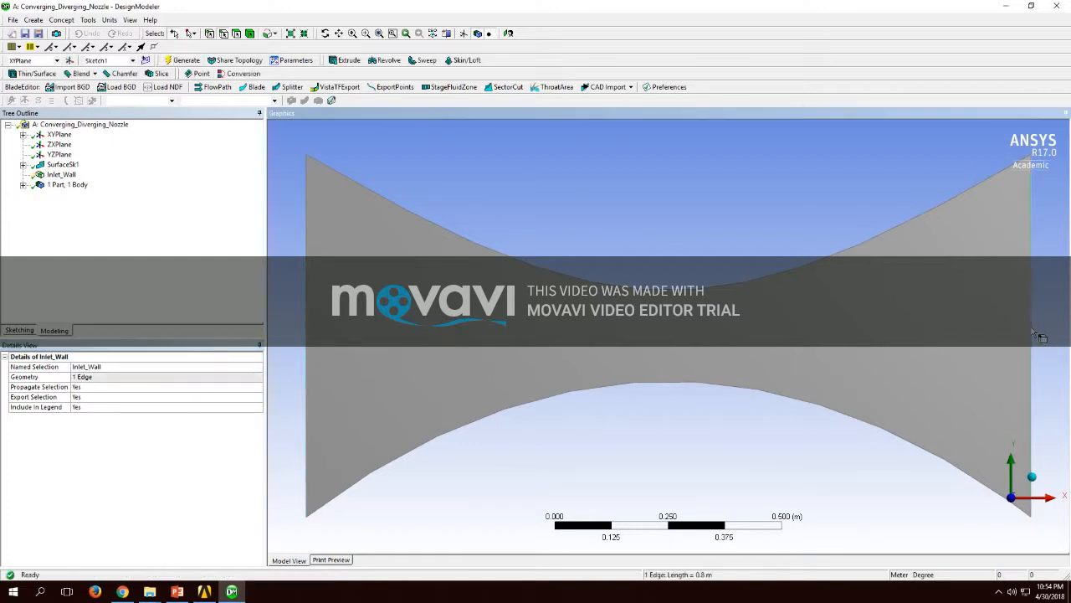
right_click(1032, 333)
left_click(991, 544)
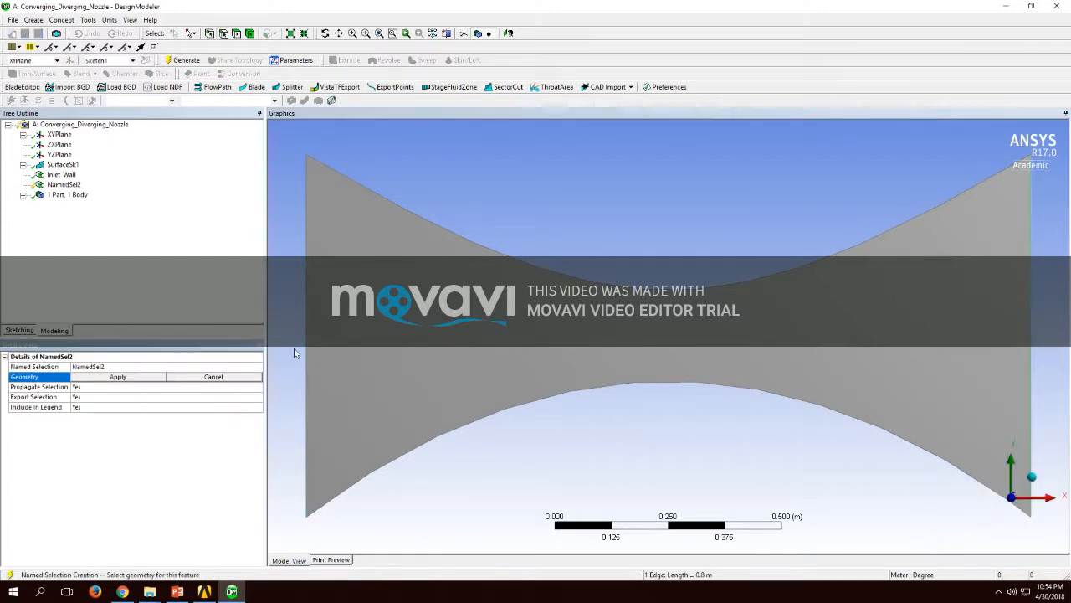
left_click(136, 376)
left_click(136, 366)
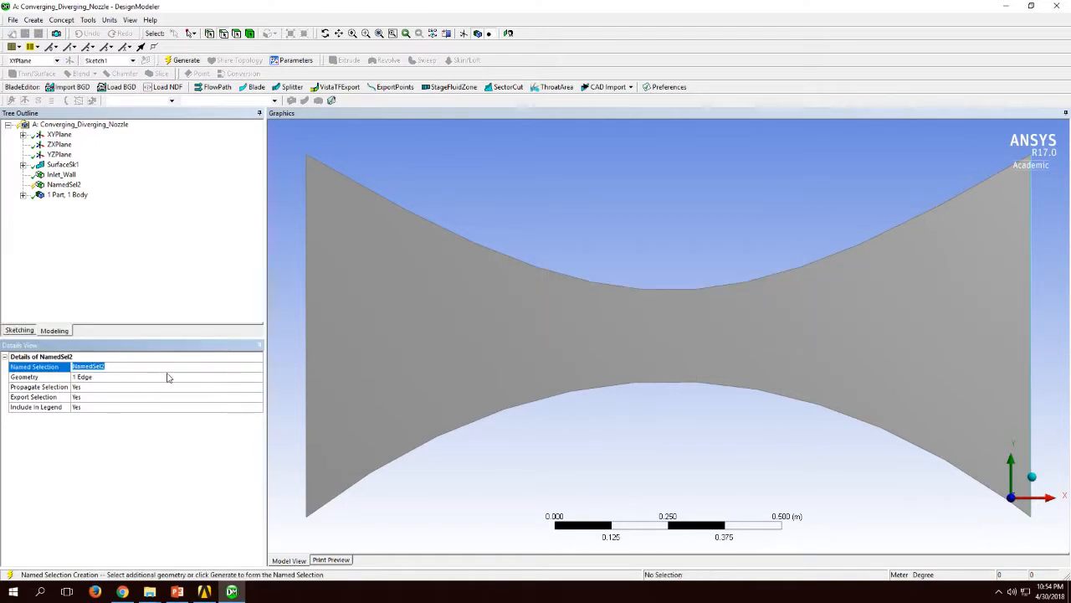
type("Outlet_Wall")
key("Return")
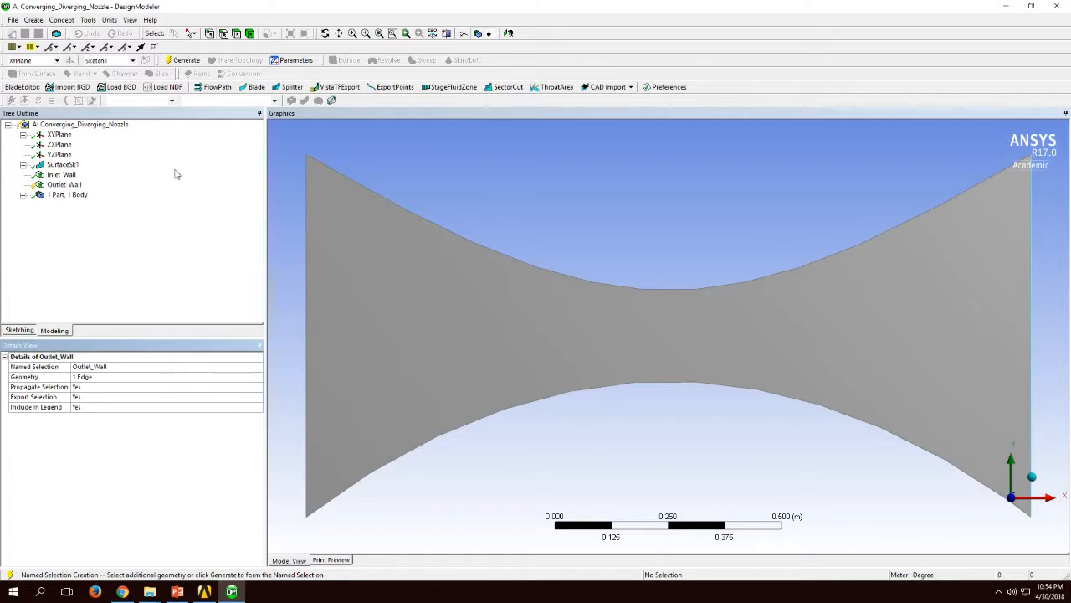
left_click(182, 62)
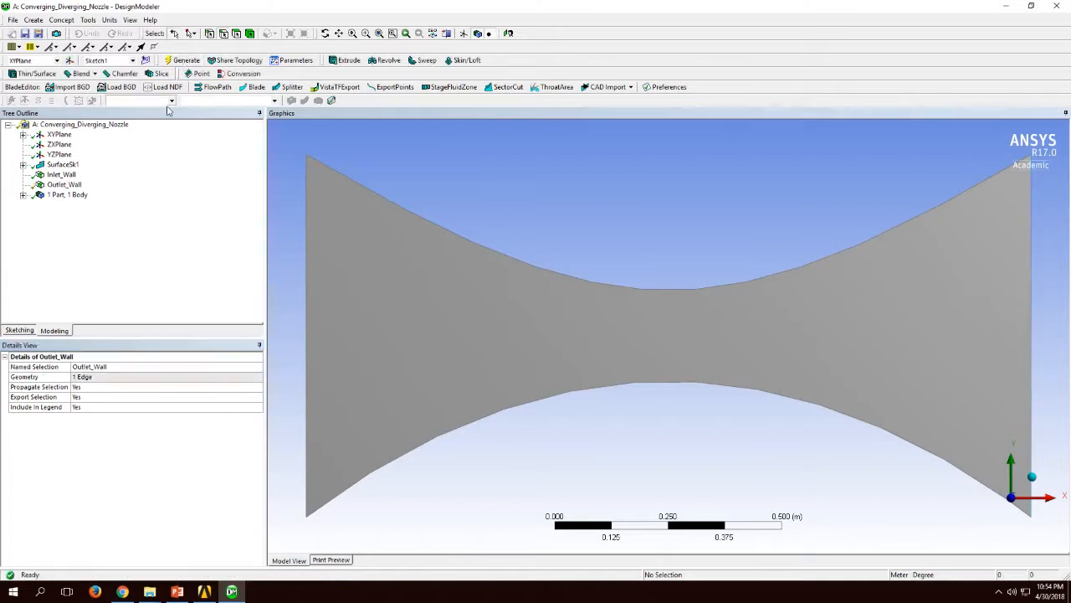
left_click(456, 235)
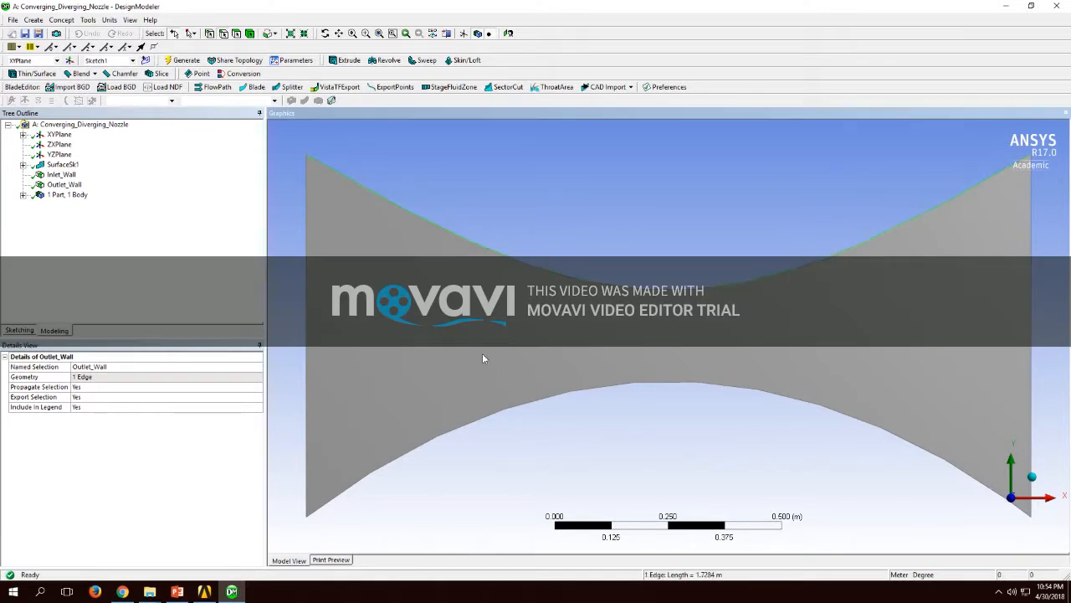
left_click(497, 408, "ctrl")
right_click(298, 223)
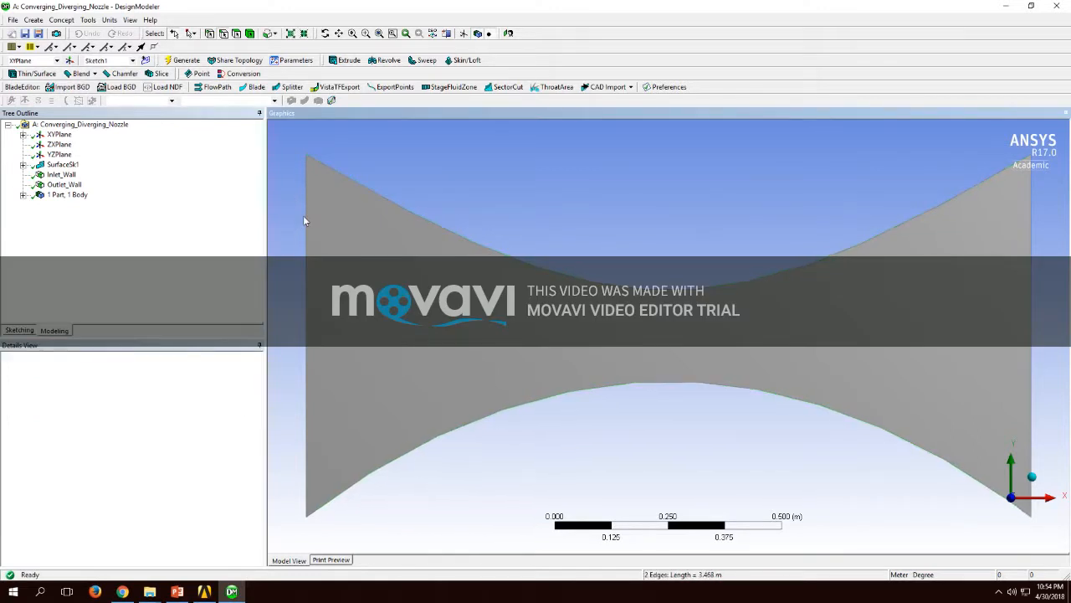
left_click(411, 215)
left_click(470, 424)
right_click(468, 422)
left_click(437, 382)
Step: Create a named selection Walls from the nozzle's upper and lower curved edges and generate it
left_click(467, 428)
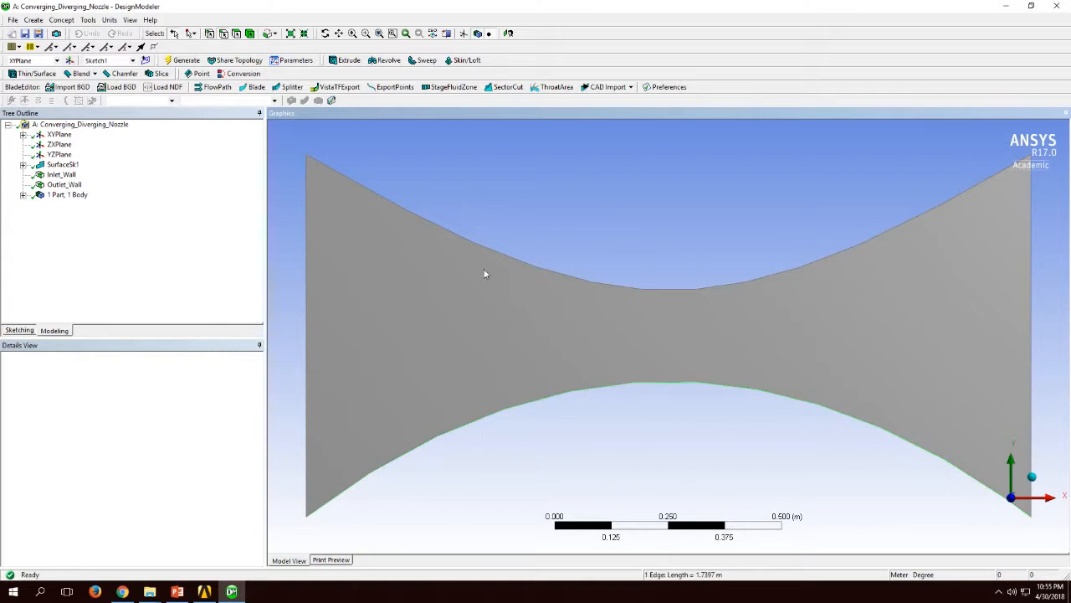
left_click(488, 246, "ctrl")
right_click(488, 247)
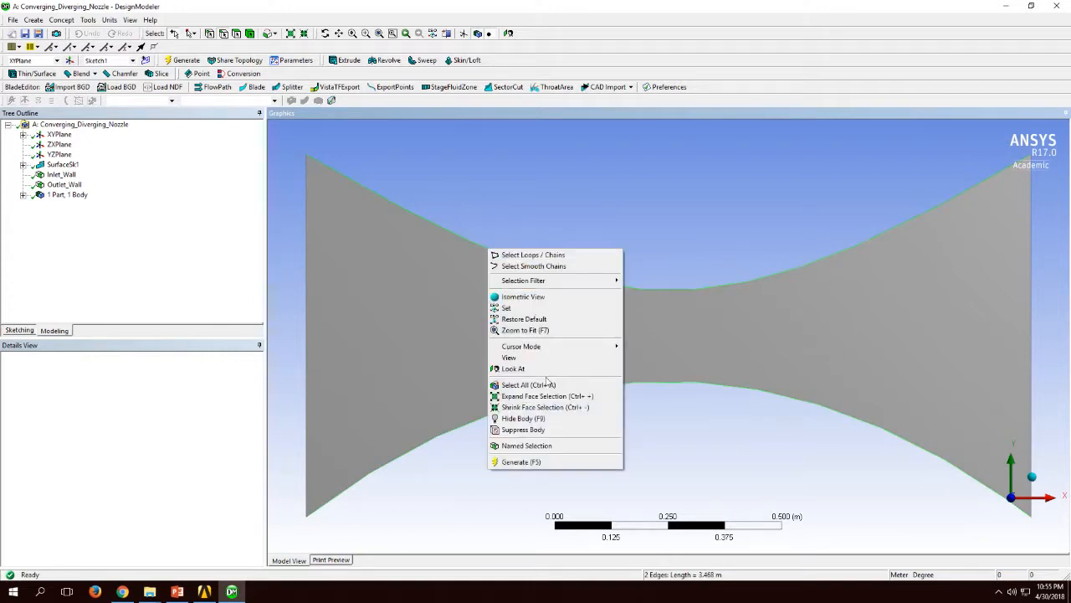
left_click(555, 446)
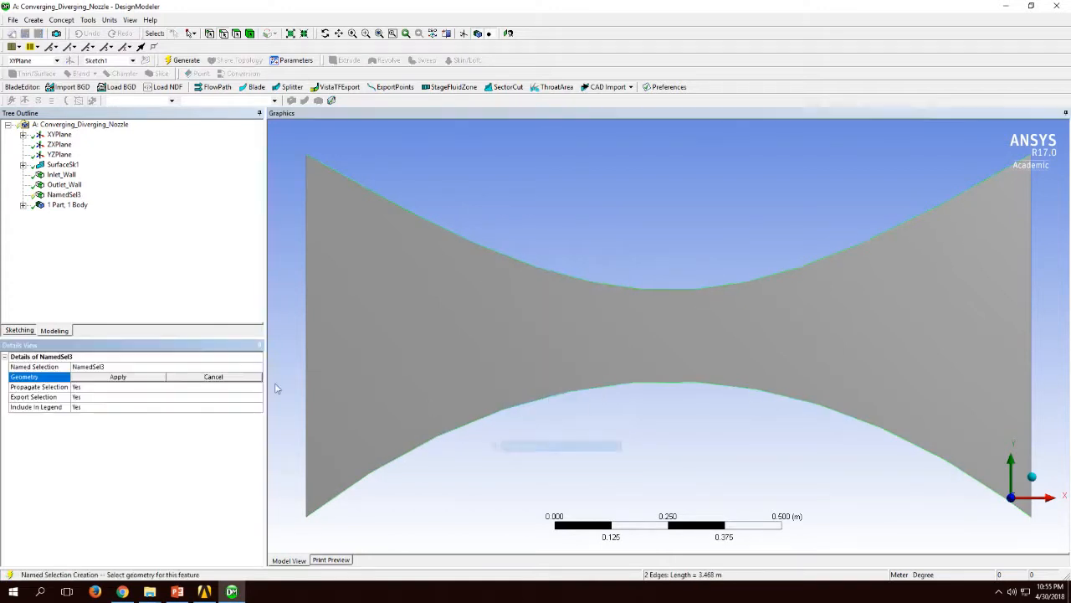
left_click(120, 368)
type("Walls")
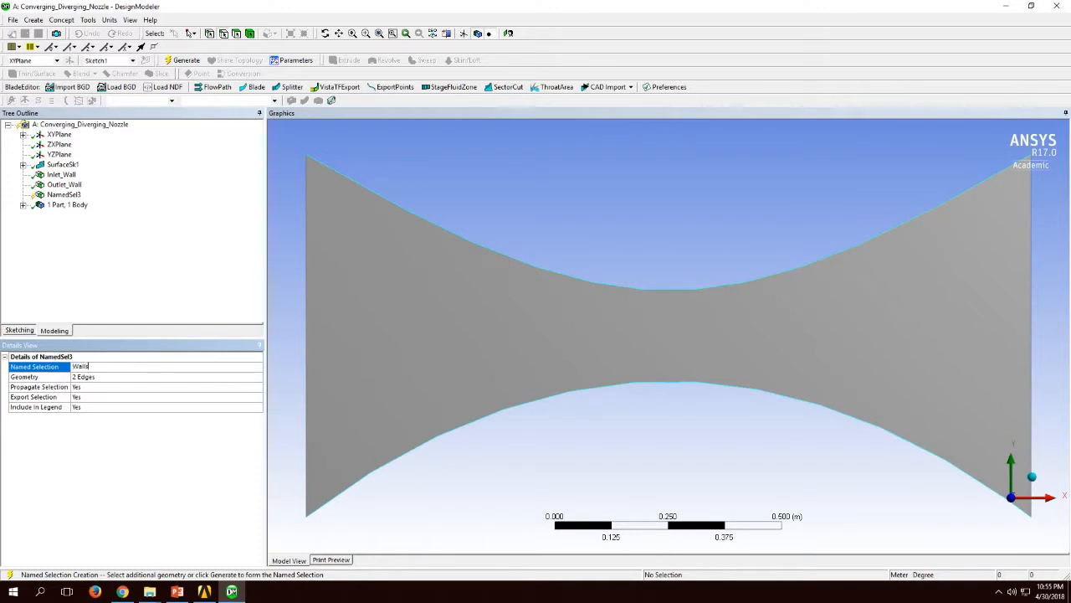
key("Return")
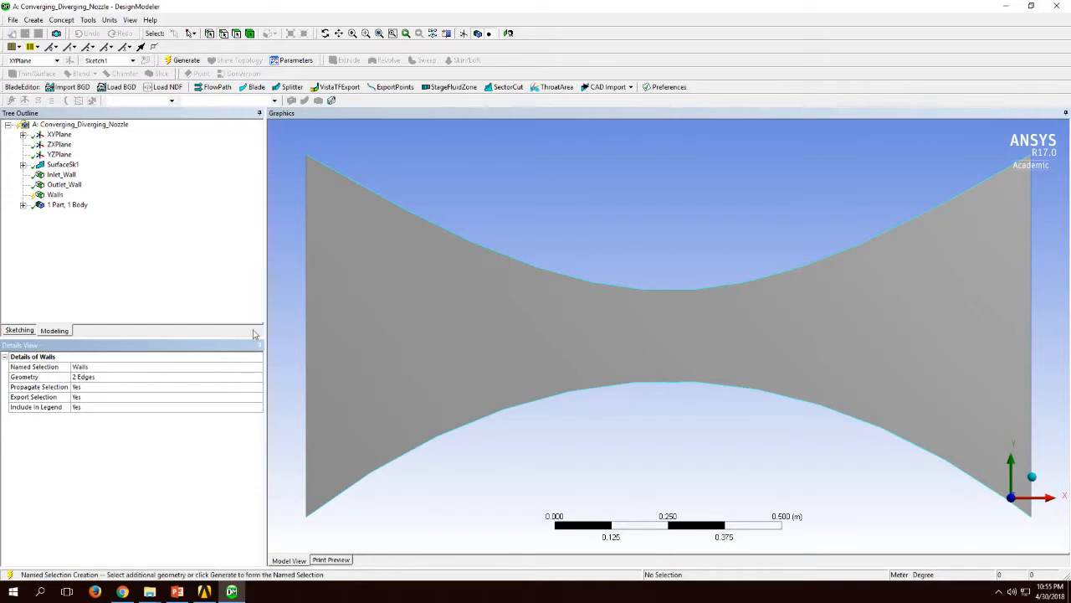
left_click(170, 64)
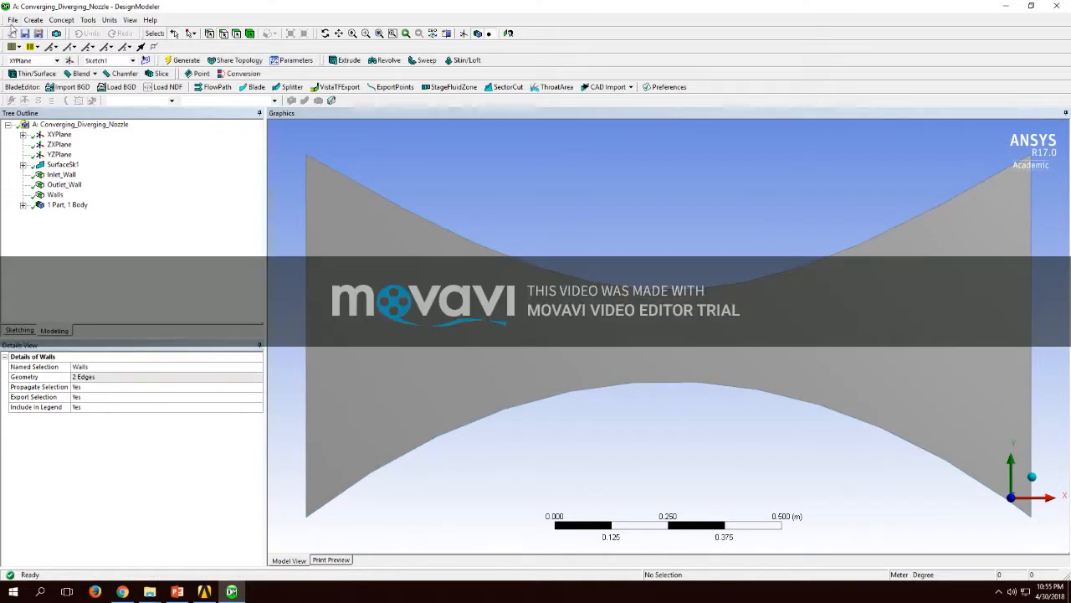
Step: Close DesignModeler and update the Mesh cell of the Converging_Diverging_Nozzle system in Workbench
left_click(12, 19)
left_click(43, 203)
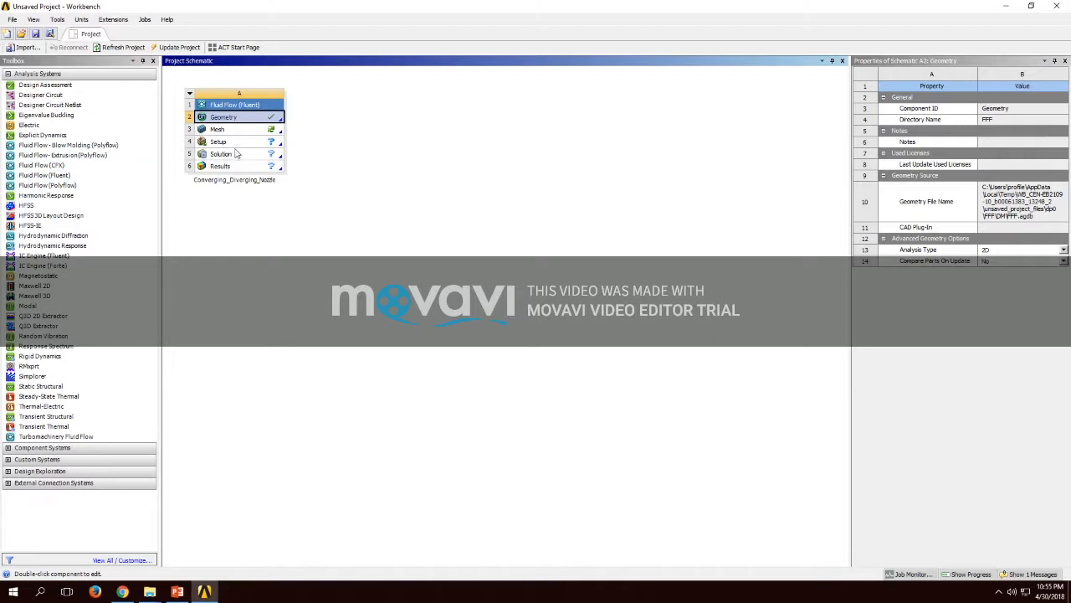
left_click(235, 132)
right_click(236, 131)
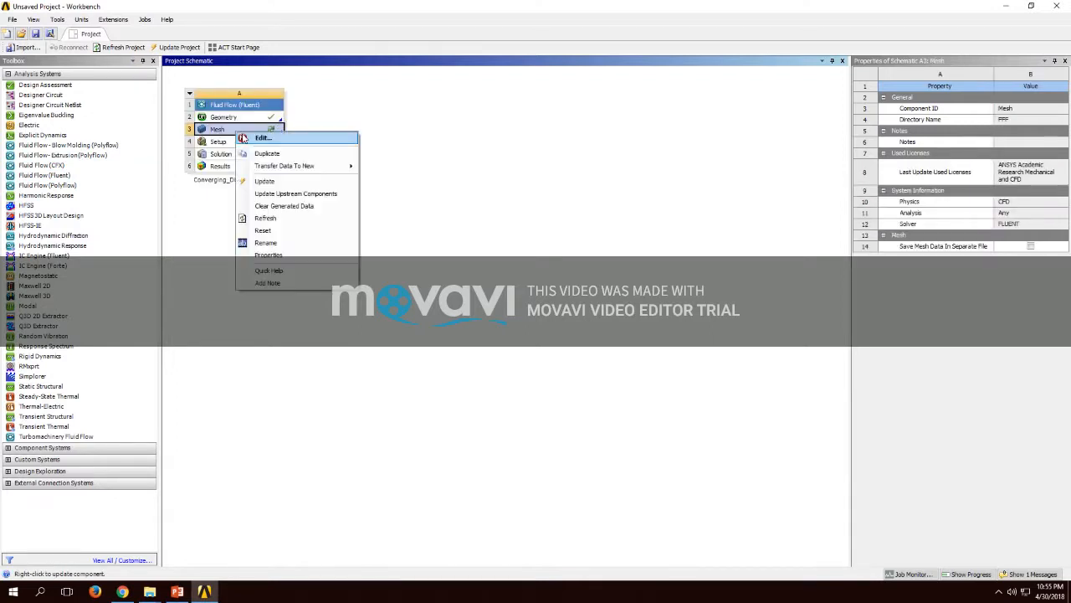
left_click(265, 181)
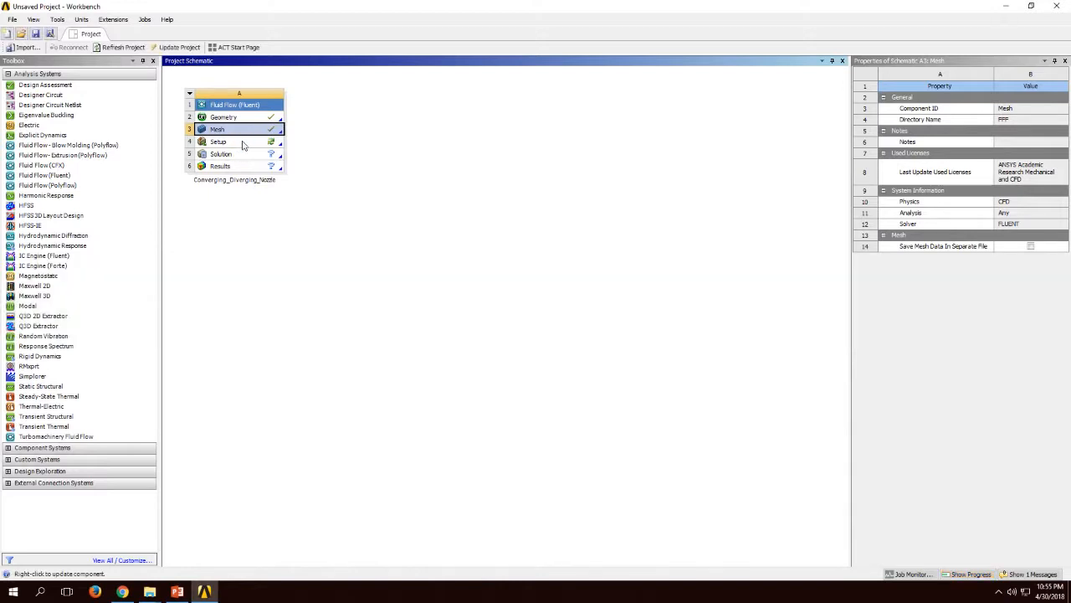
Step: Open the Setup cell in Fluent, loading the changed upstream mesh and launching with double precision and serial processing
left_click(242, 144)
right_click(243, 144)
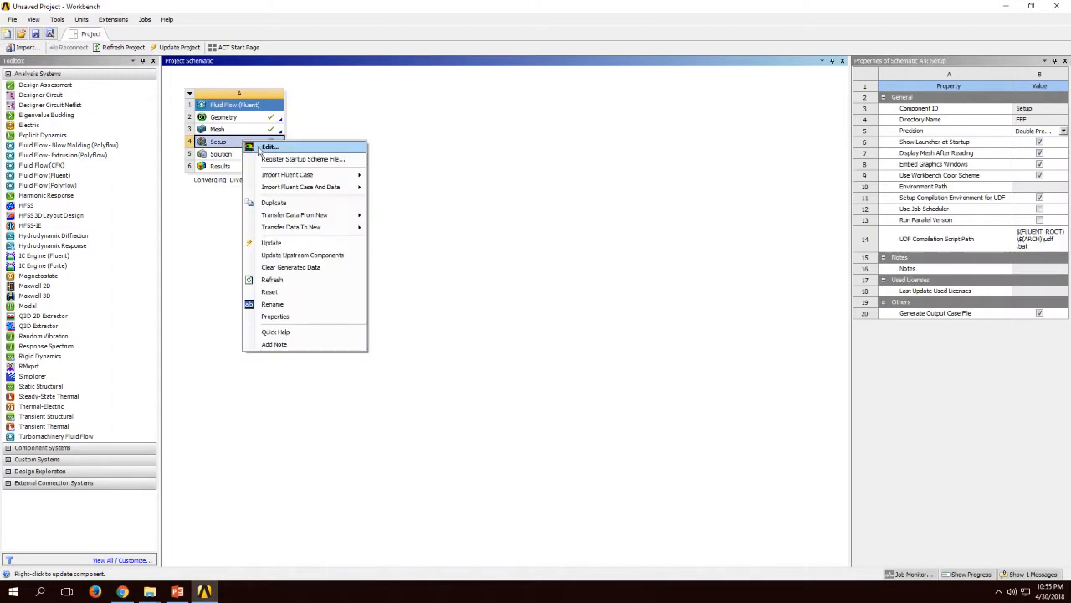
left_click(268, 147)
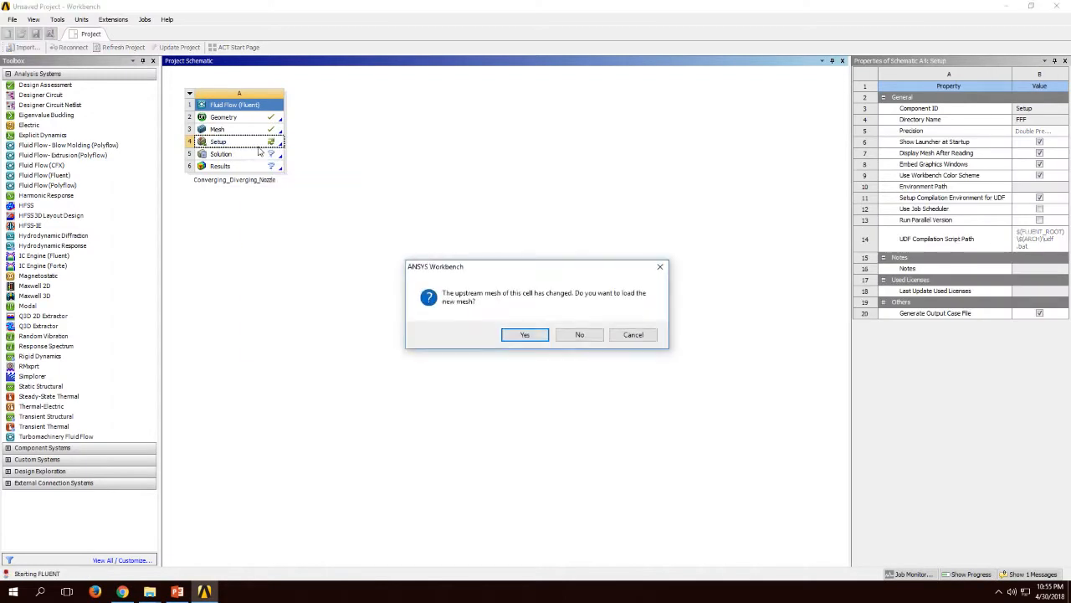
left_click(525, 335)
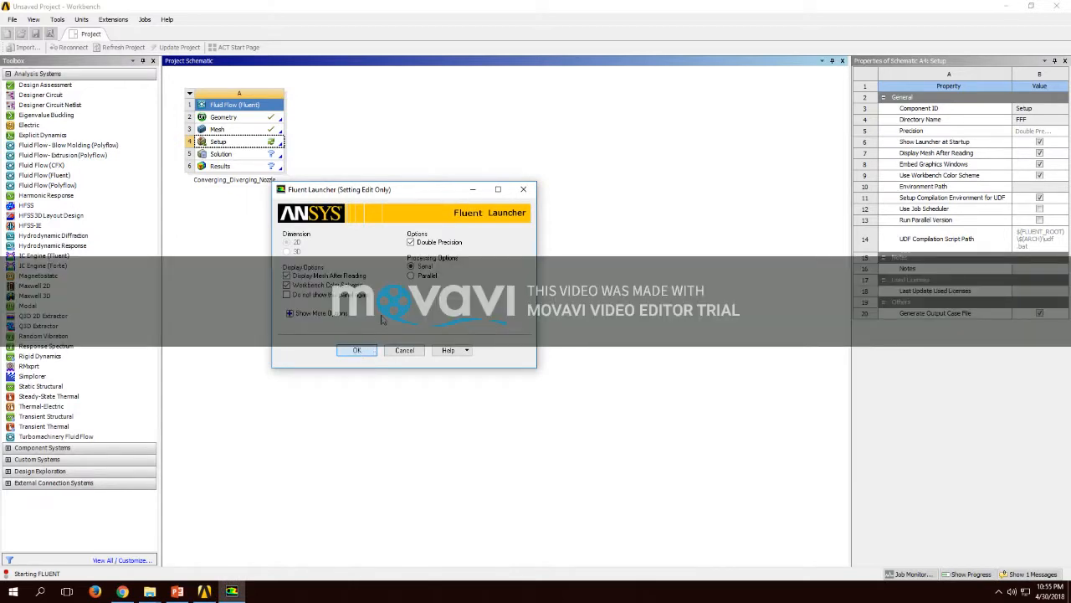
left_click(357, 351)
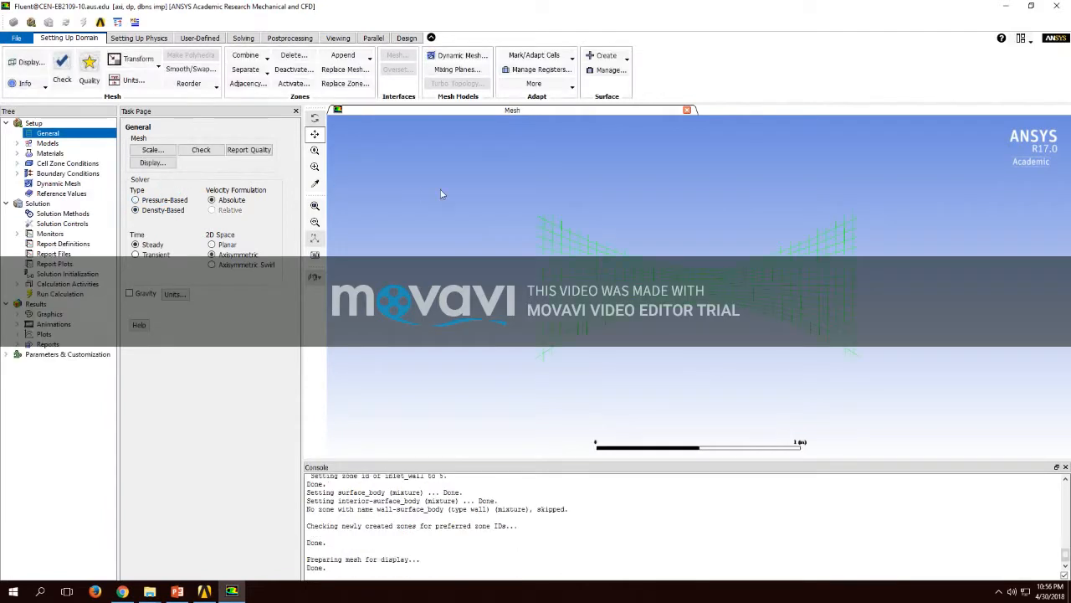
left_click(648, 323)
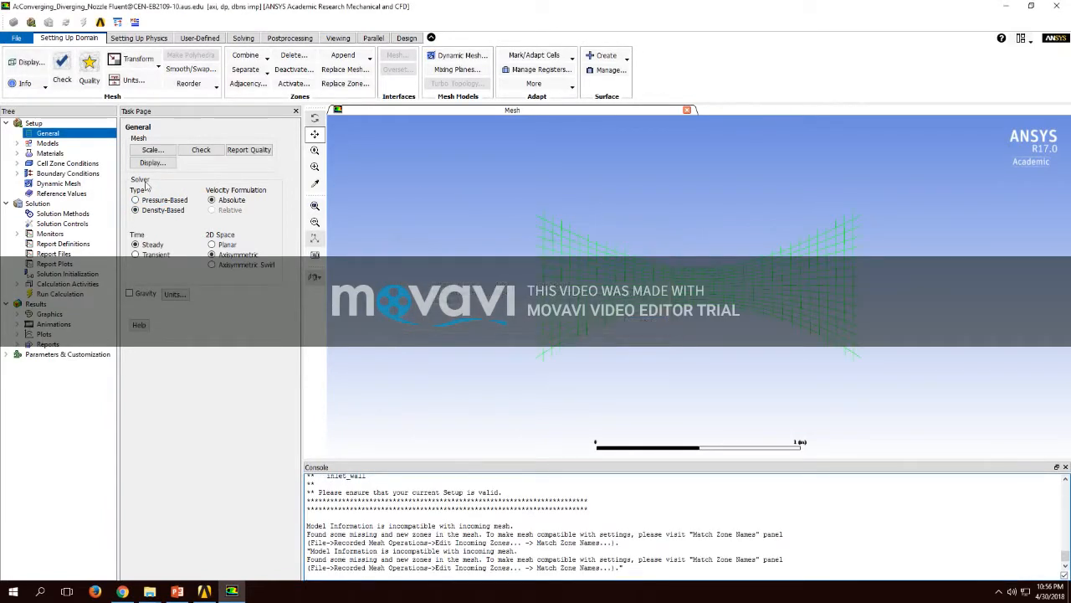
Step: Review the solver models and reapply the fluid material air with ideal-gas density
left_click(50, 143)
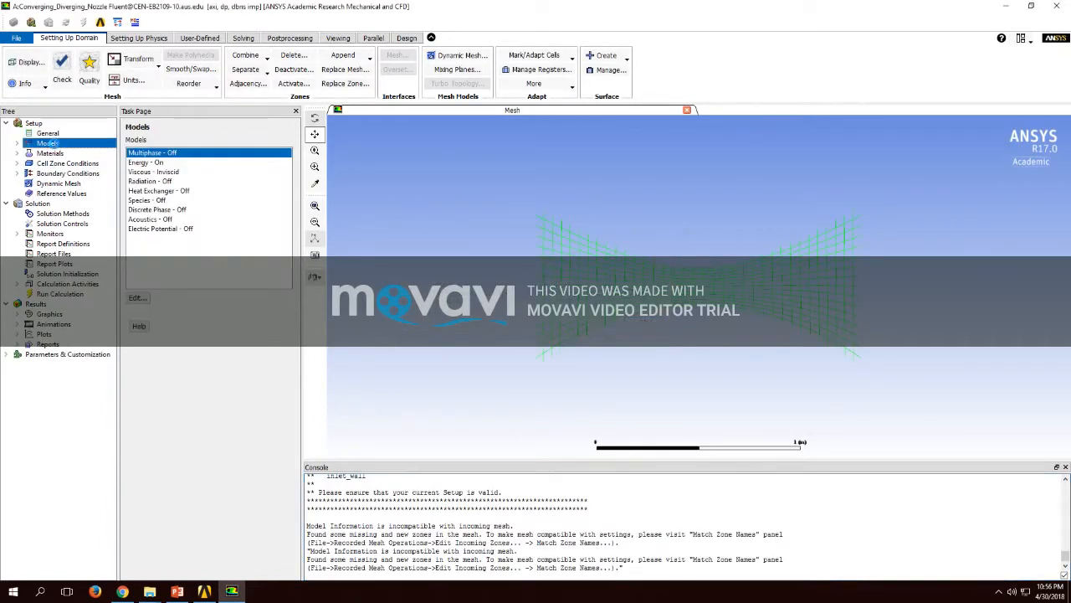
left_click(50, 153)
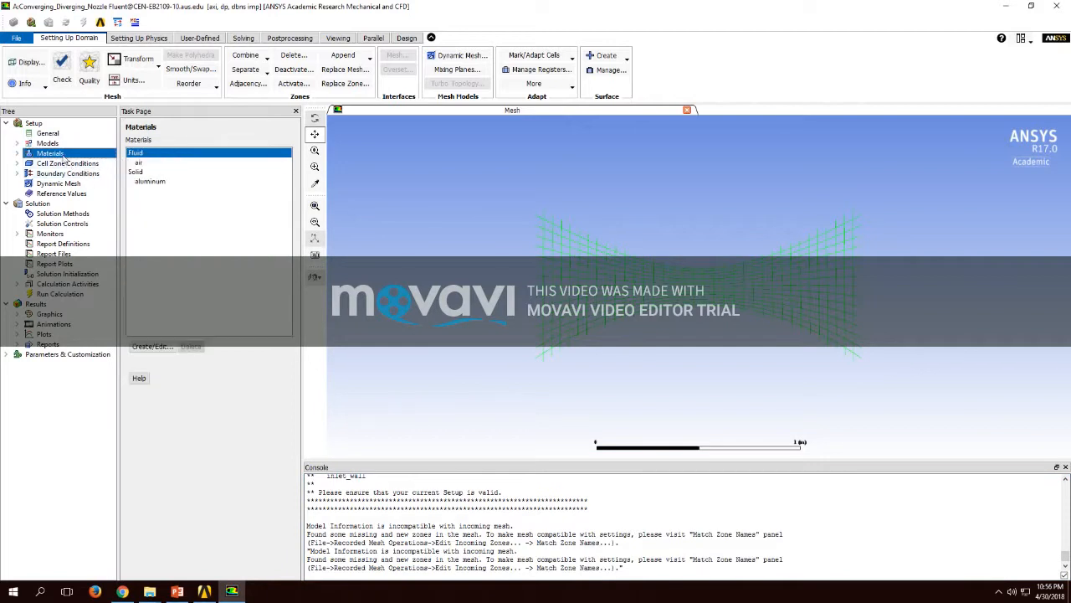
double_click(138, 161)
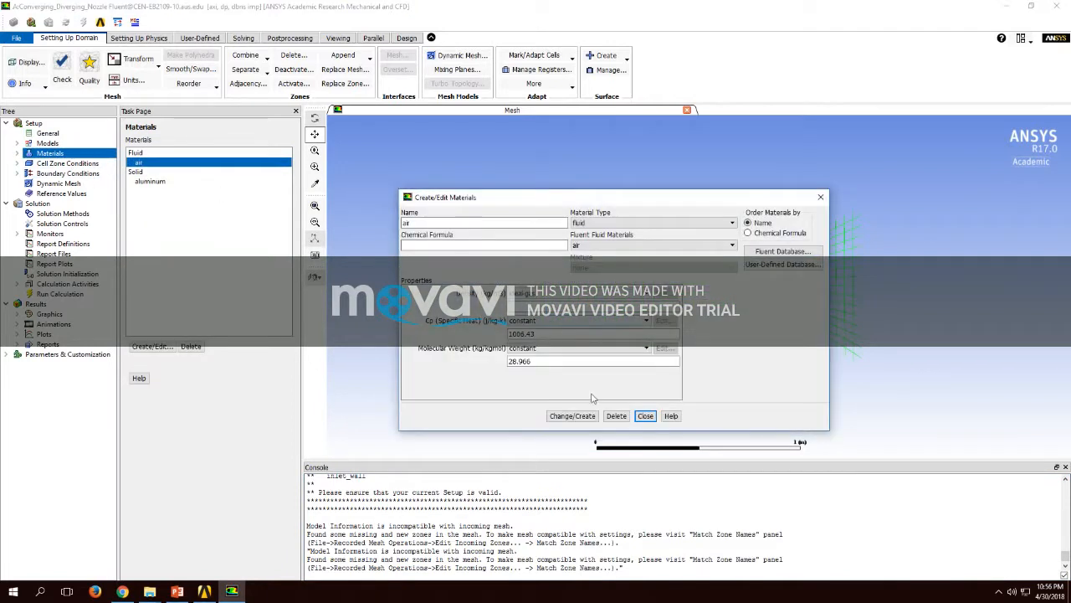
left_click(567, 411)
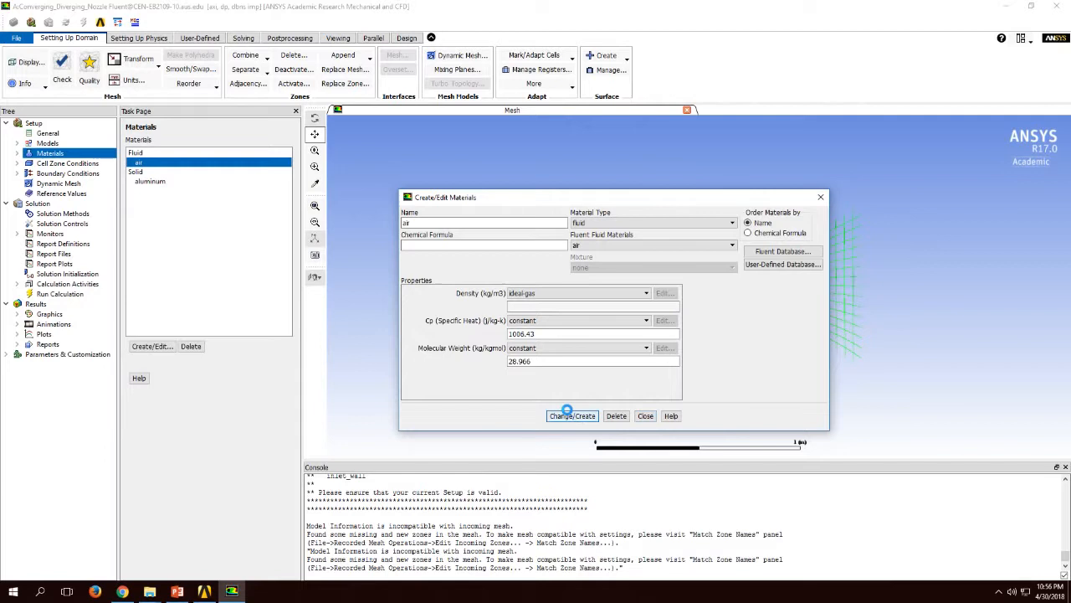
left_click(646, 415)
Step: Change the boundary type of the inlet_wall zone to pressure-inlet
left_click(66, 173)
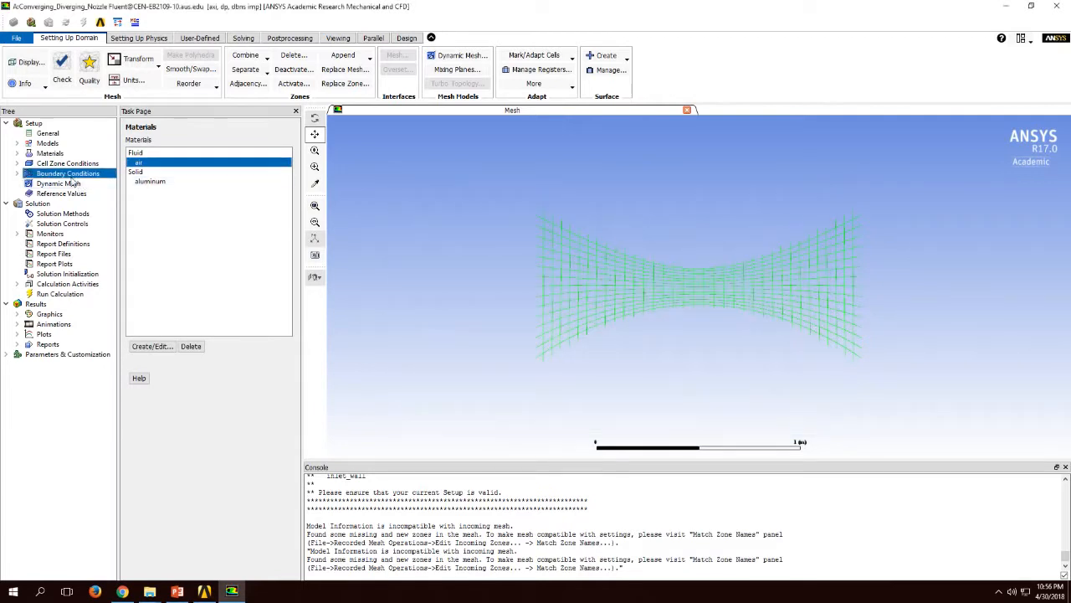
left_click(142, 173)
left_click(196, 328)
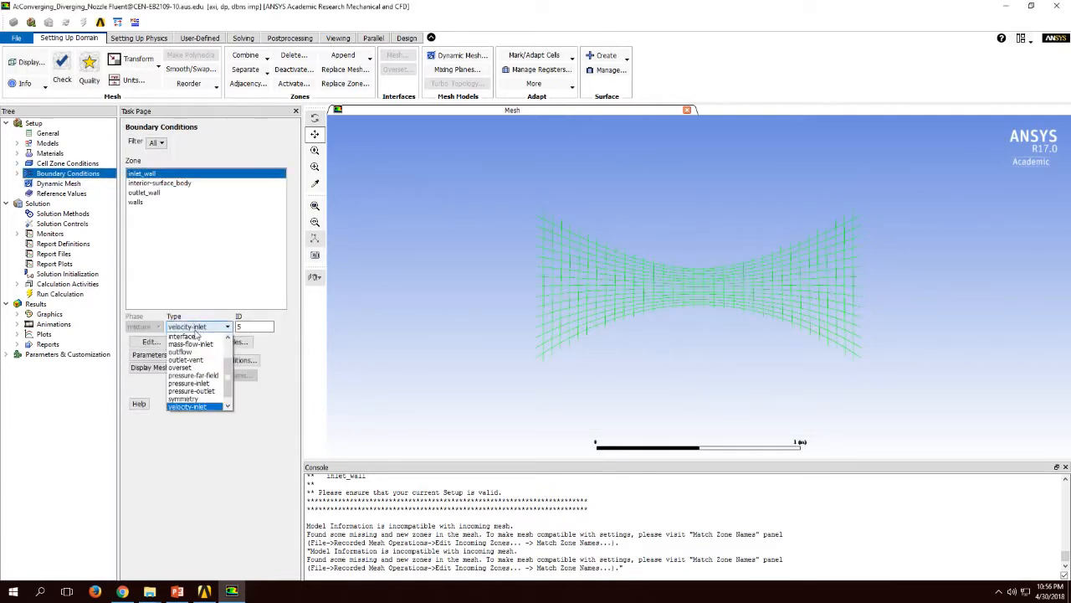
left_click(208, 384)
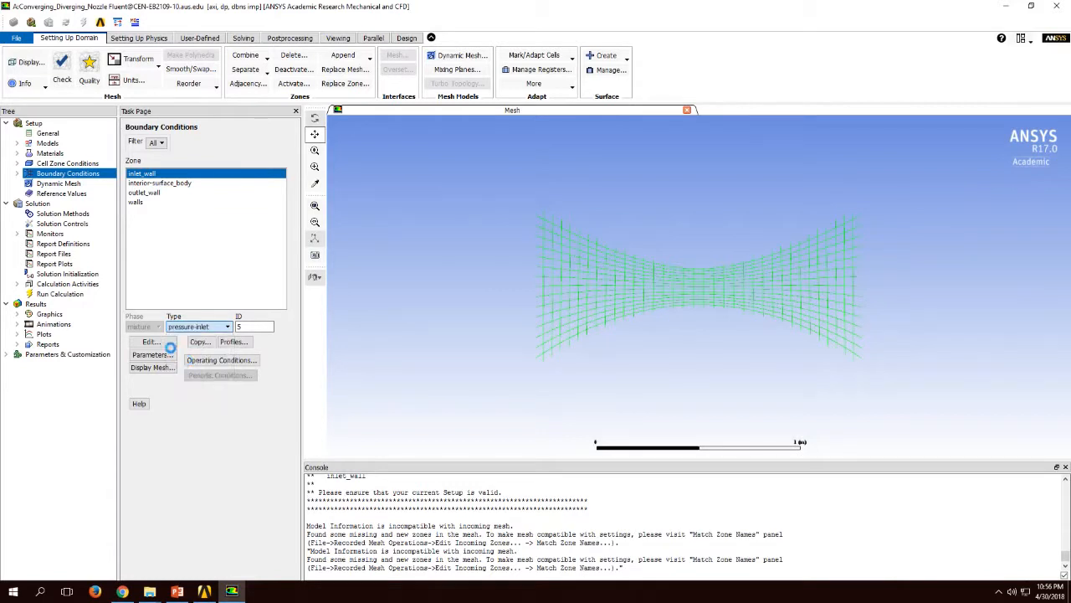
Step: Set the gauge total pressure of the inlet_wall pressure inlet to 101325 Pa
left_click(154, 342)
double_click(744, 339)
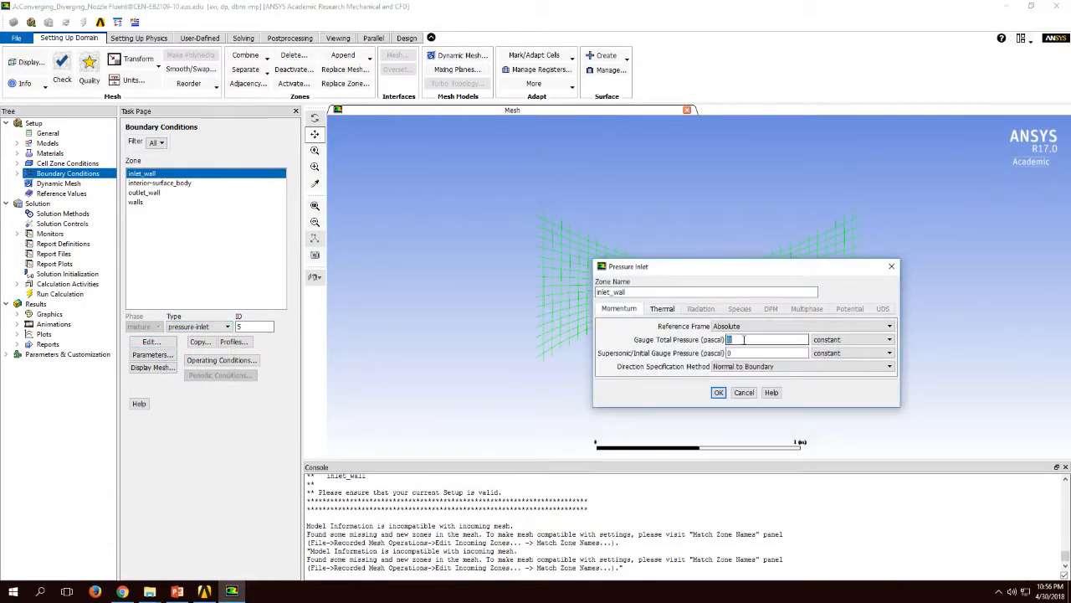
type("101325")
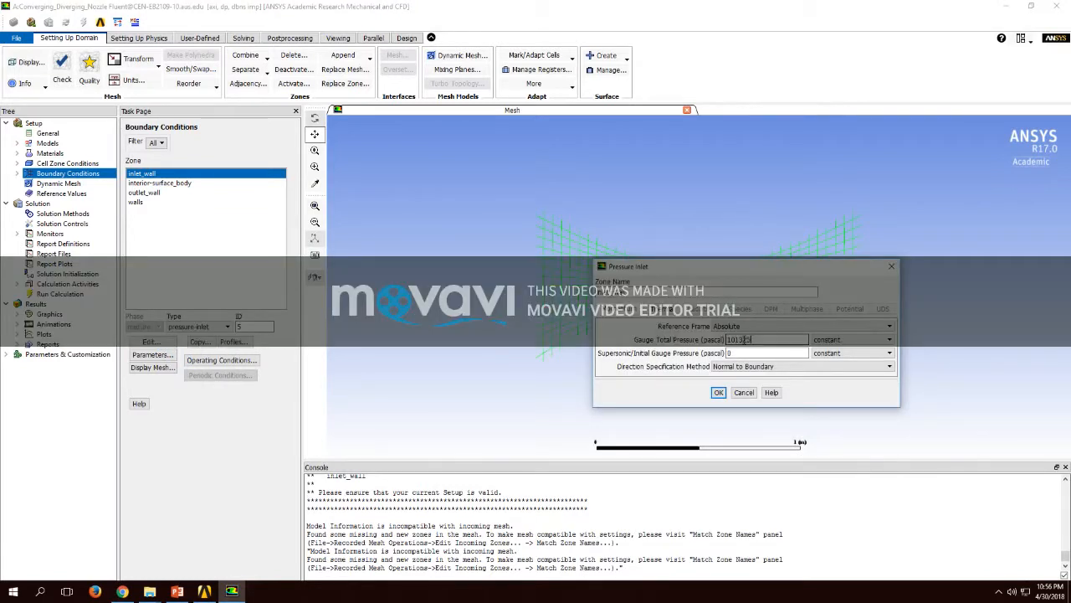
left_click(718, 392)
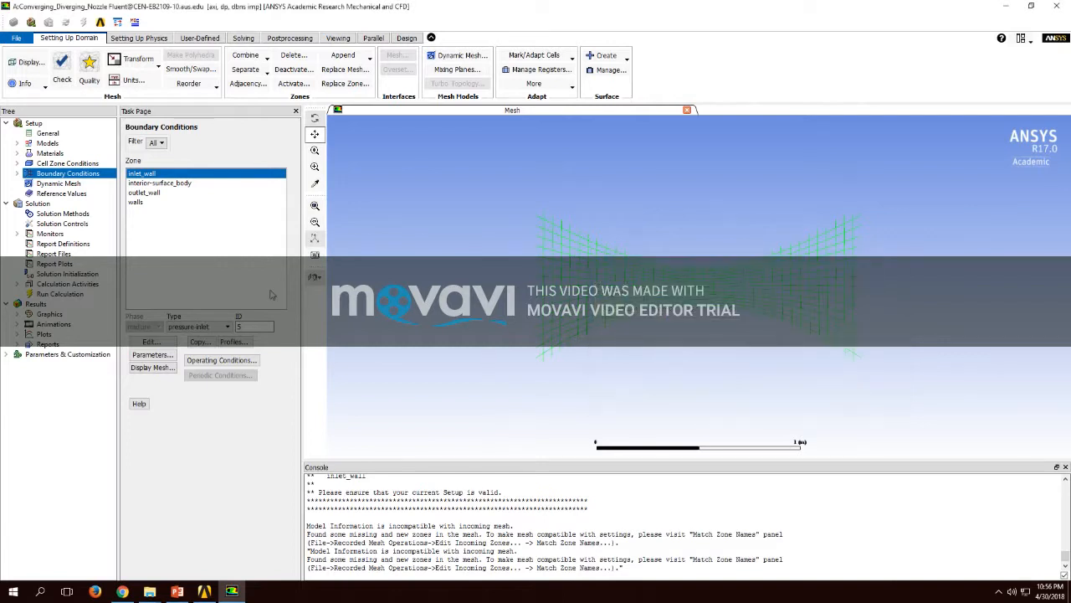
Step: Set the gauge pressure of the outlet_wall pressure outlet to 10000 Pa
left_click(162, 193)
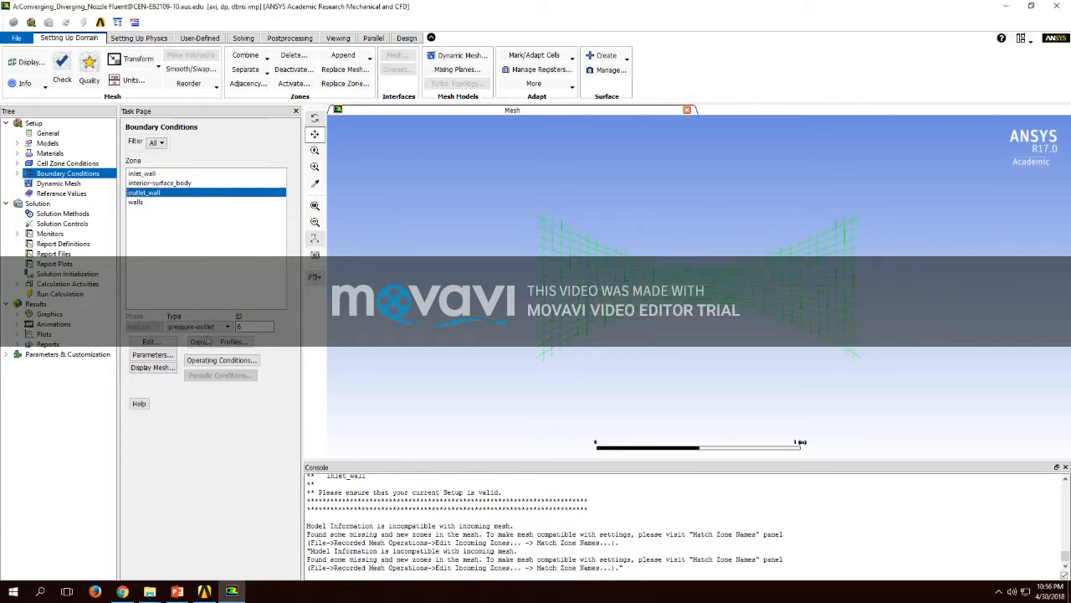
left_click(151, 342)
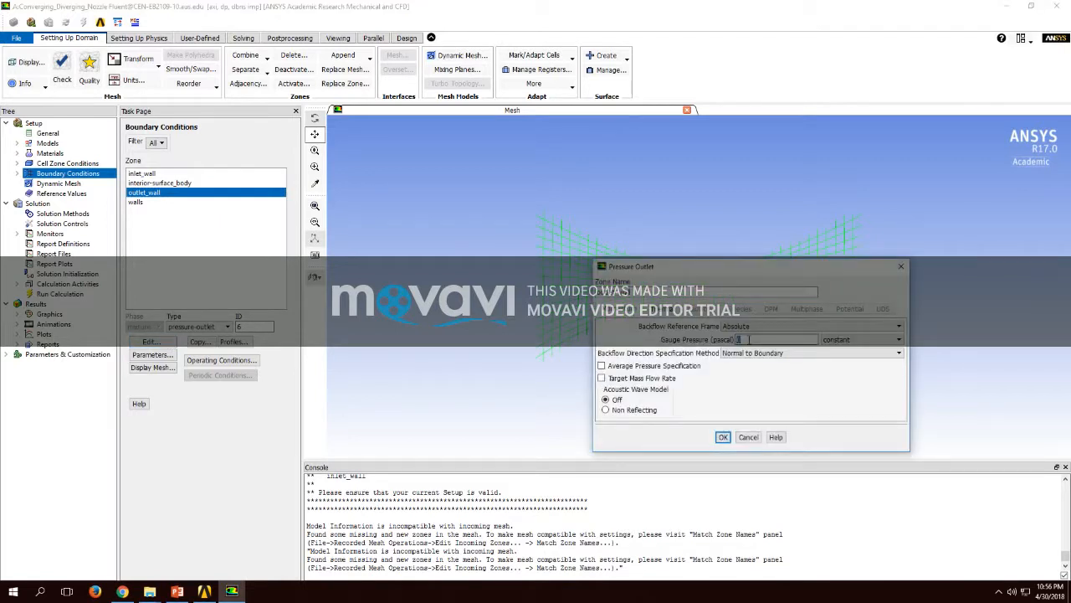
type("10000")
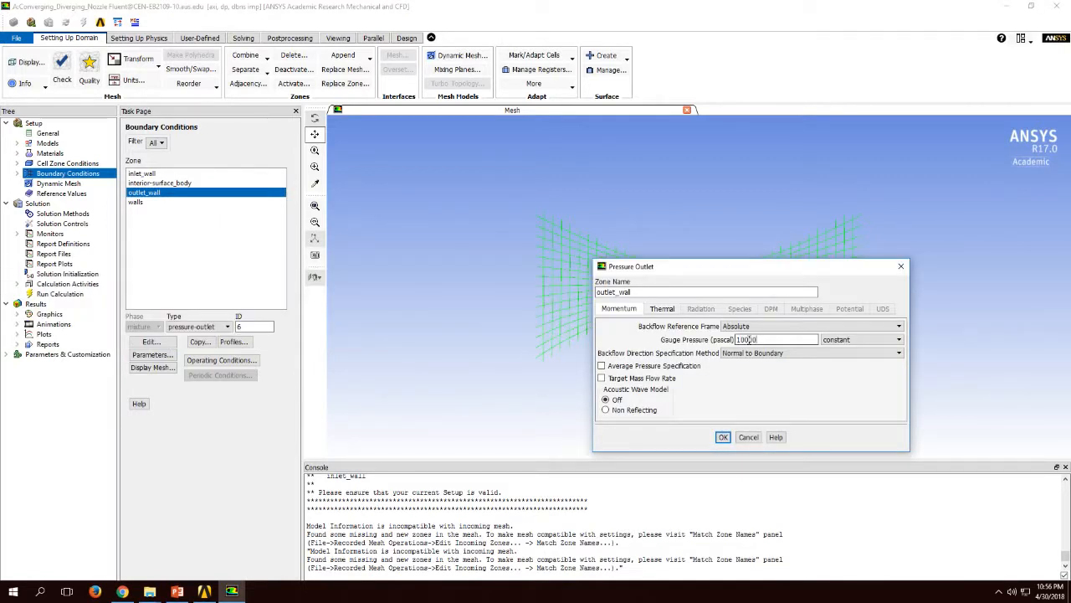
left_click(724, 437)
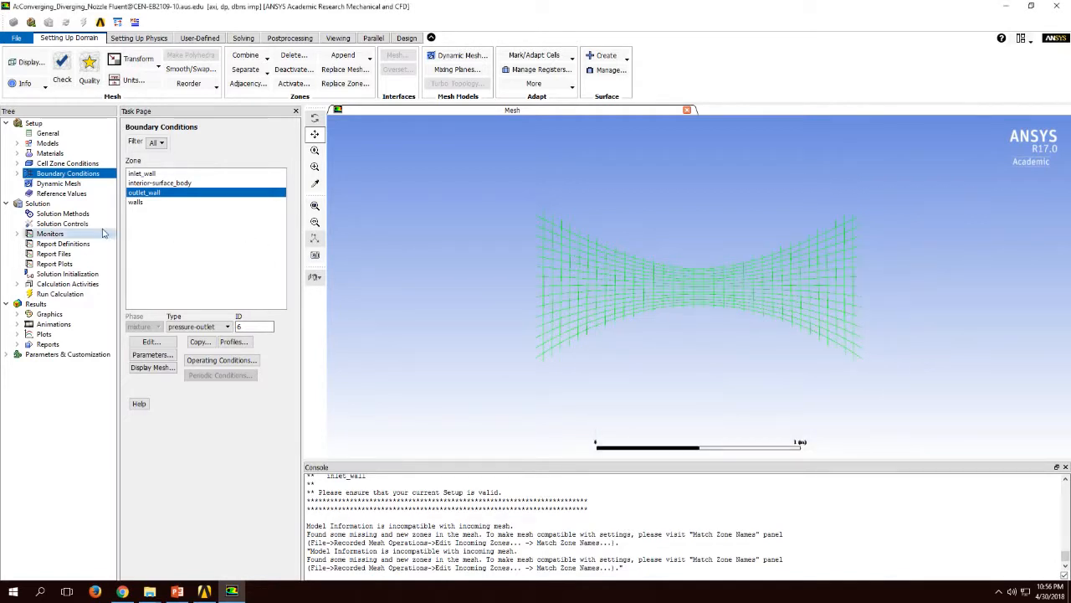
Step: Compute the reference values from inlet_wall and choose surface_body as the reference zone
left_click(61, 193)
left_click(162, 149)
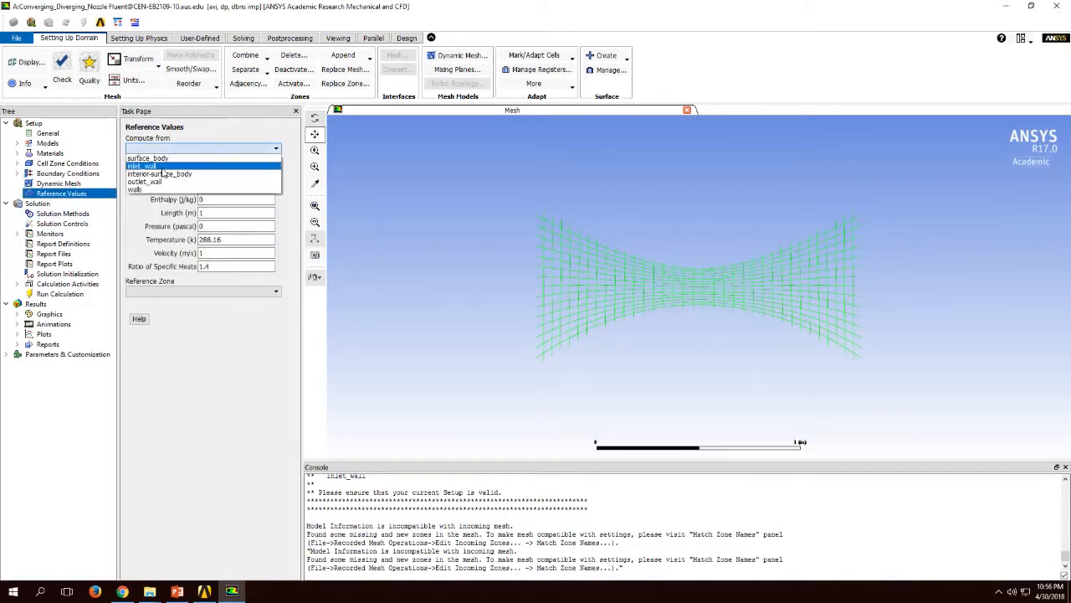
left_click(159, 165)
left_click(170, 291)
left_click(170, 309)
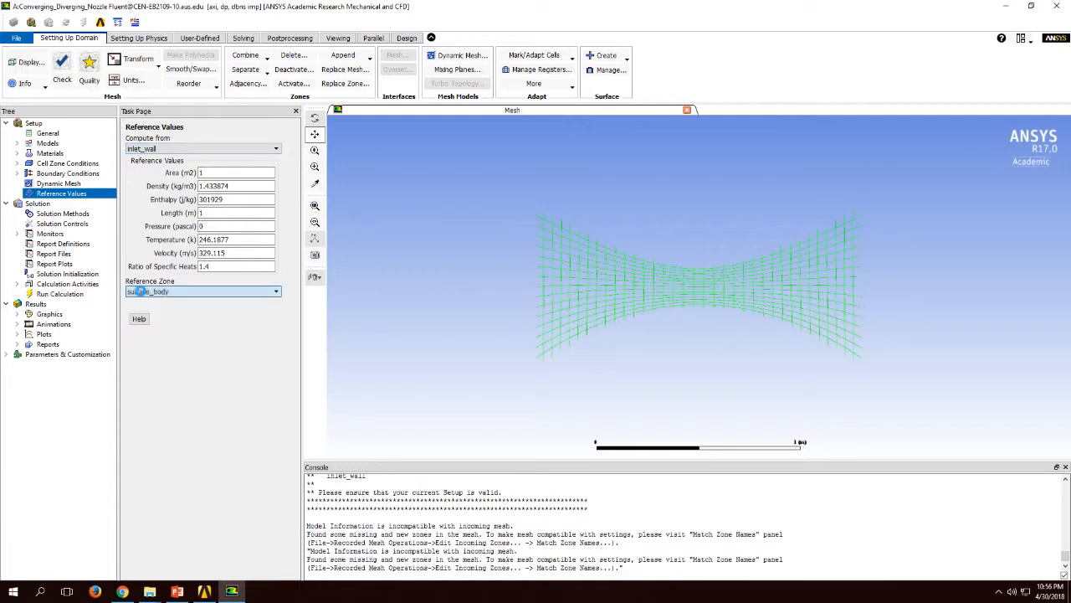
Step: Initialize the solution with Standard Initialization, computing the initial values from inlet_wall
left_click(67, 274)
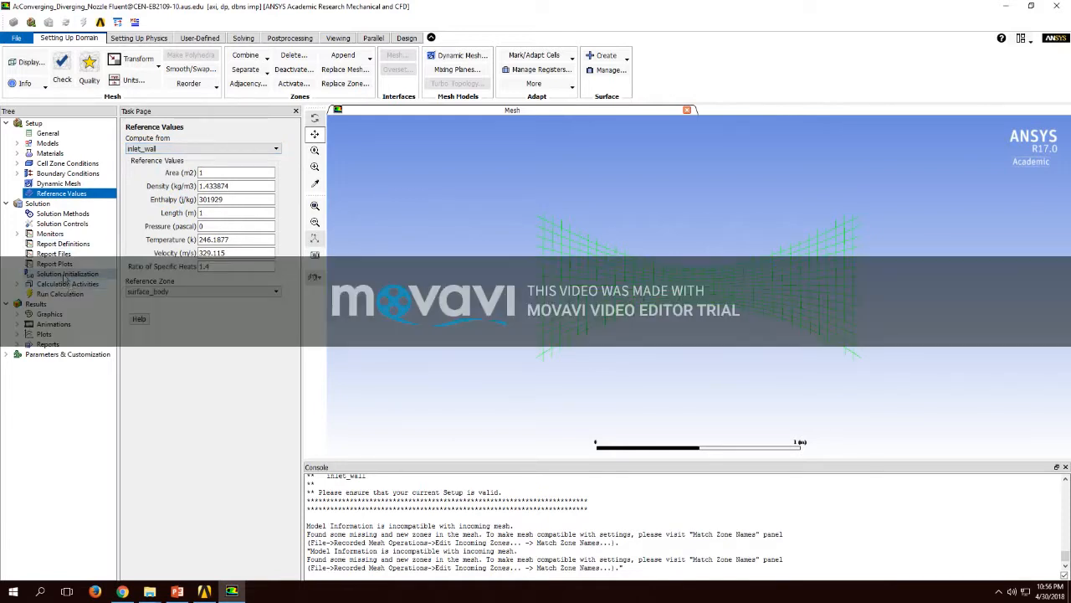
left_click(168, 158)
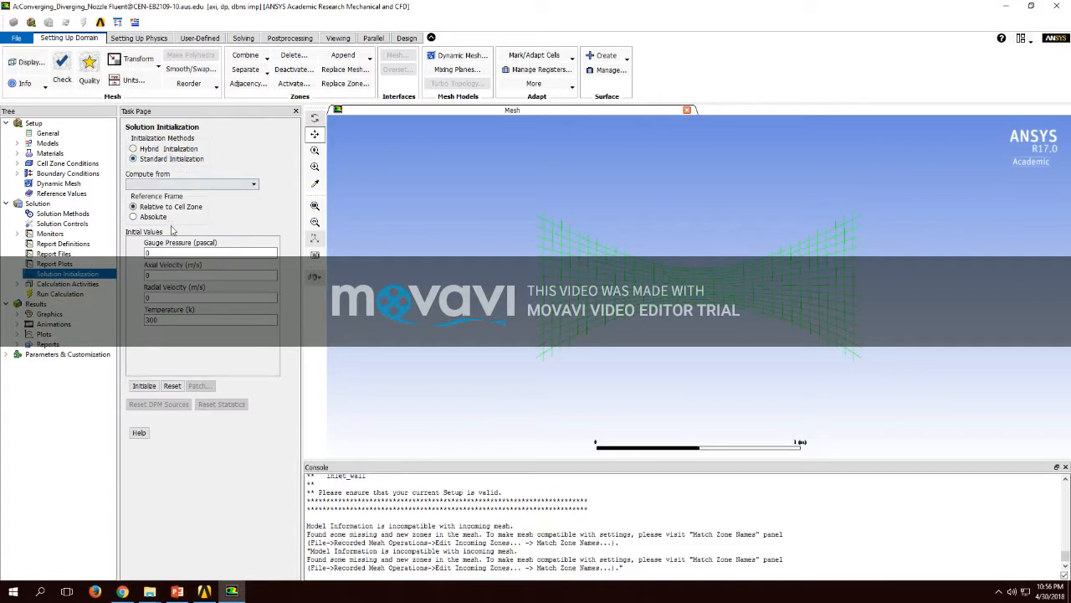
left_click(168, 184)
left_click(166, 201)
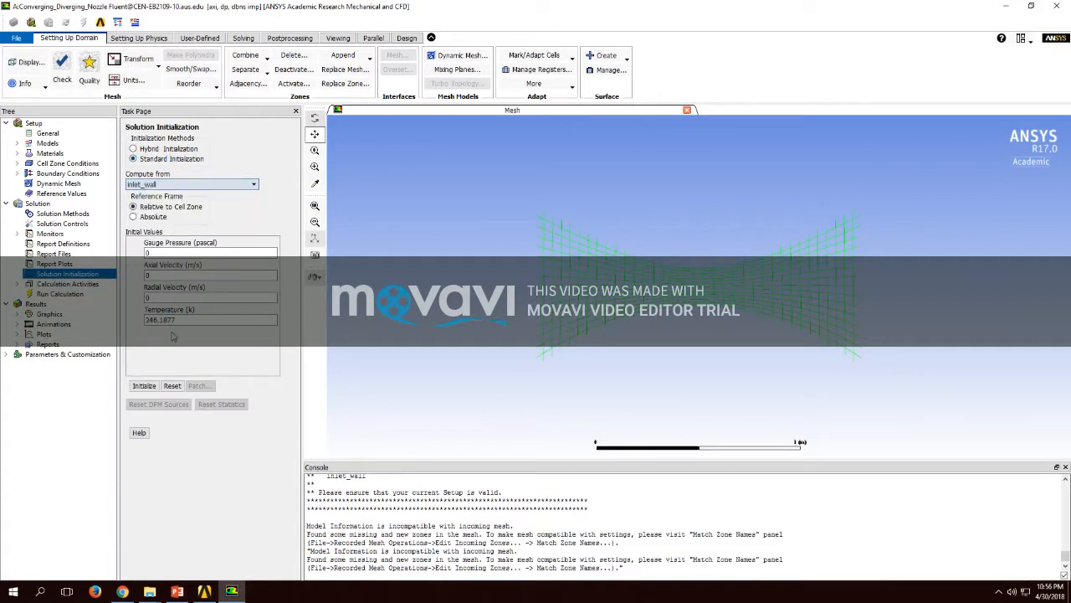
left_click(144, 384)
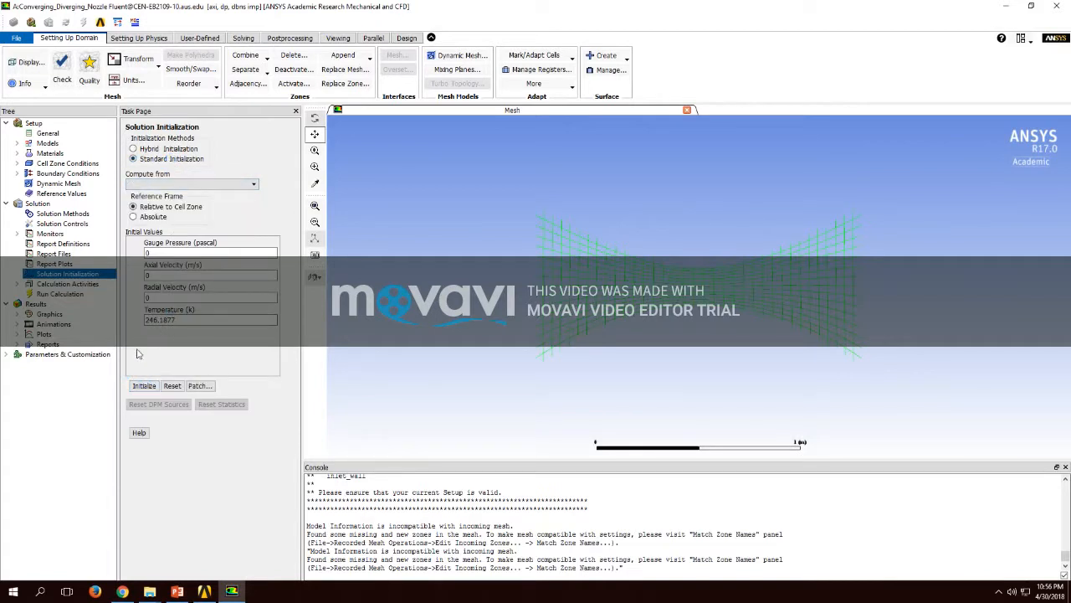
Step: Run the calculation for 500 iterations and dismiss the completion notice
left_click(70, 294)
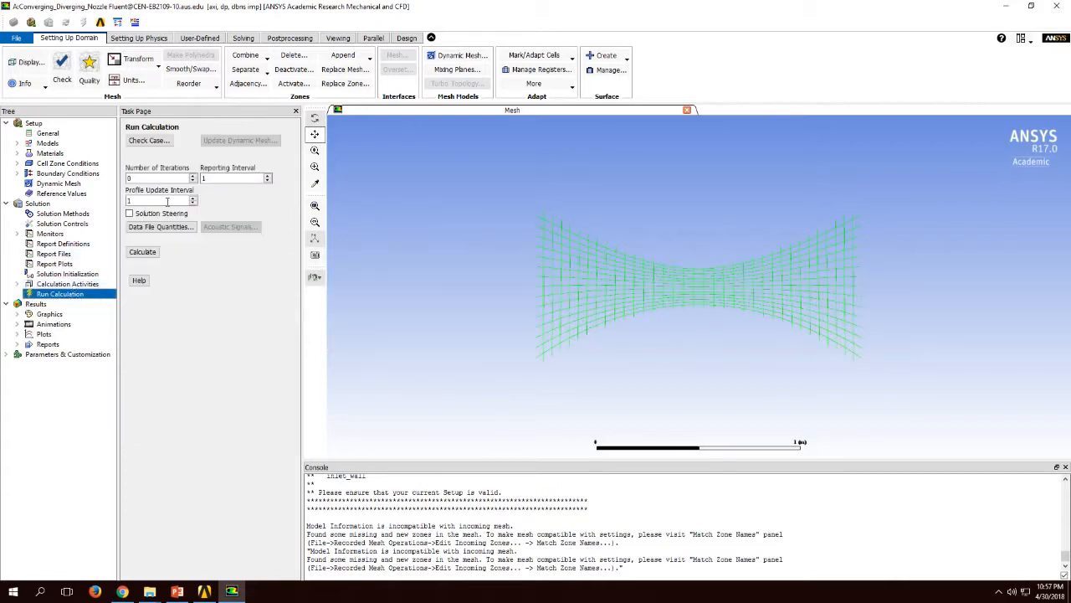
left_click(179, 177)
left_click(142, 255)
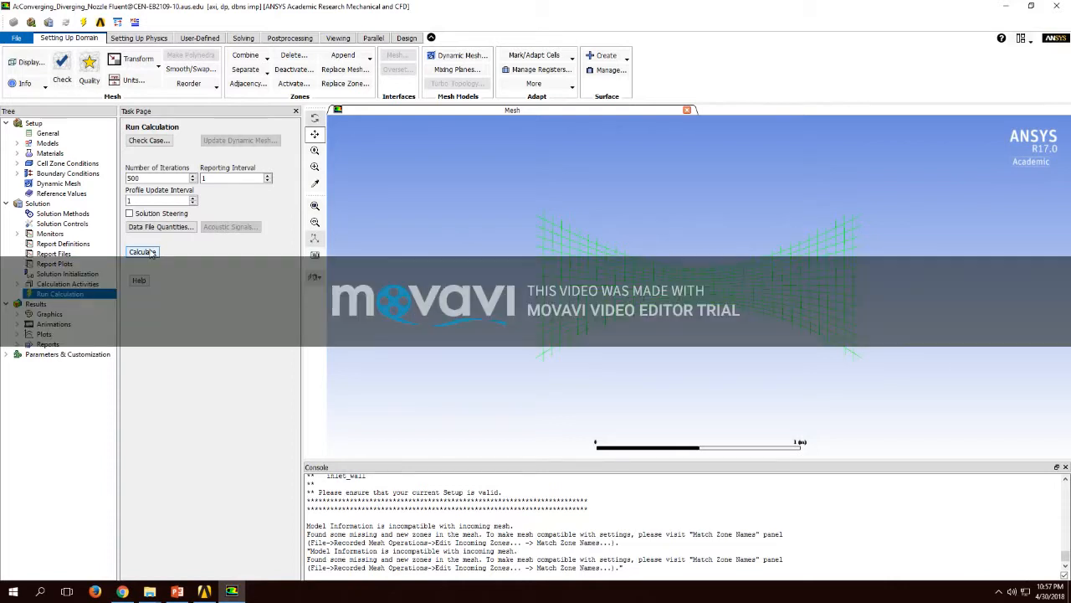
left_click(144, 252)
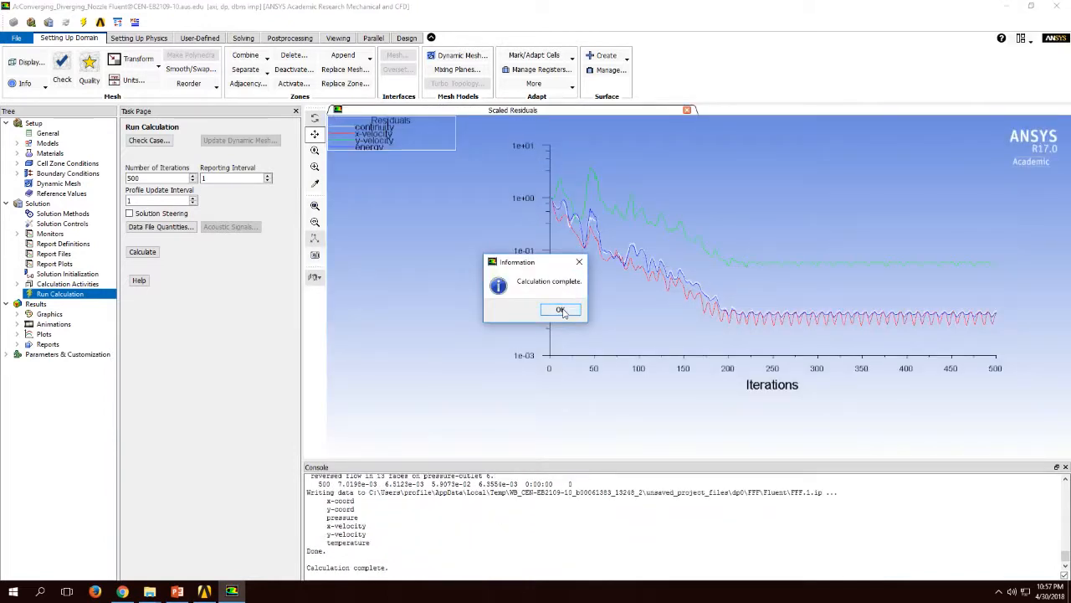
left_click(560, 311)
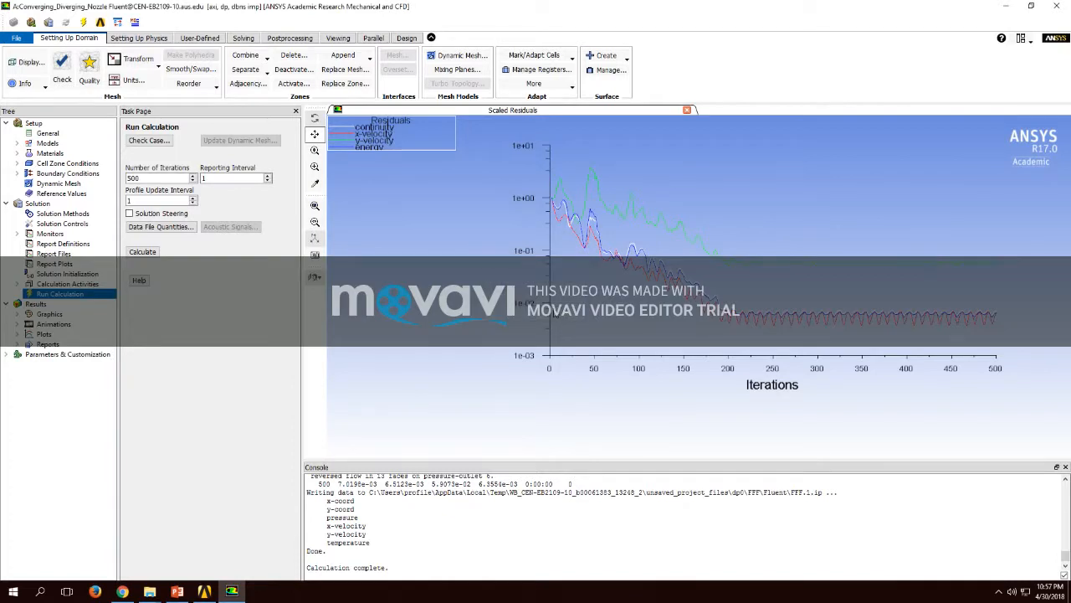
Step: Display filled contours of static pressure with all surface types selected
left_click(68, 311)
double_click(141, 162)
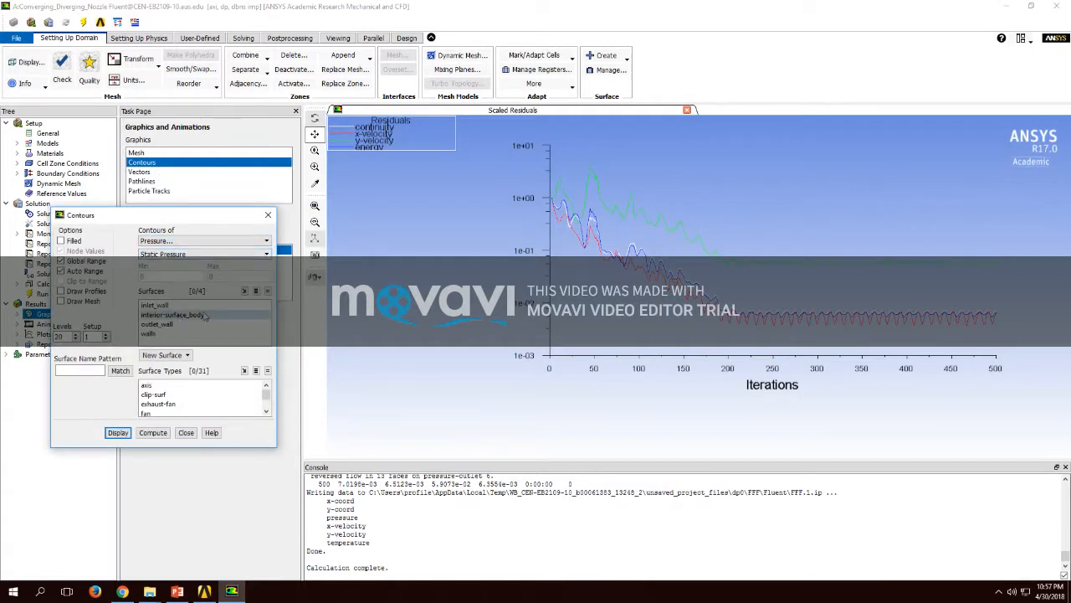
left_click(256, 369)
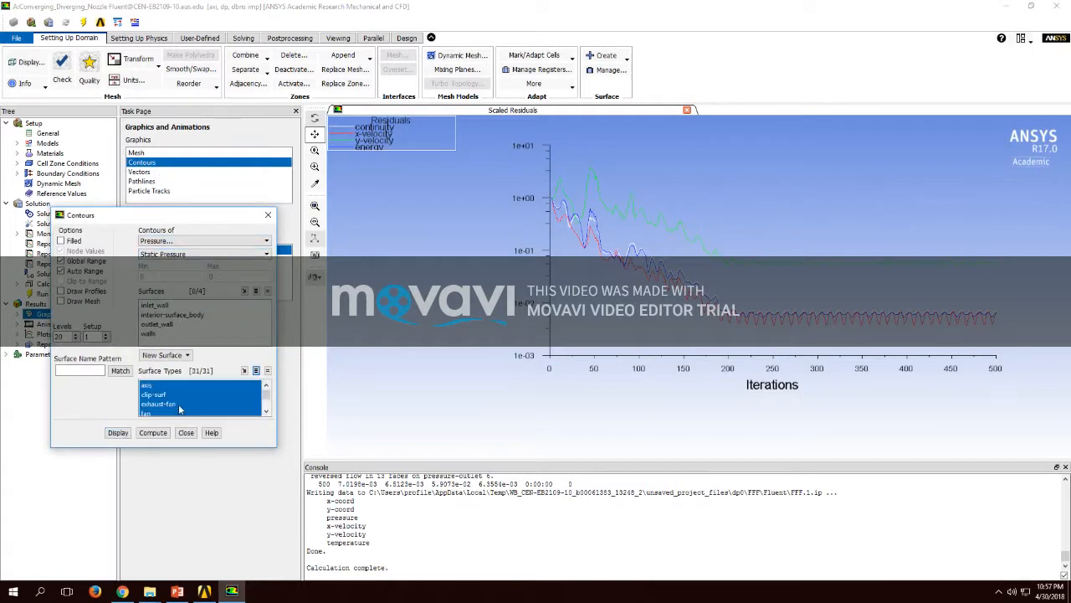
left_click(118, 432)
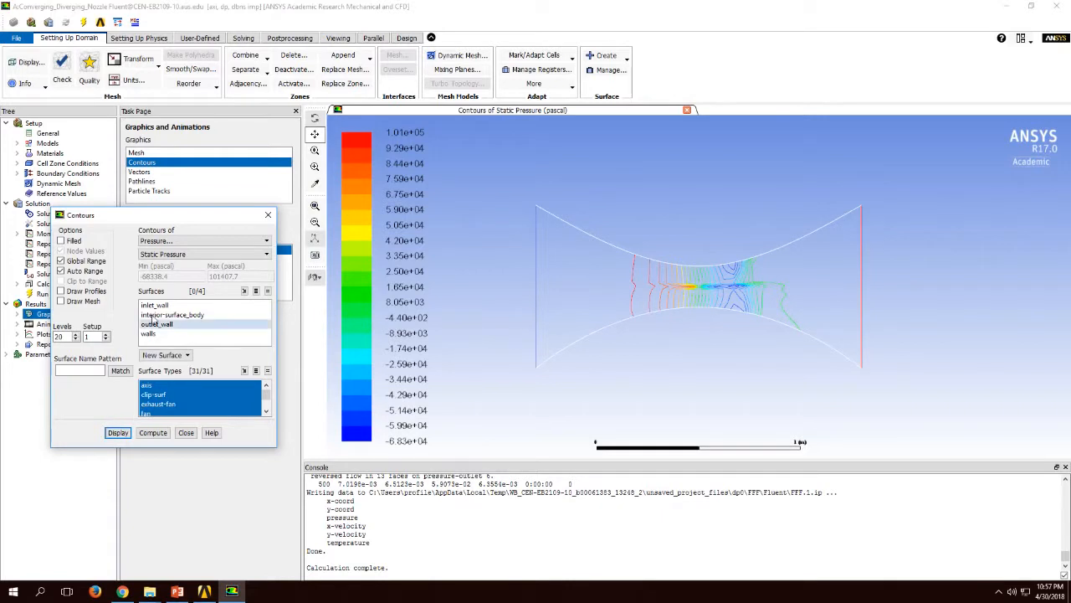
left_click(74, 241)
left_click(118, 432)
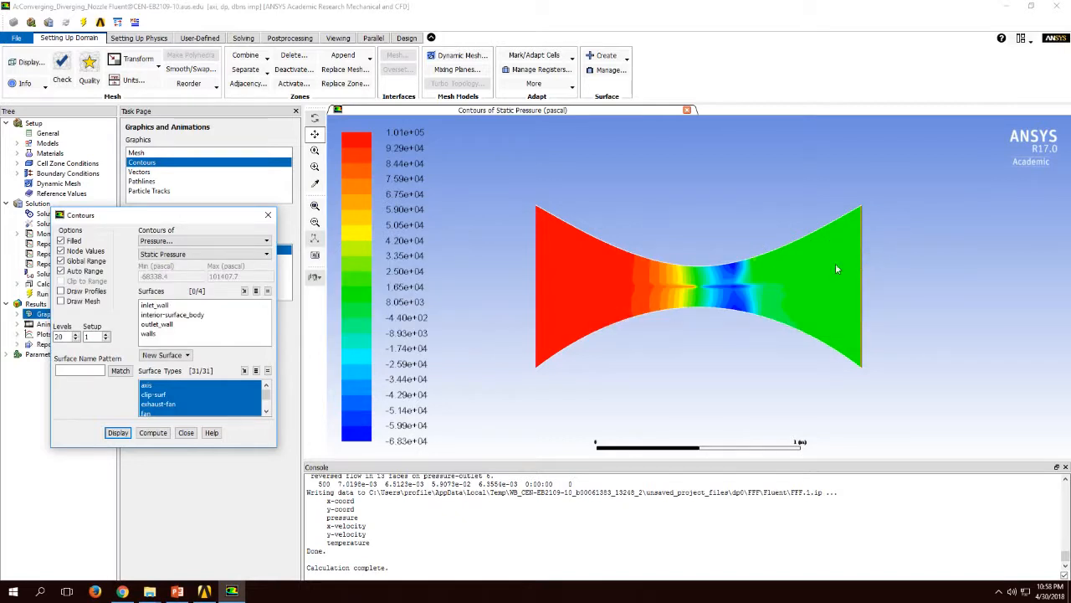
Step: Switch the contour variable to Mach Number in the Velocity category and display the plot
left_click(201, 240)
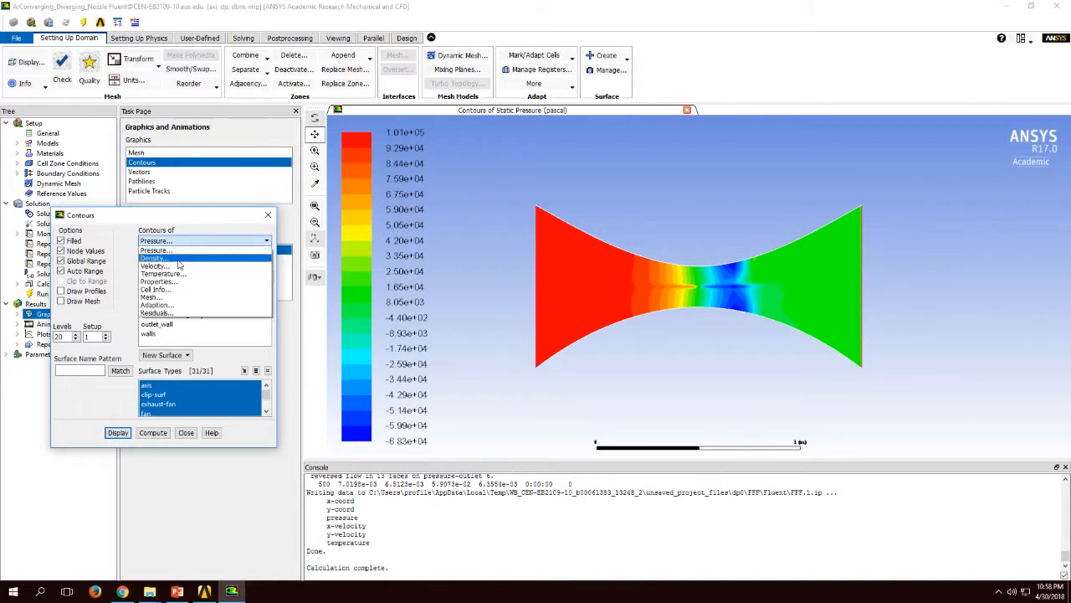
left_click(178, 266)
left_click(182, 253)
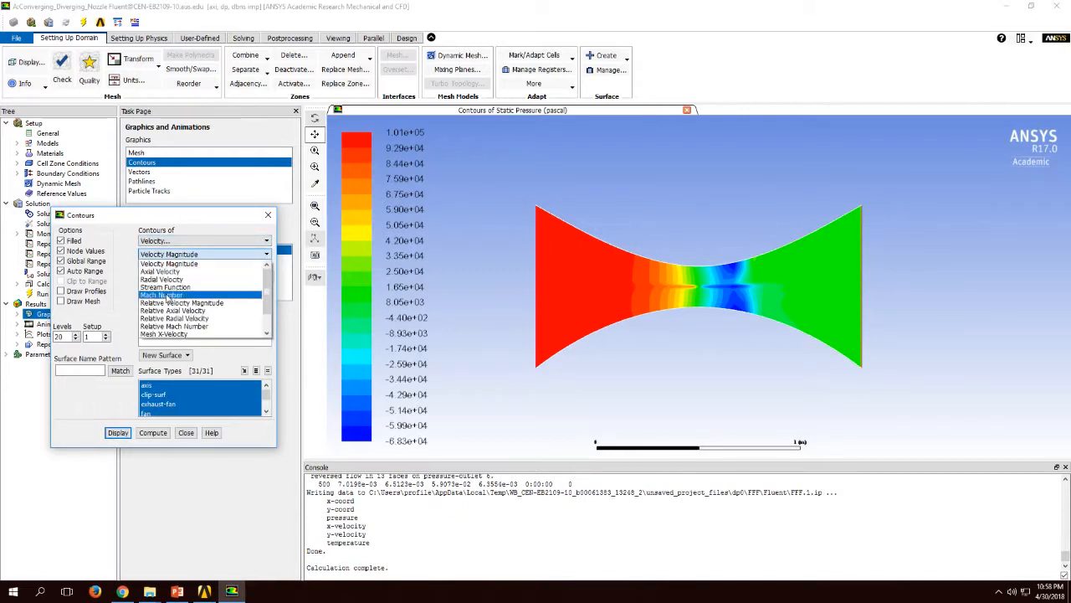
left_click(164, 295)
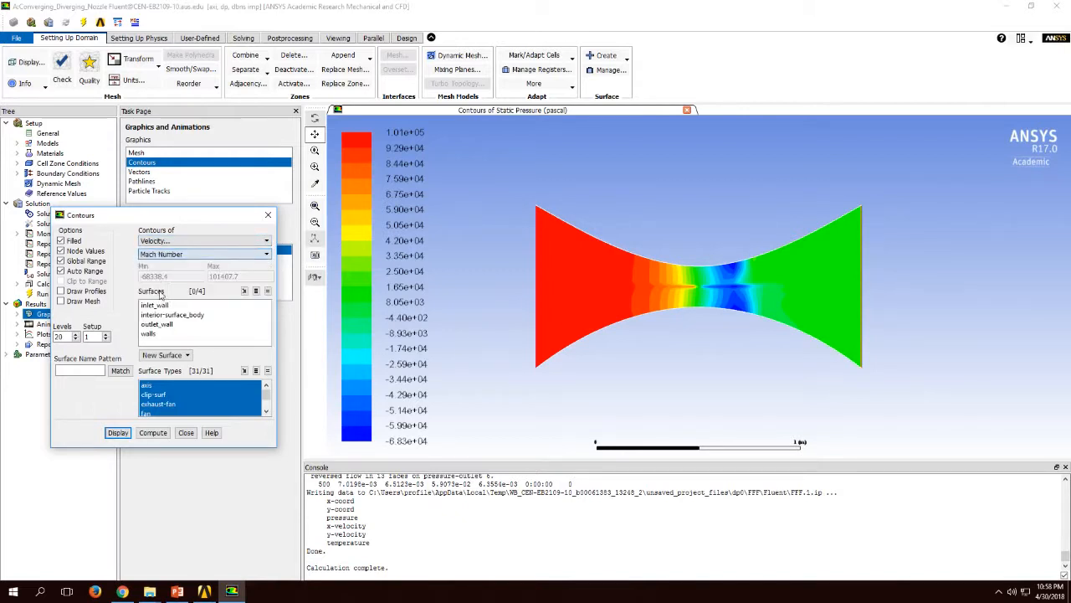
left_click(118, 433)
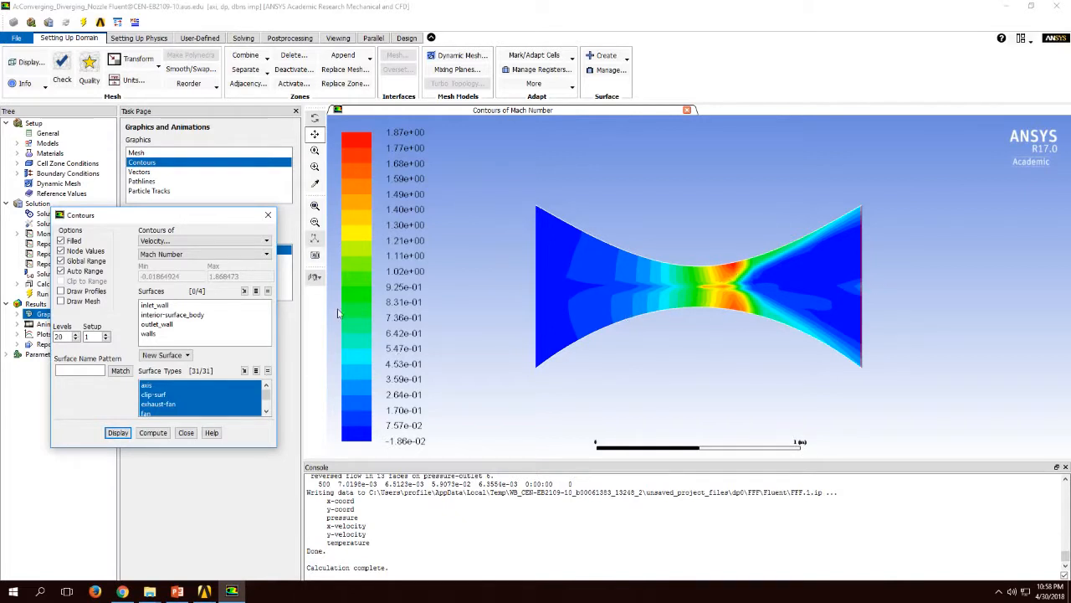
Step: Start saving the Mach number plot as a picture, creating and opening a new folder CFD_Nozzle on the U: drive
left_click(315, 256)
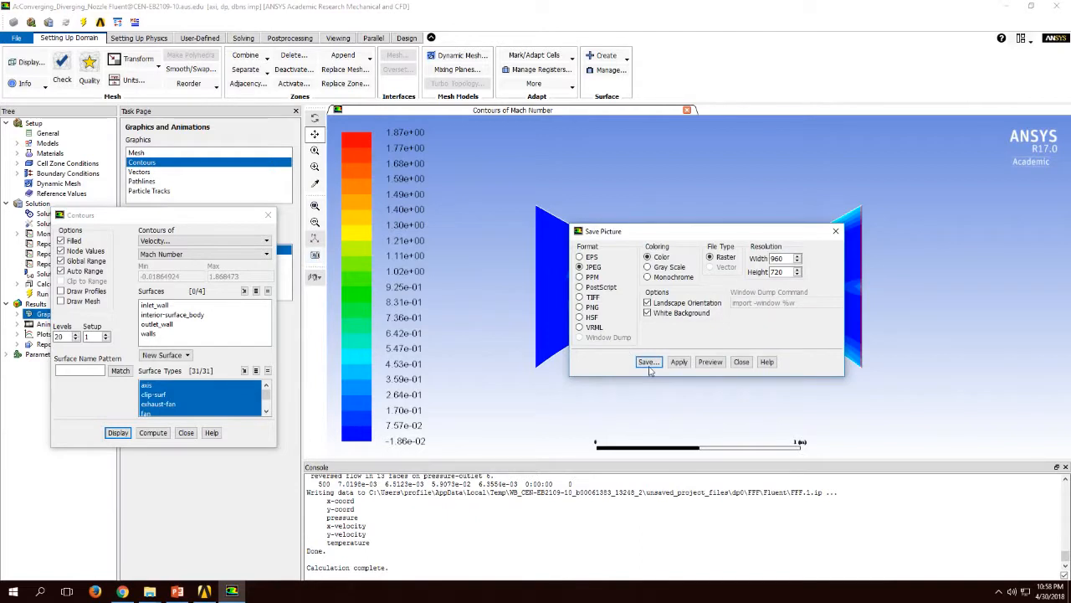
left_click(648, 362)
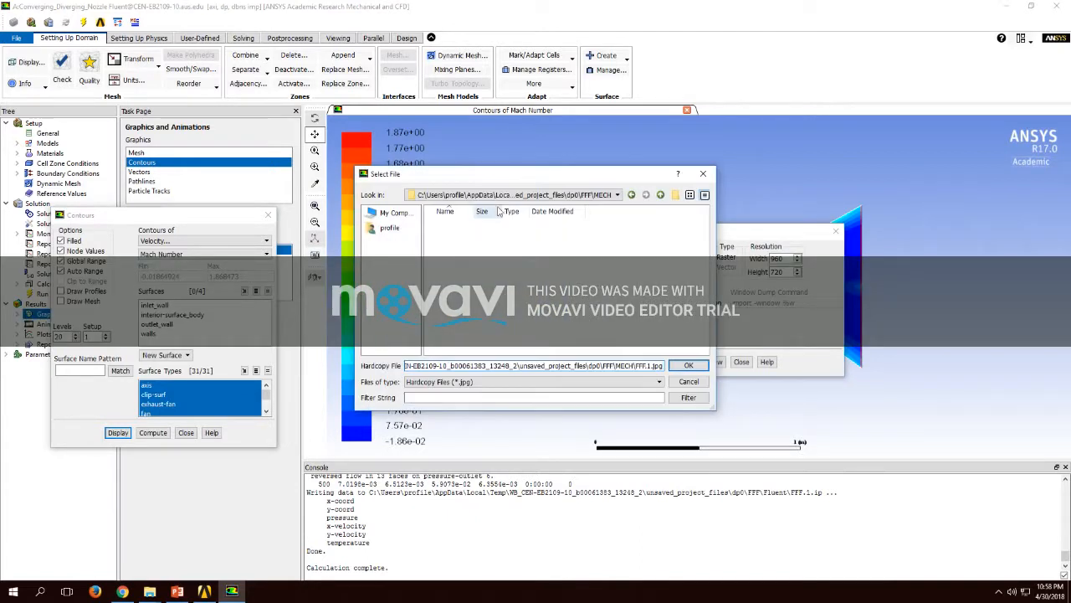
left_click(405, 220)
double_click(475, 302)
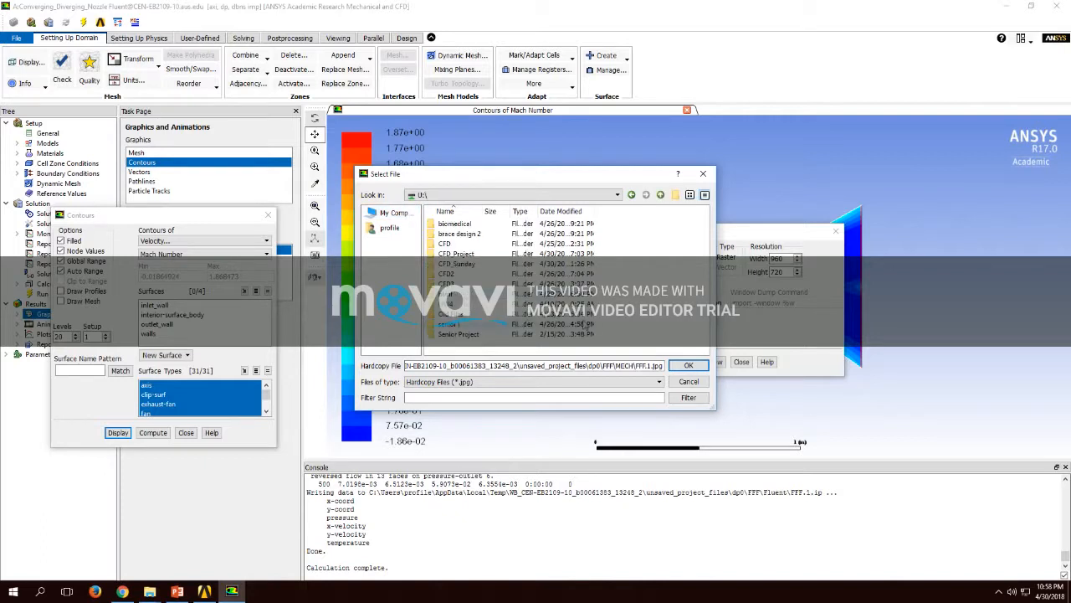
left_click(676, 195)
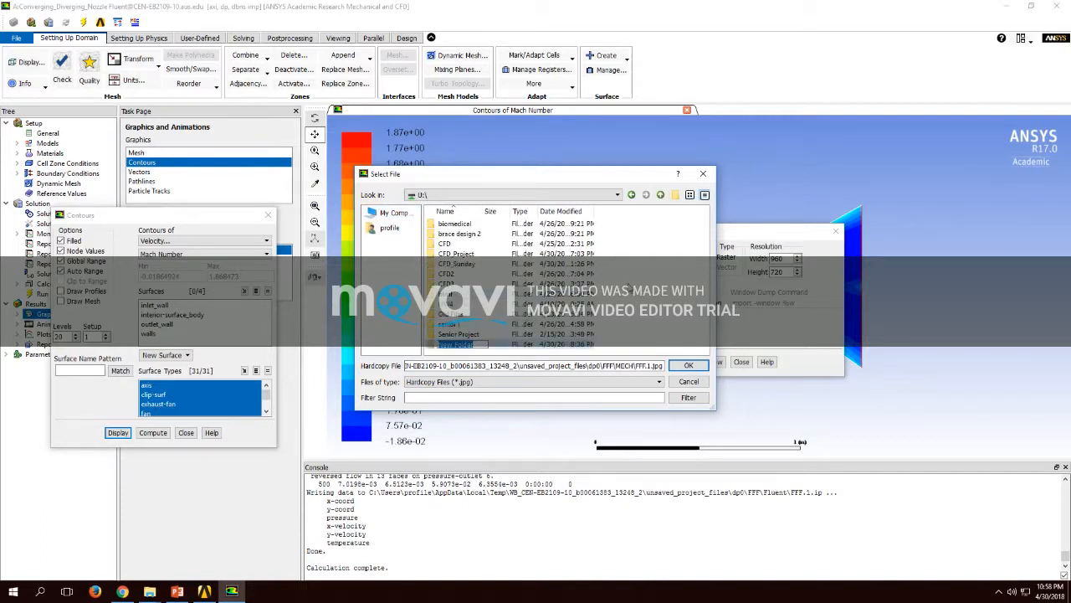
type("CFD_Nozzle")
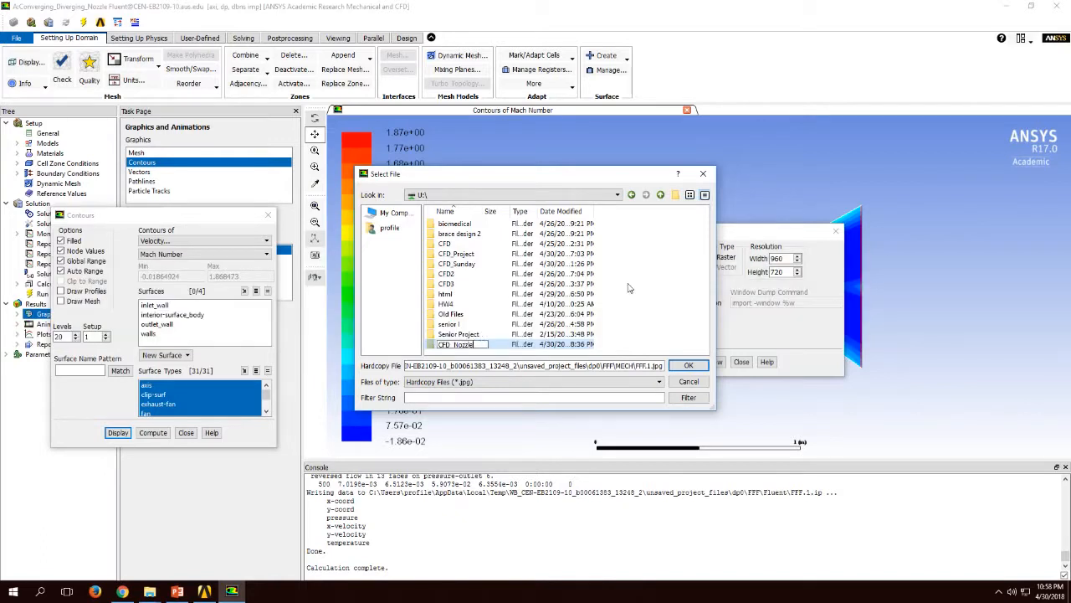
double_click(537, 345)
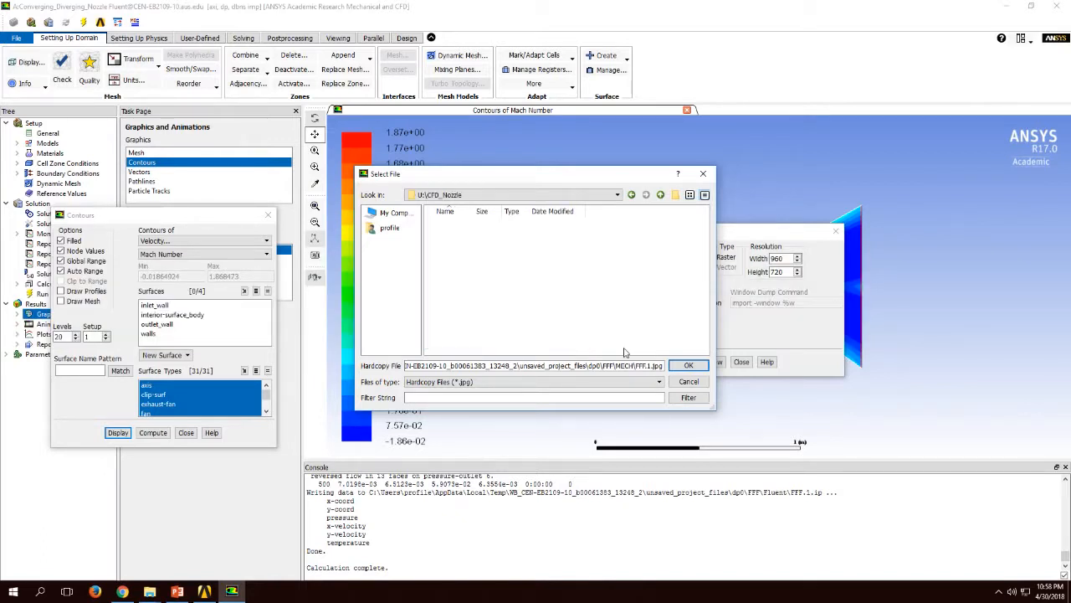
Step: Save the Mach number contour picture in the CFD_Nozzle folder as Velocity_Contour and close the picture settings
double_click(580, 365)
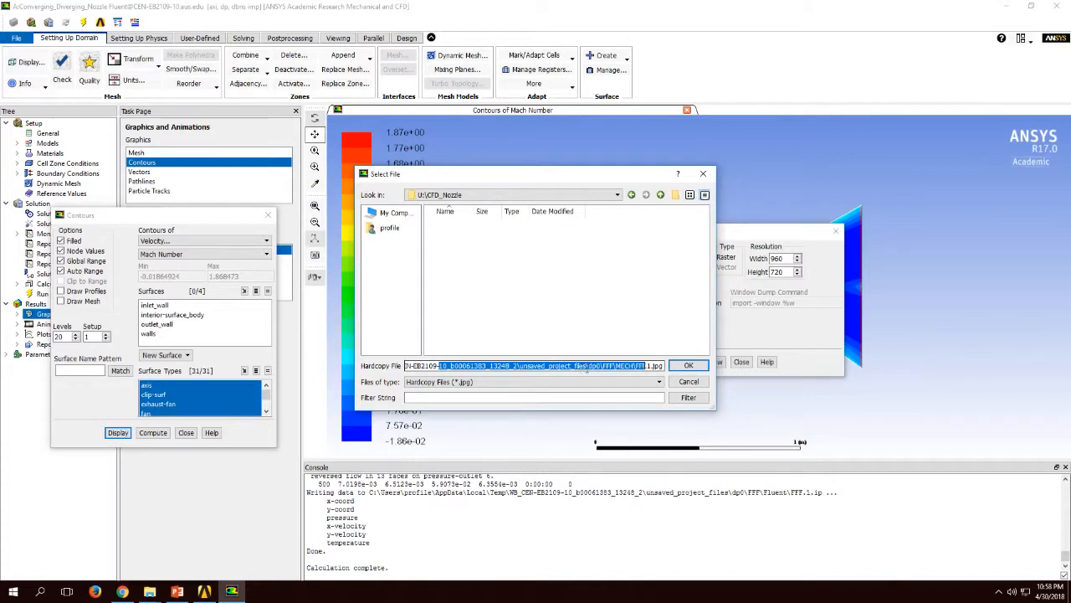
key("BackSpace")
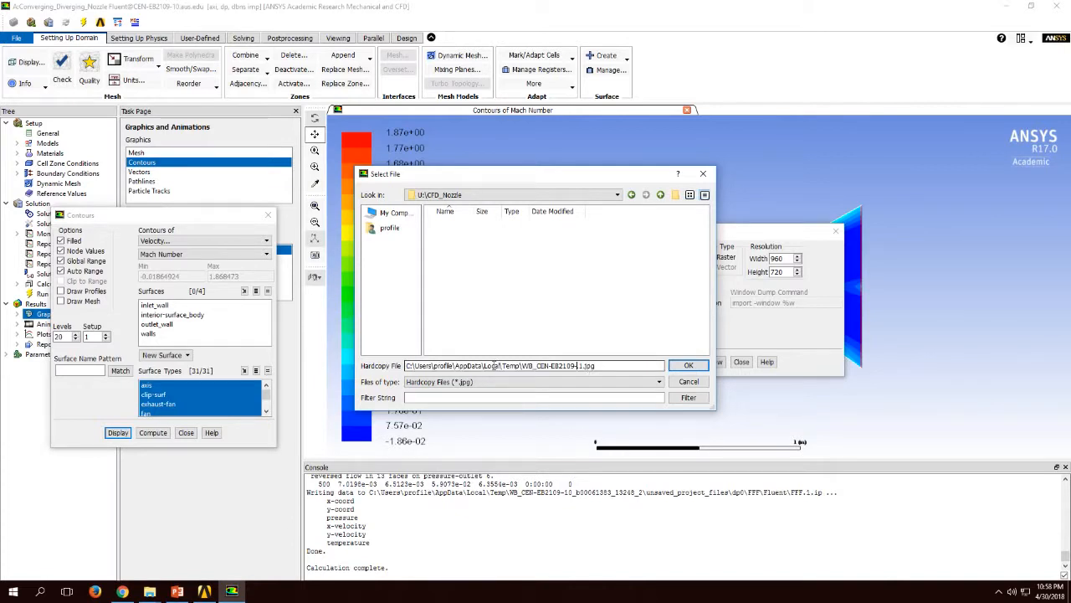
left_click_drag(601, 373, 410, 372)
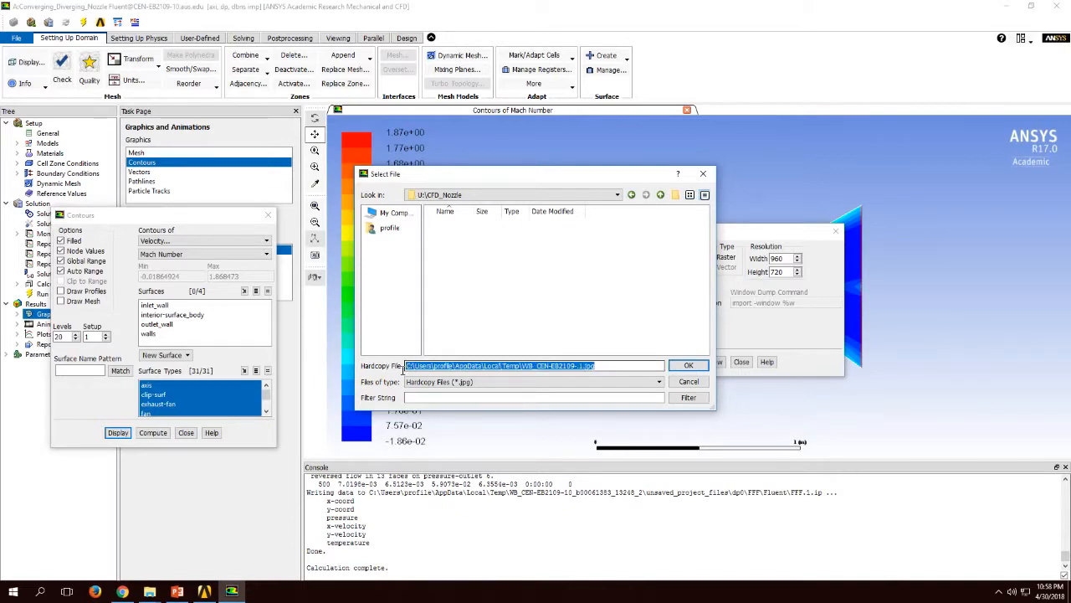
type("U")
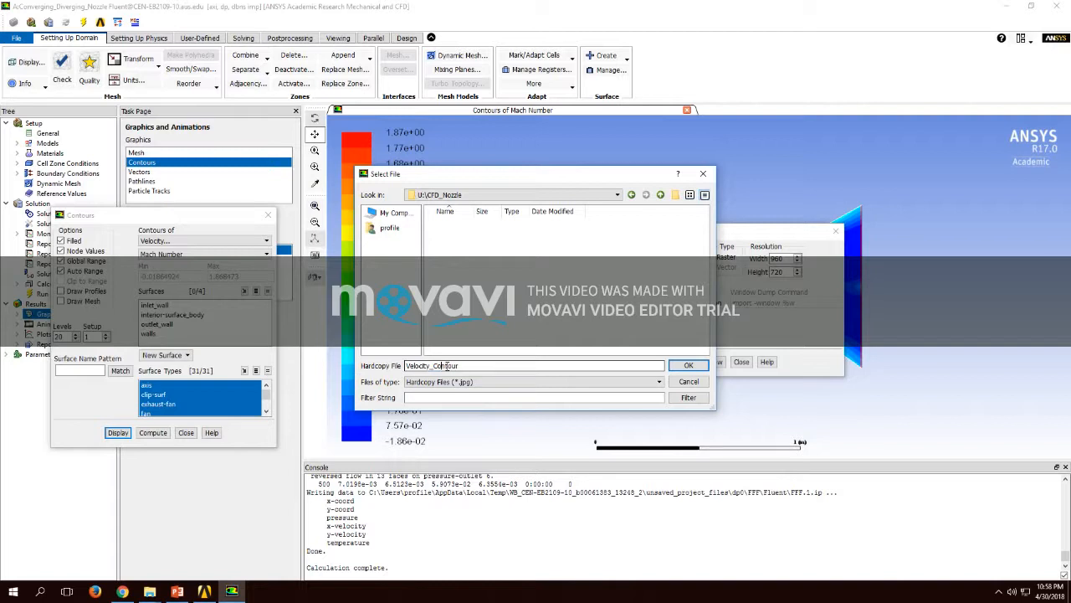
left_click(688, 365)
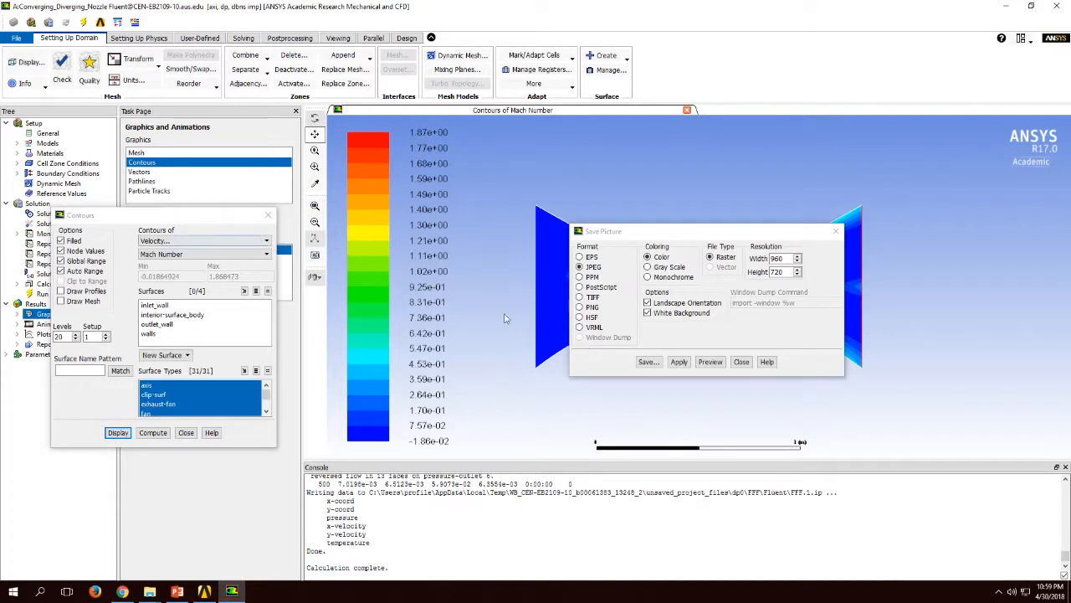
left_click(740, 361)
Step: Switch the contour variable to Static Pressure in the Pressure category and display the plot
left_click(163, 240)
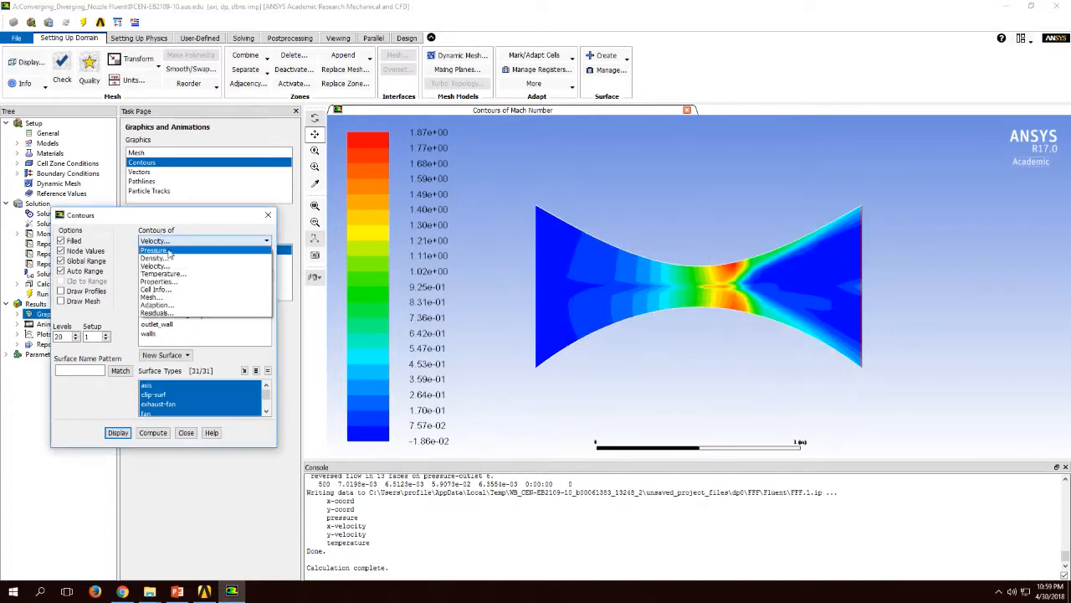
left_click(169, 250)
left_click(170, 254)
left_click(166, 262)
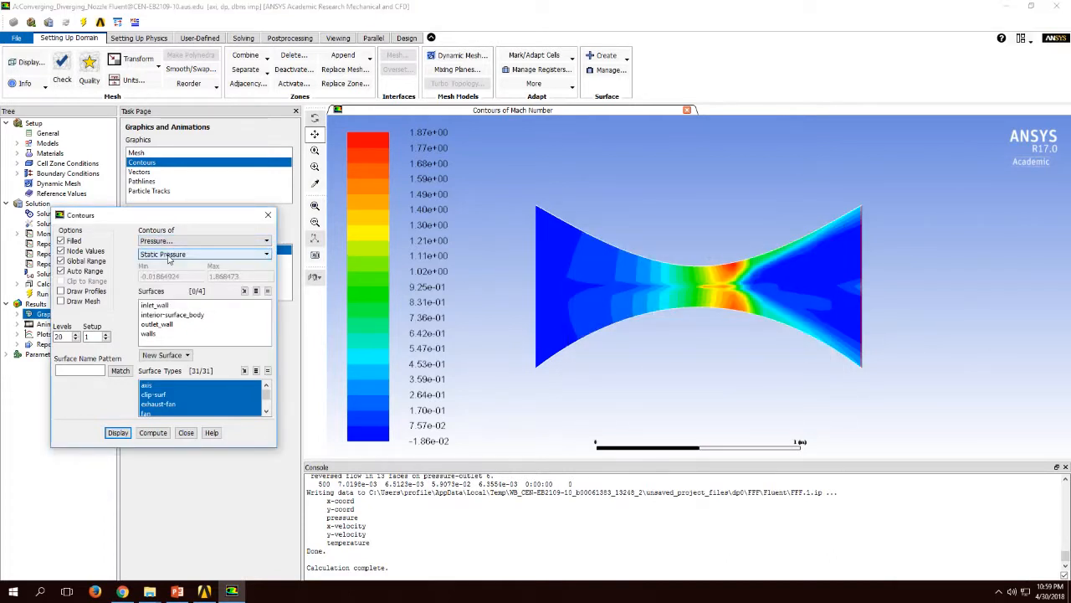
left_click(117, 432)
Step: Save the static pressure contour picture as Pressure_Contour.jpg, then close the contour and picture settings
left_click(314, 279)
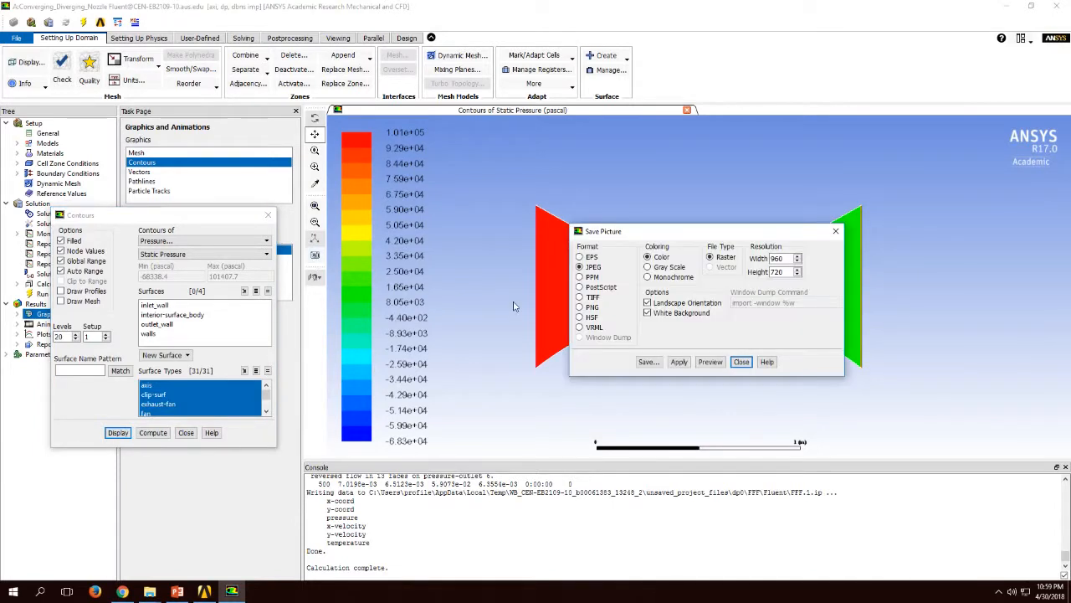
left_click(649, 362)
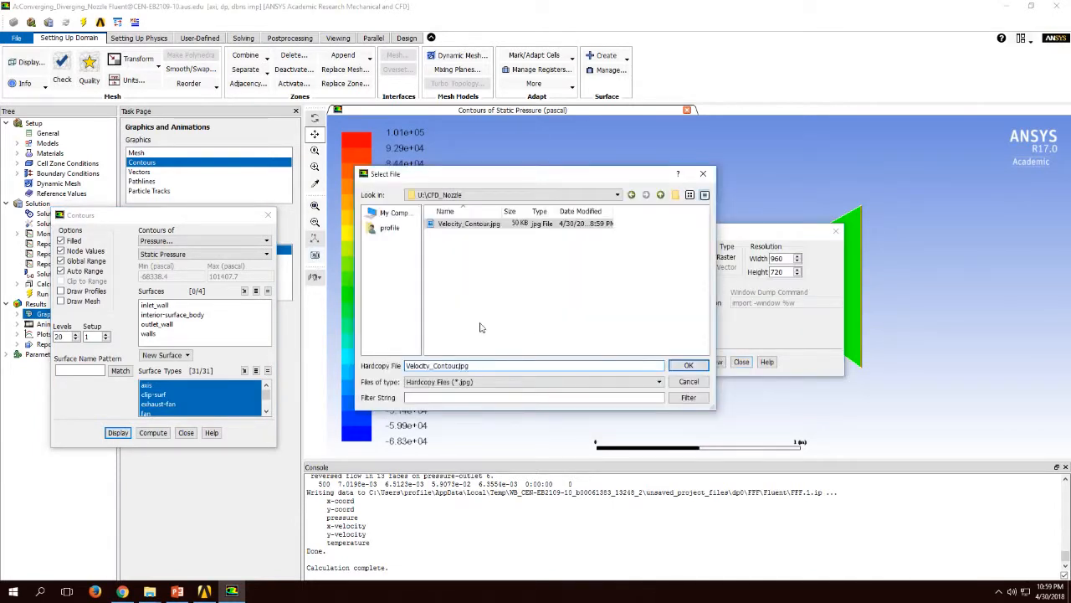
left_click_drag(429, 366, 406, 366)
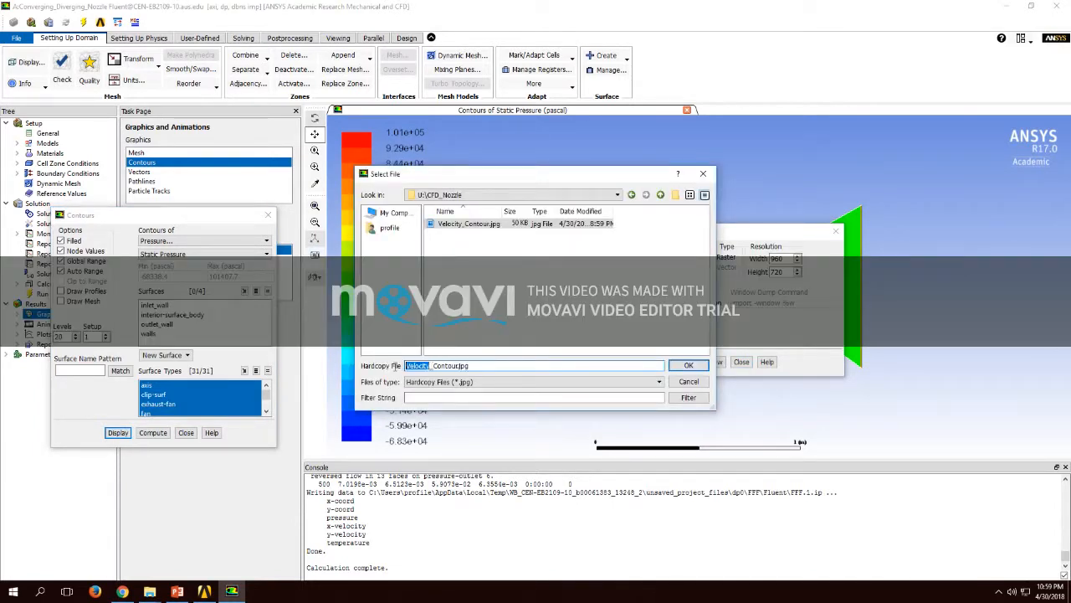
type("Pressure")
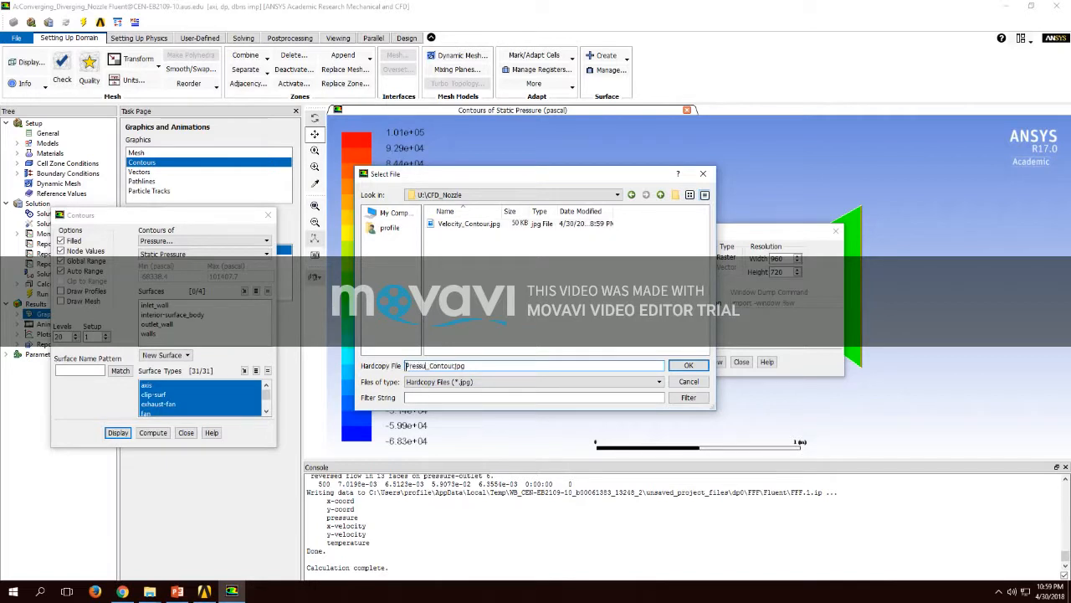
left_click(686, 366)
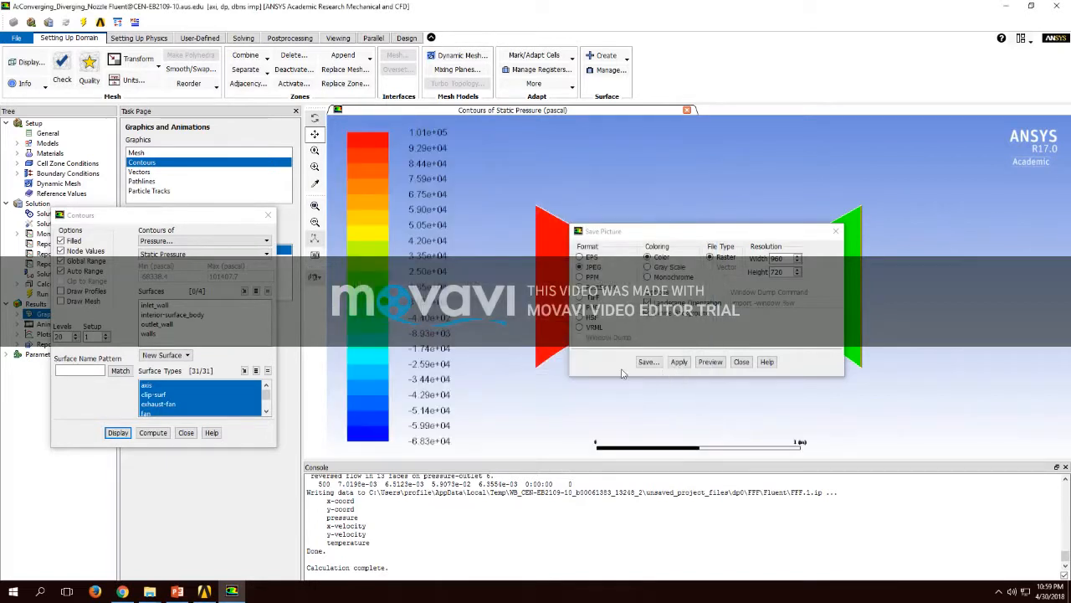
left_click(185, 433)
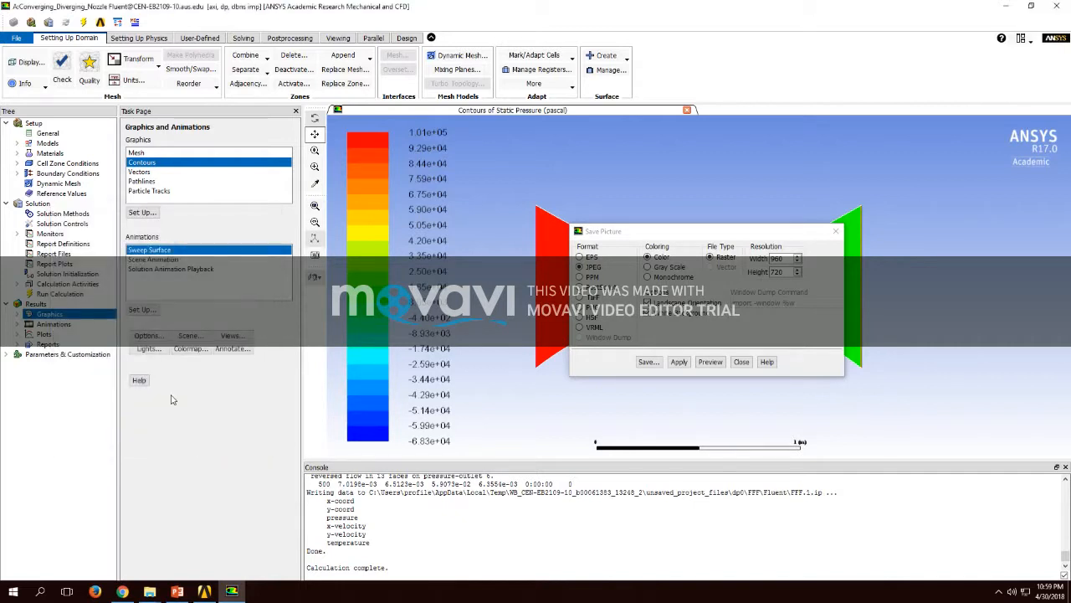
left_click(742, 362)
Step: Create an XY plot of static pressure against position along the walls surface
left_click(44, 334)
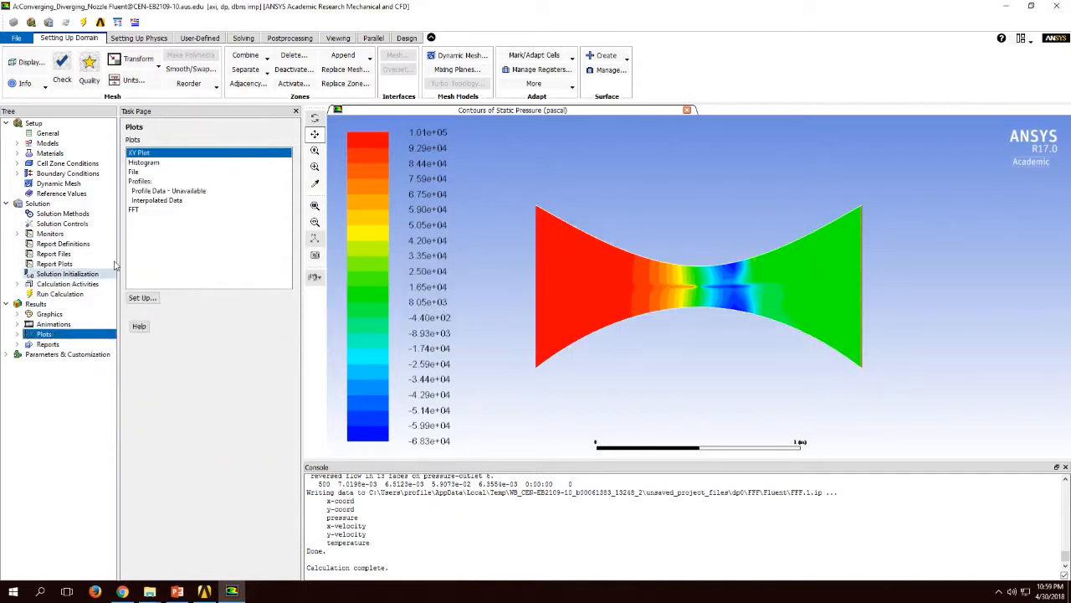
double_click(142, 153)
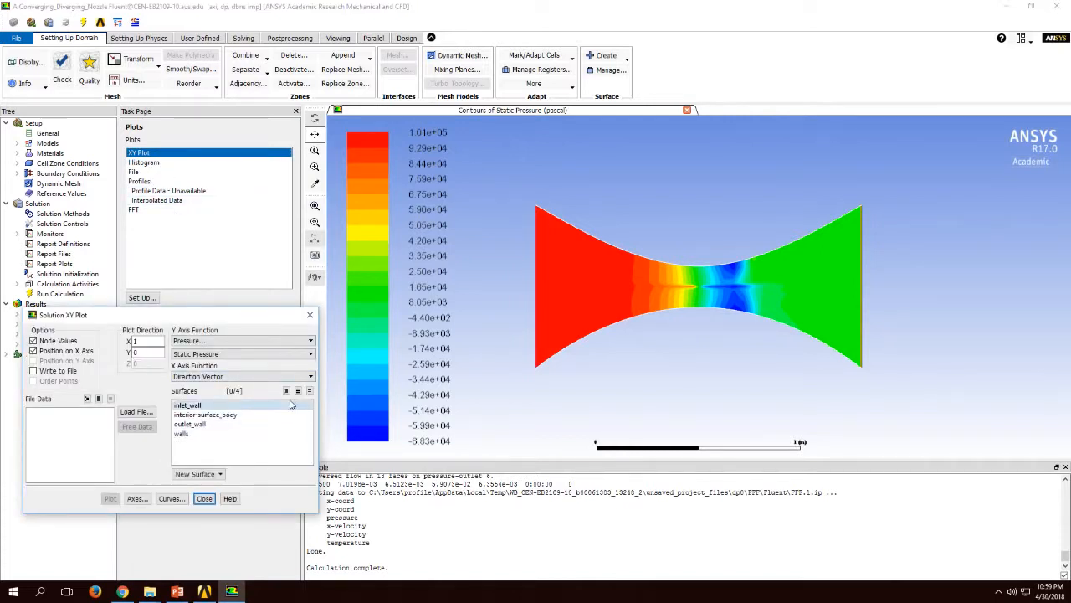
left_click(182, 433)
left_click(109, 498)
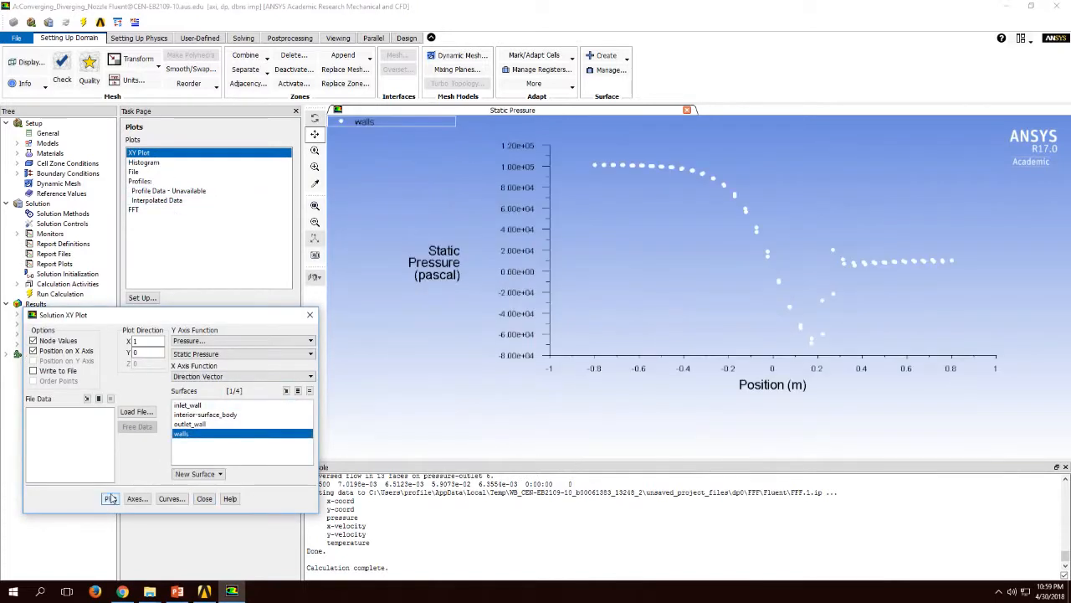
Step: Save the static pressure XY plot as a picture named Pressure_Plot.jpg and close the picture settings
left_click(315, 251)
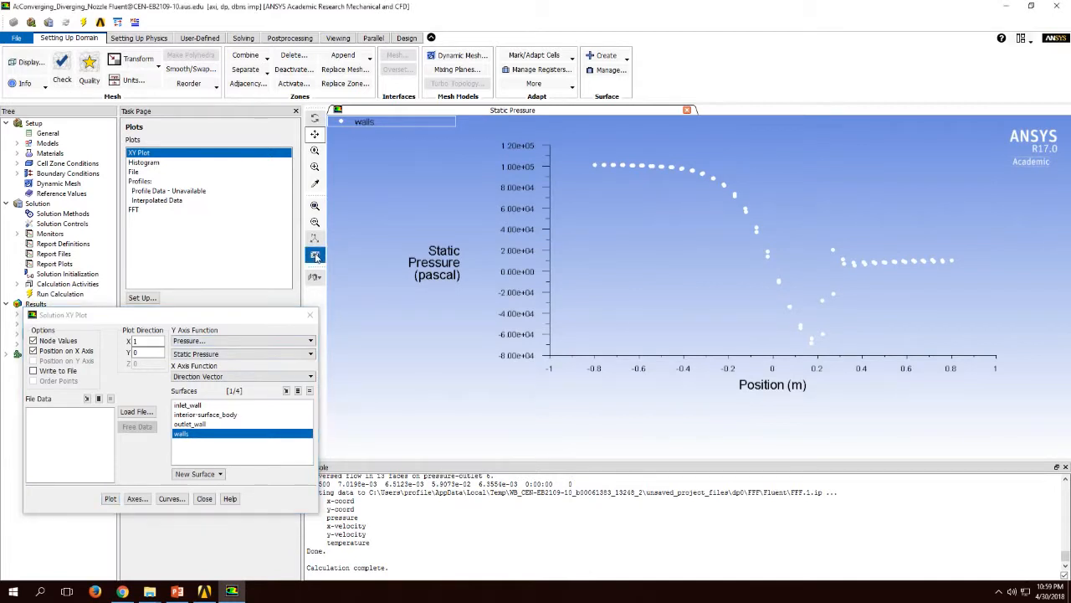
left_click(646, 361)
left_click(456, 366)
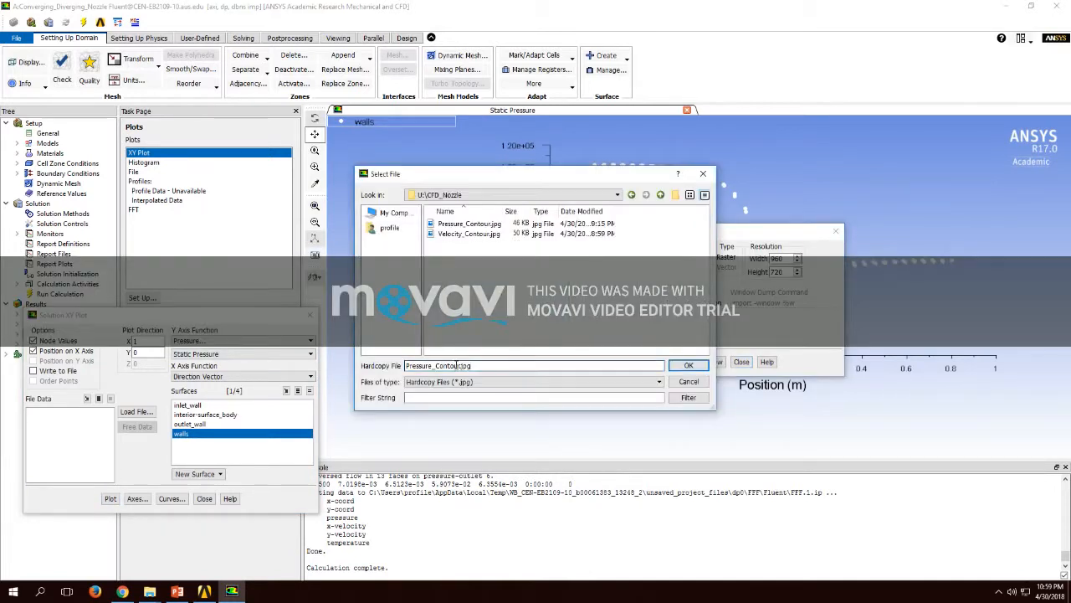
key("shift+Home")
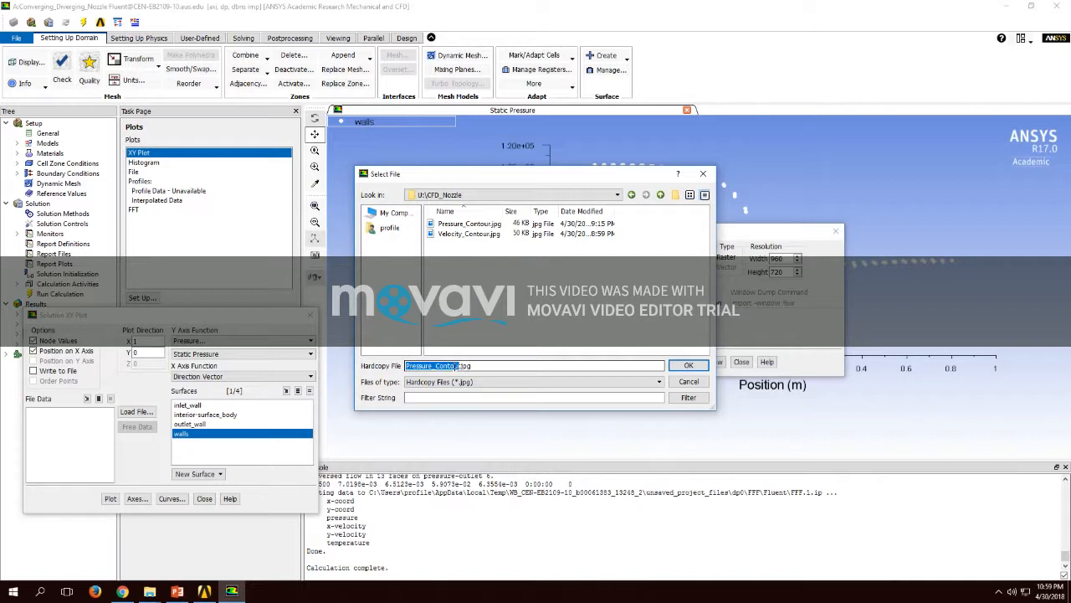
left_click(460, 365)
left_click(687, 365)
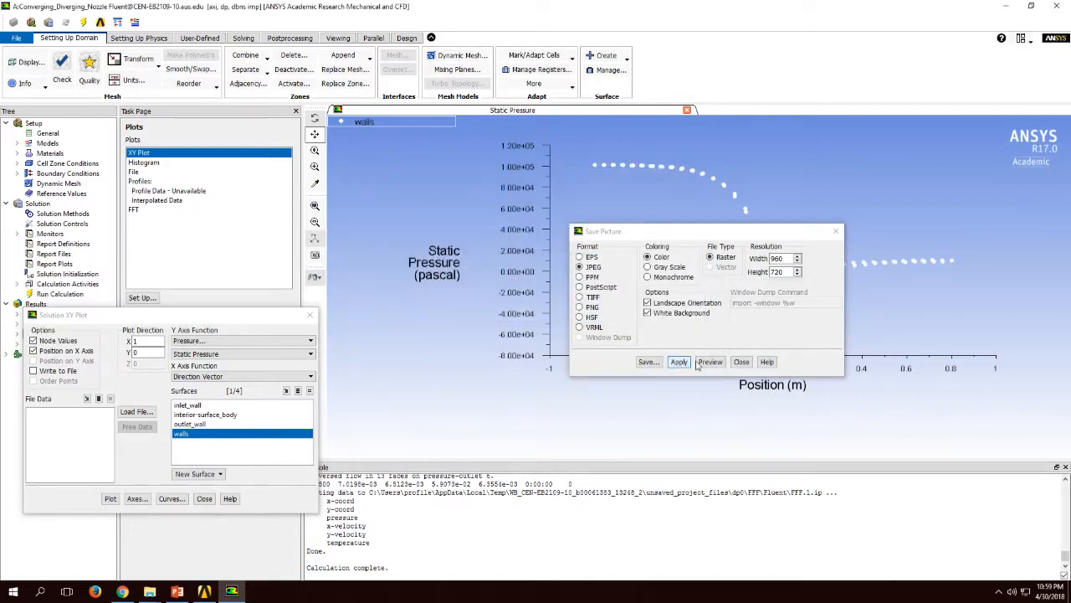
left_click(741, 362)
Step: Set the Y axis function to Mach Number in the Velocity category and plot it along the walls
left_click(234, 340)
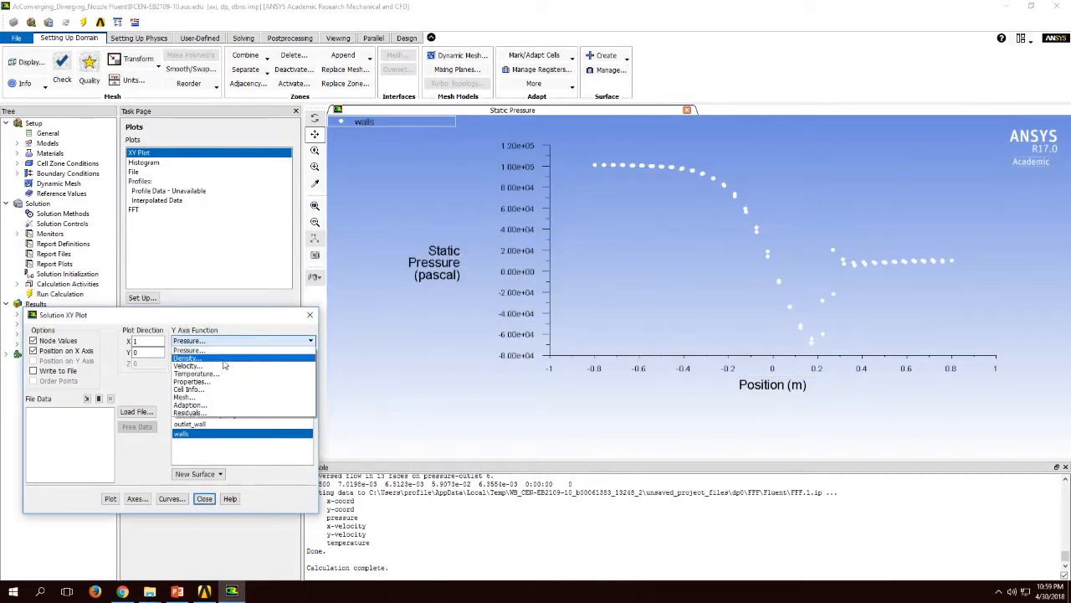
left_click(188, 366)
left_click(238, 353)
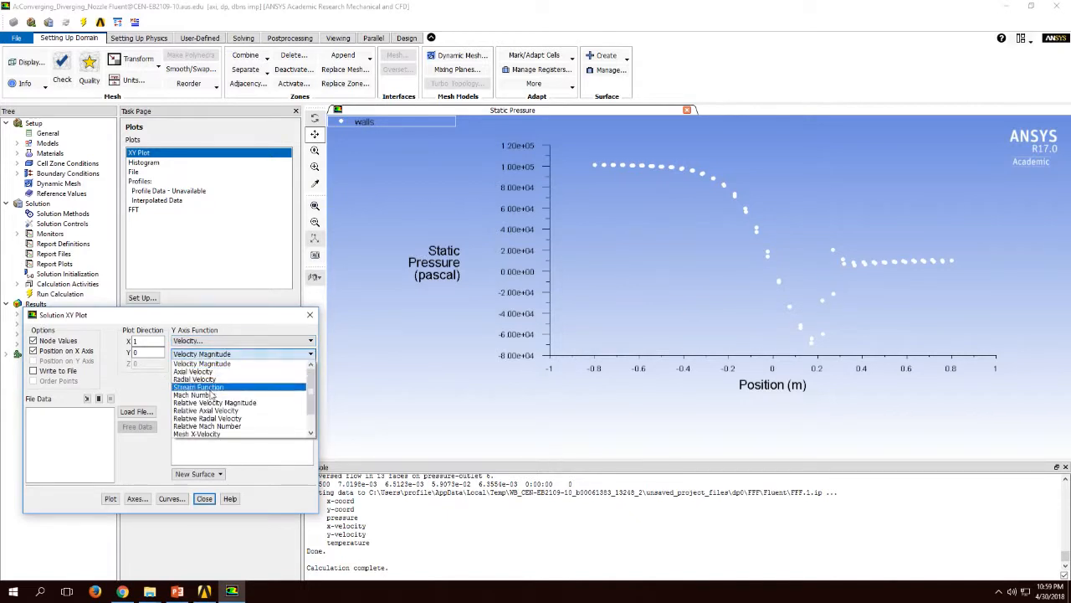
left_click(209, 394)
left_click(110, 498)
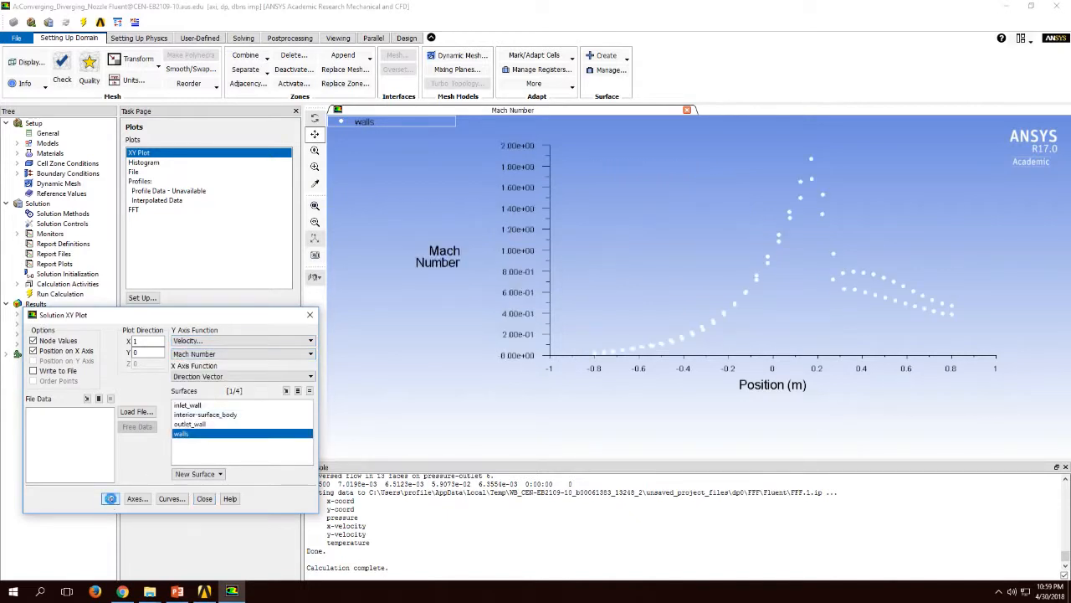
Step: Save the Mach number XY plot as a picture, replacing Pressure with Velocity in the file name, and close the plot setup
left_click(314, 277)
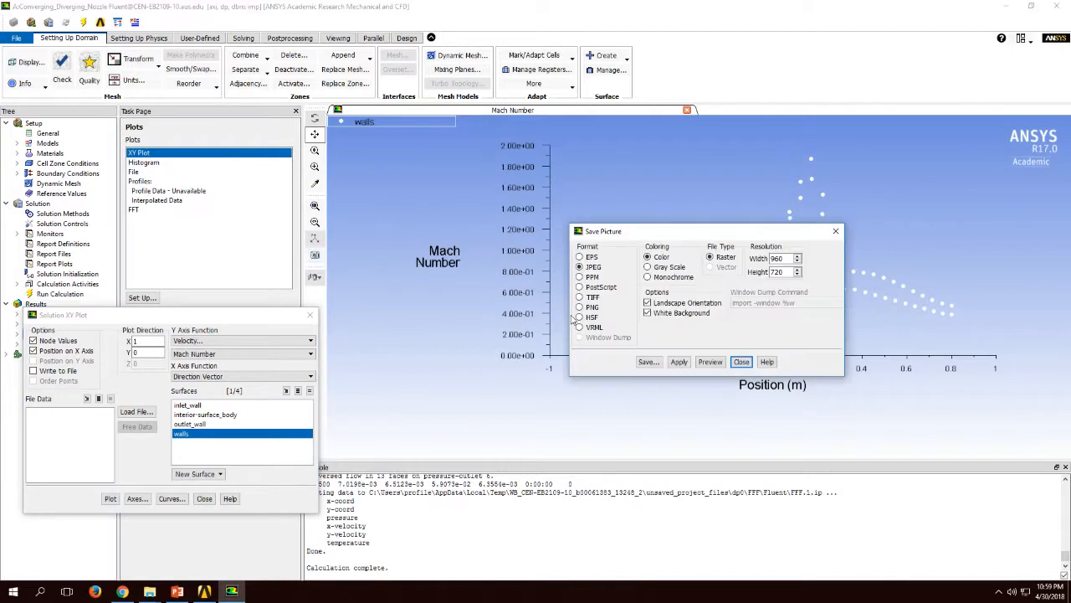
left_click(647, 362)
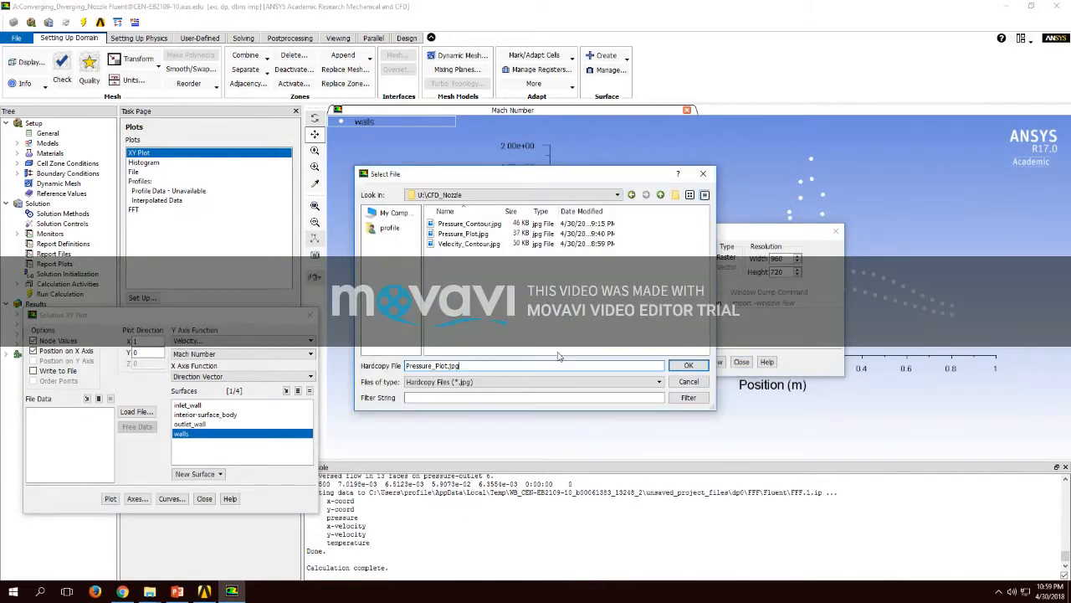
double_click(430, 366)
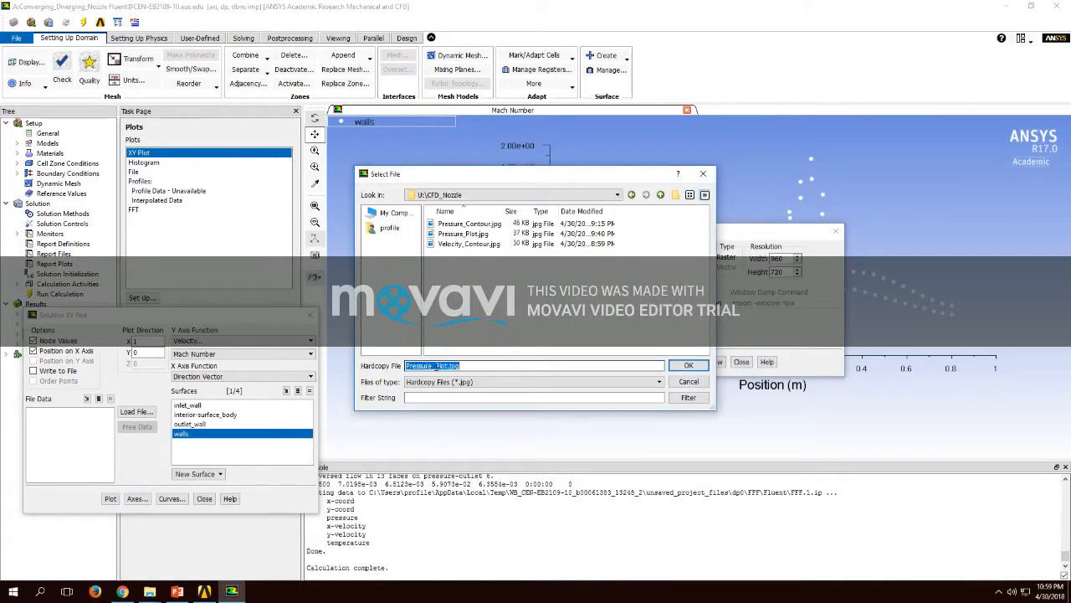
left_click(433, 365)
key("BackSpace")
key("BackSpace")
key("BackSpace")
key("BackSpace")
key("BackSpace")
key("BackSpace")
key("BackSpace")
key("BackSpace")
type("Velocity")
left_click(687, 365)
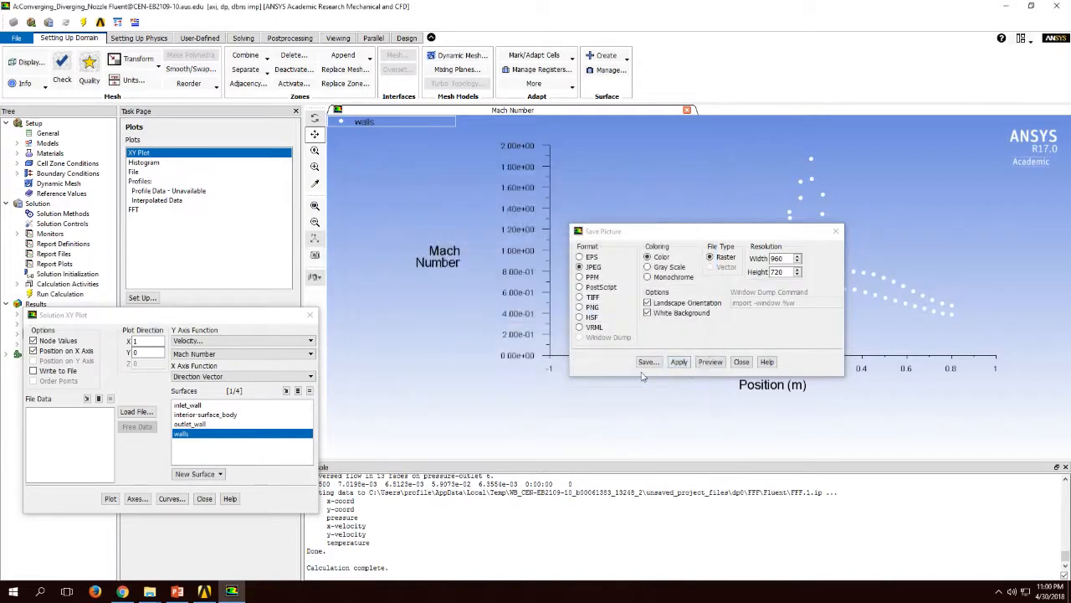
left_click(741, 361)
left_click(203, 499)
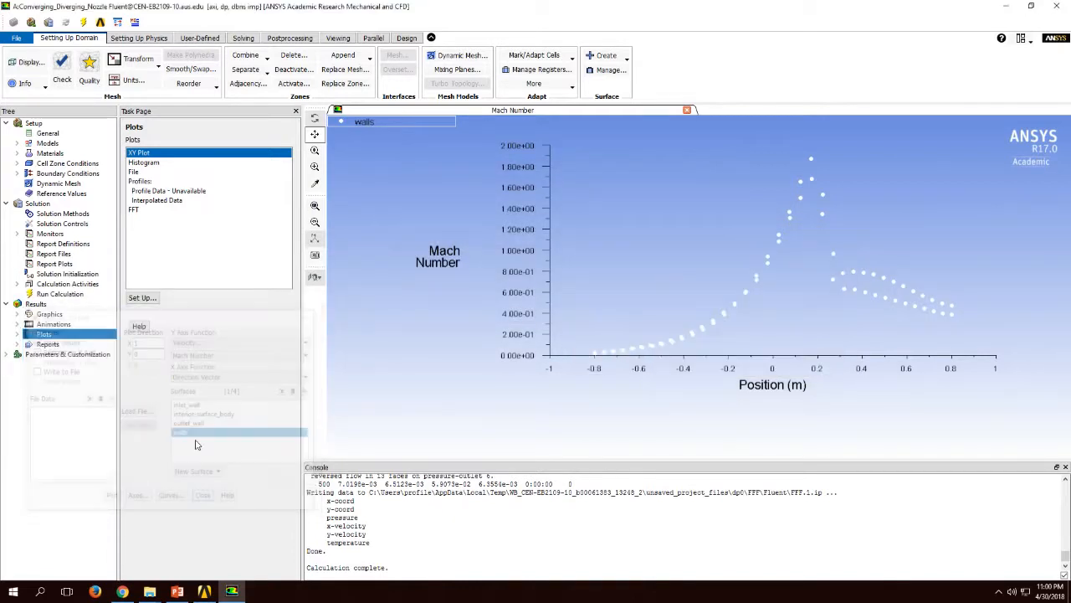
Step: Close Fluent and open the Results cell of the Converging_Diverging_Nozzle system in CFD-Post
left_click(12, 38)
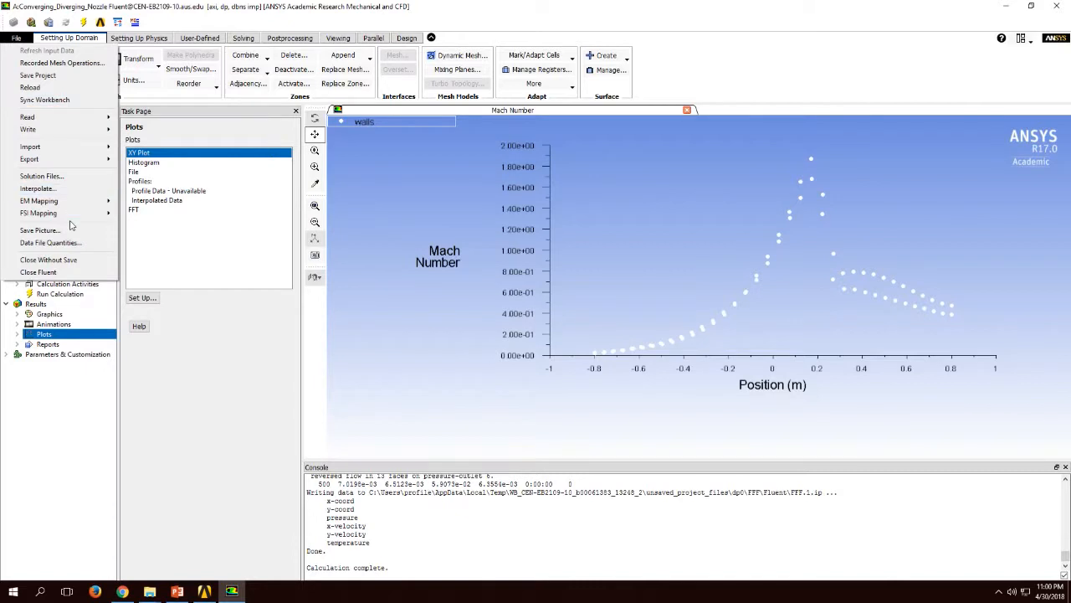
left_click(38, 272)
mouse_move(485, 33)
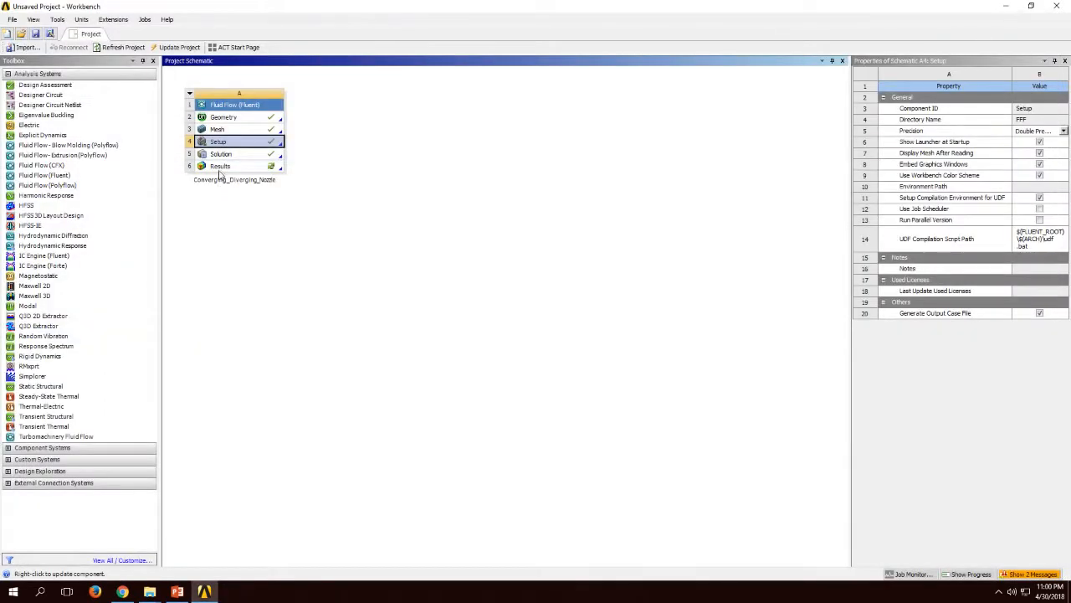
left_click(220, 167)
right_click(220, 169)
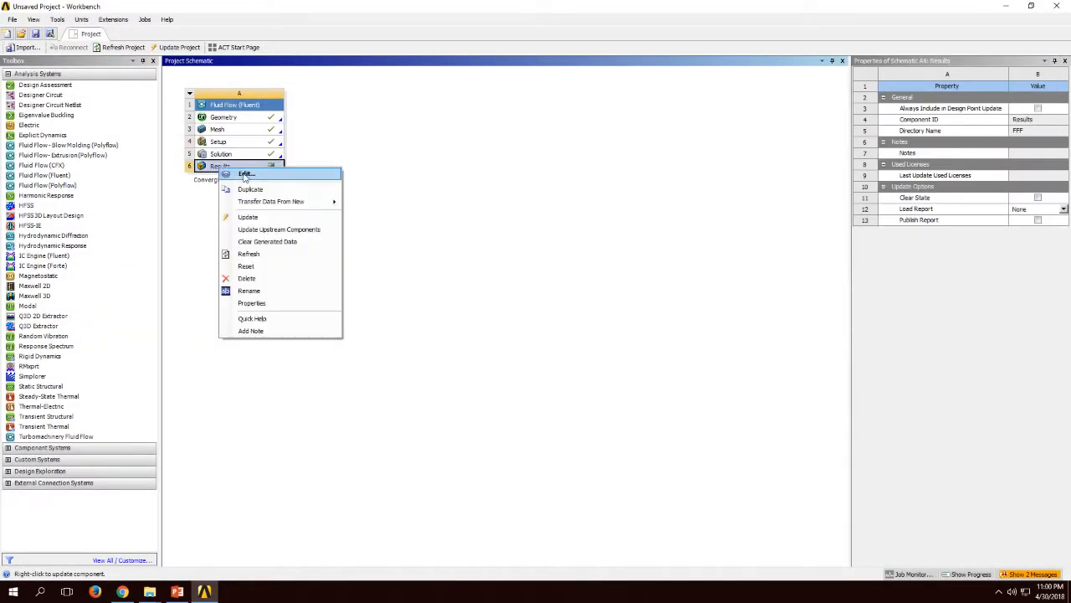
left_click(244, 174)
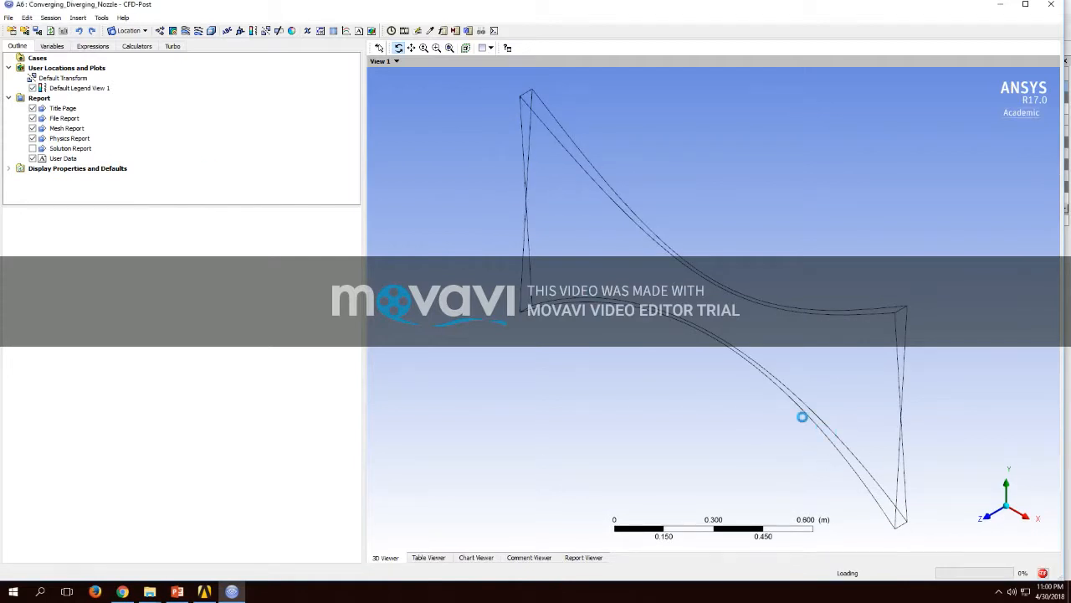
Step: Insert a new streamline with its default name and align the view to face the XY plane
left_click(186, 30)
left_click(213, 75)
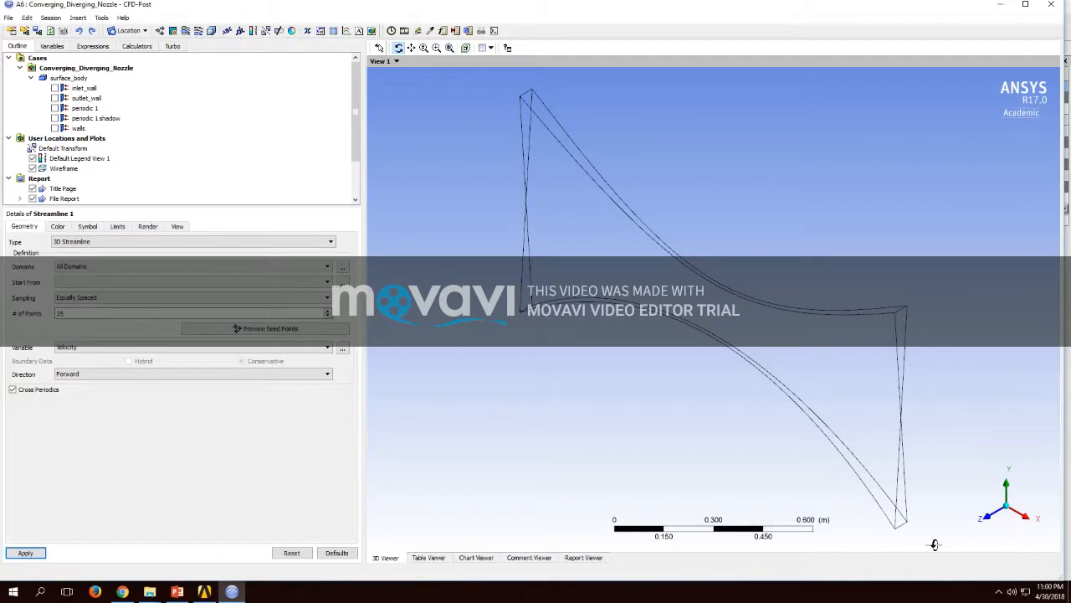
left_click(987, 519)
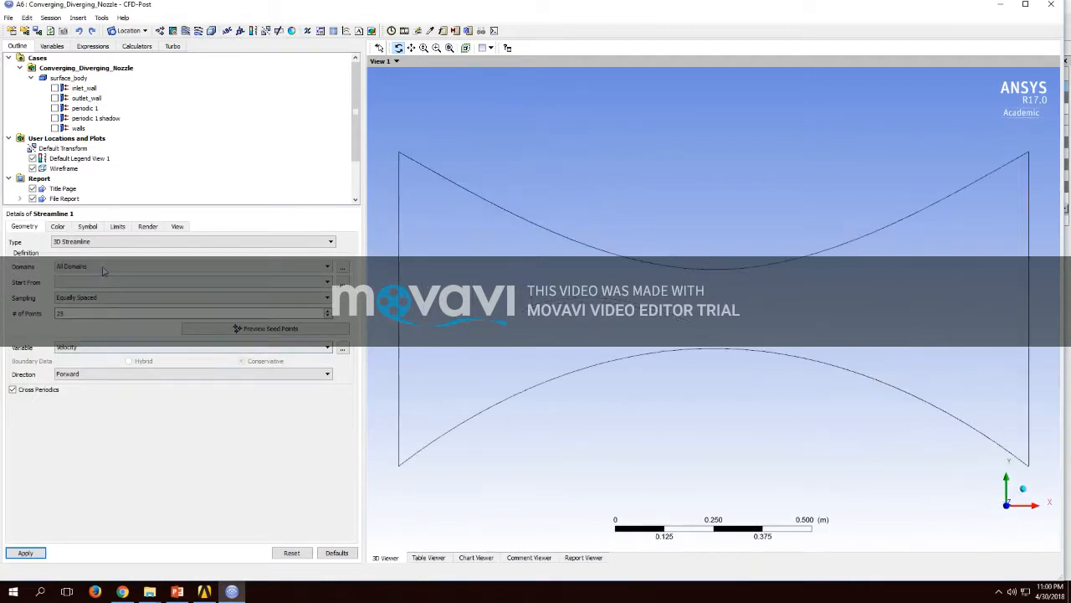
Step: Try to generate the streamline as a Surface Streamline with no surface selected
left_click(92, 242)
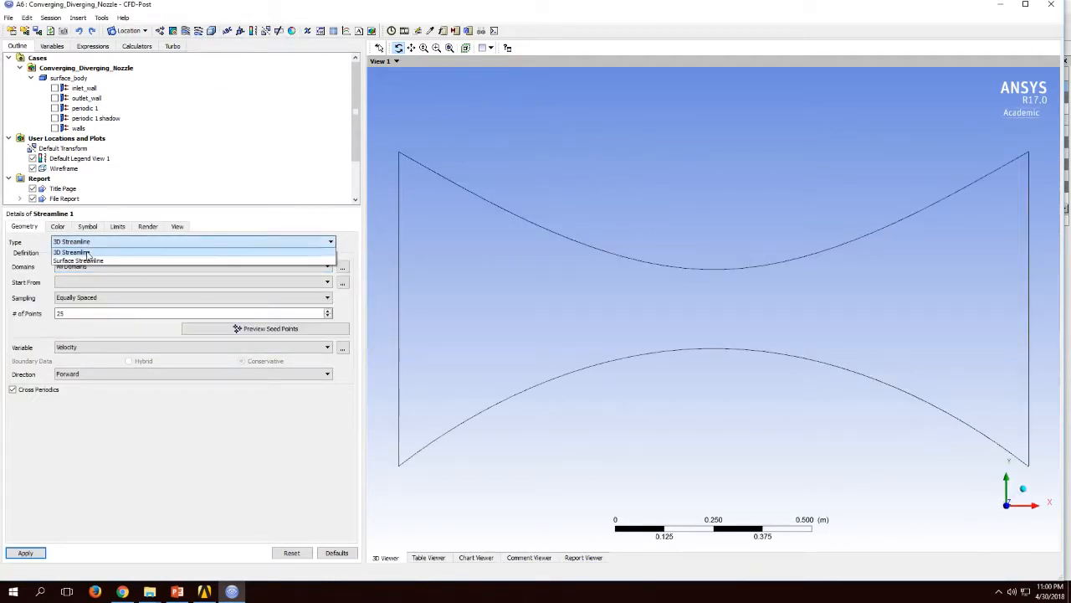
left_click(90, 261)
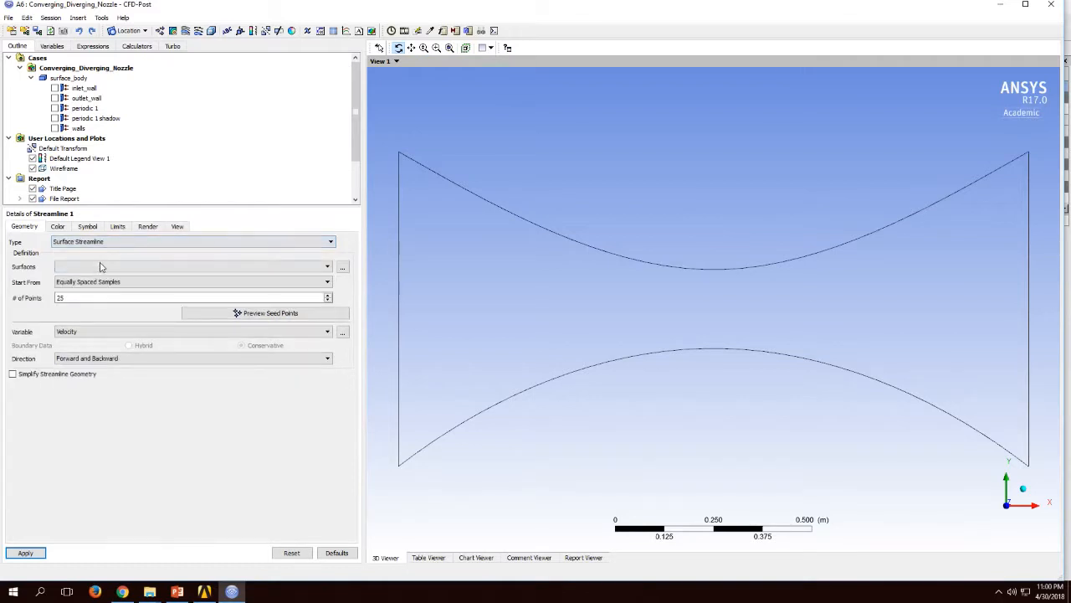
left_click(99, 267)
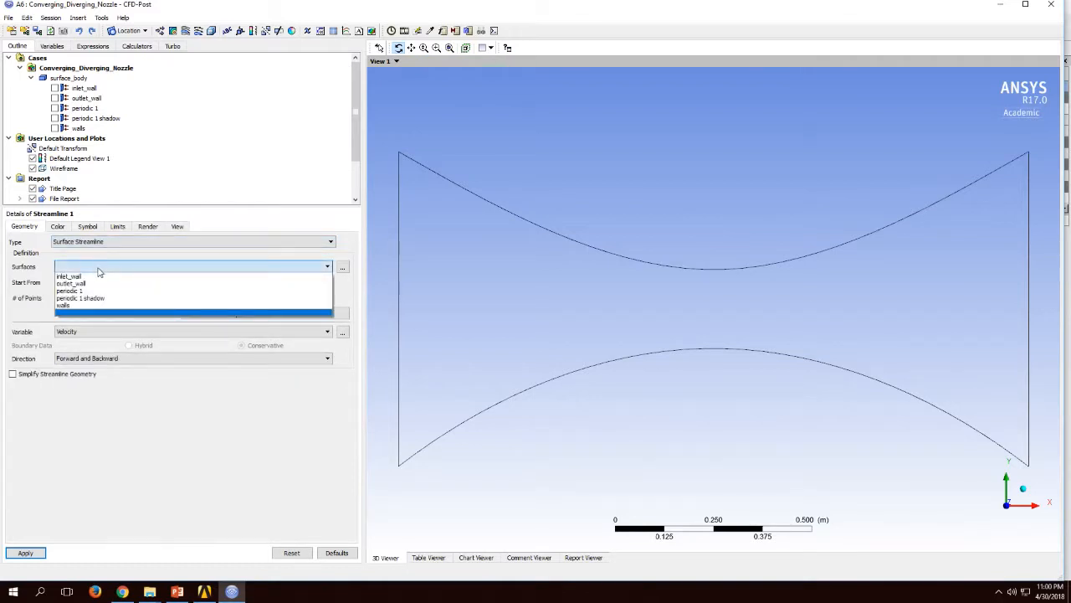
left_click(99, 268)
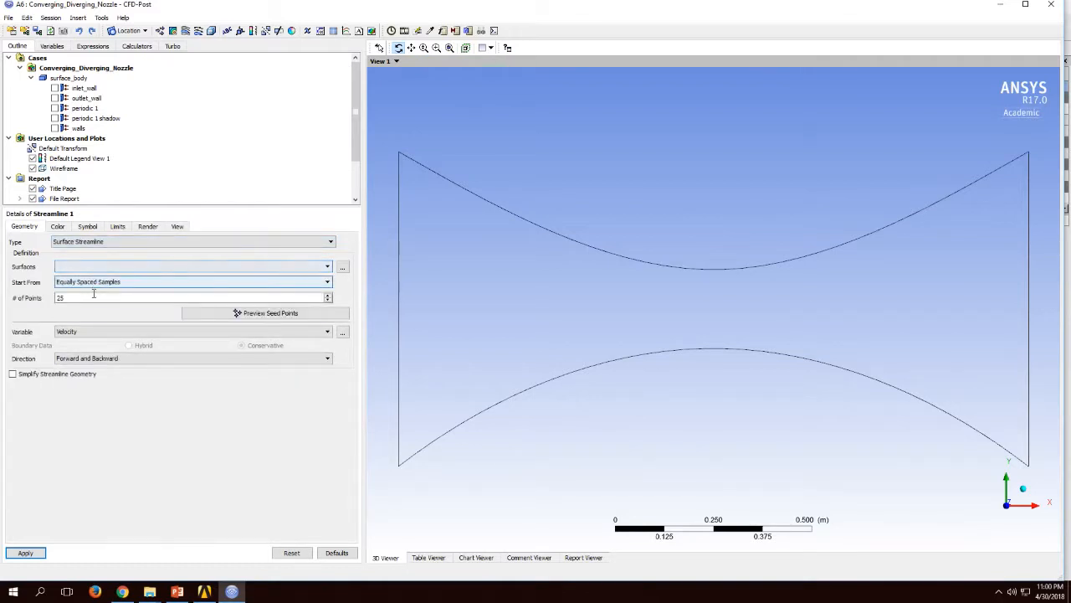
left_click(26, 553)
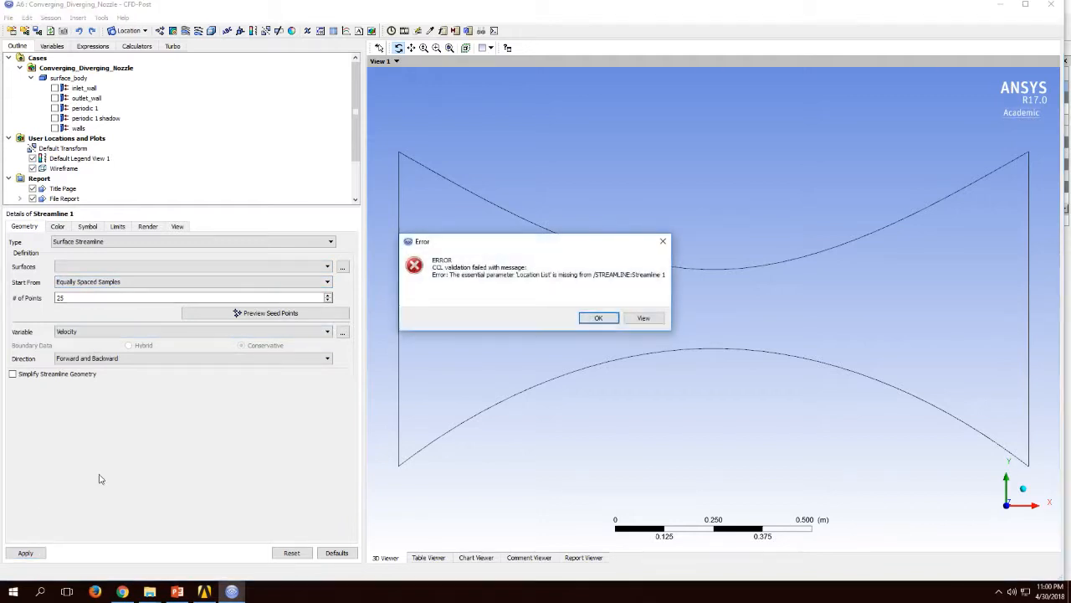
left_click(598, 318)
Step: Try to generate the streamline as a 3D Streamline with no start location selected
left_click(227, 242)
left_click(219, 254)
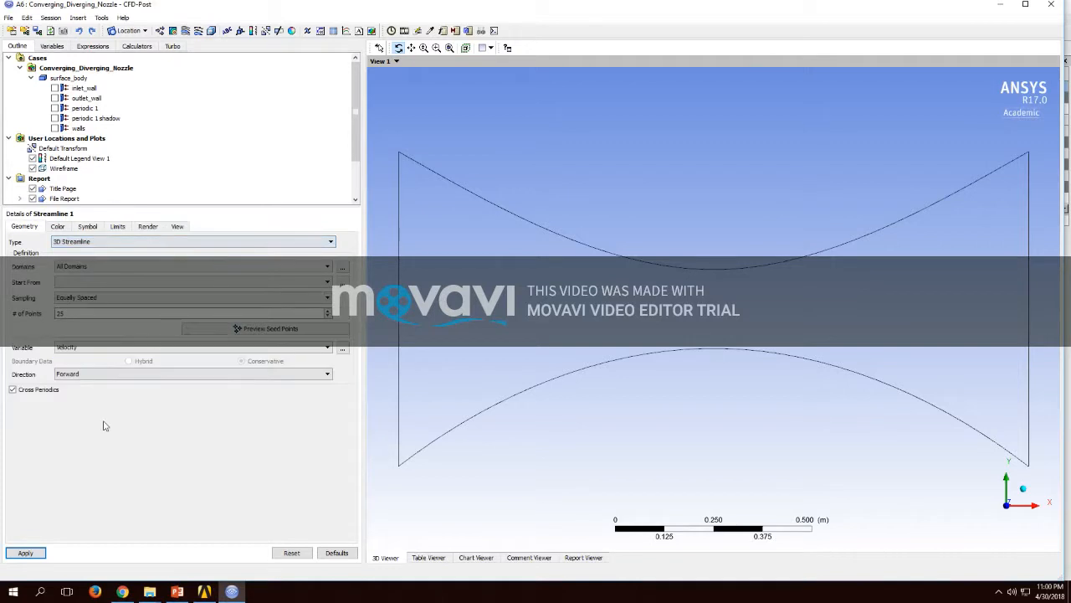
left_click(35, 553)
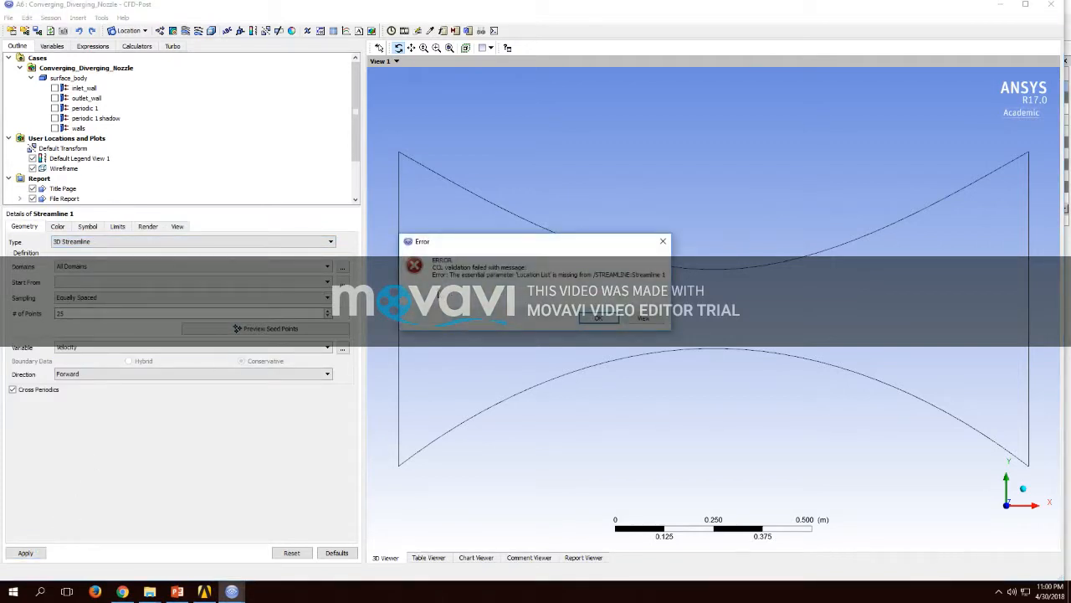
left_click(598, 319)
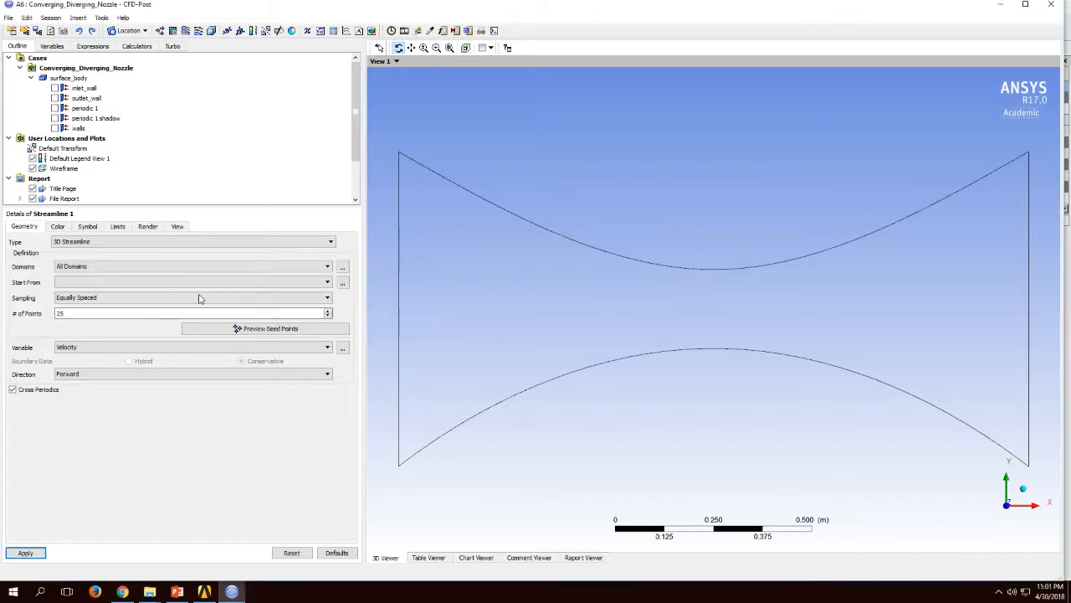
Step: Start the streamline from inlet_wall and apply it as a Surface Streamline on that surface
left_click(184, 282)
left_click(136, 290)
left_click(126, 242)
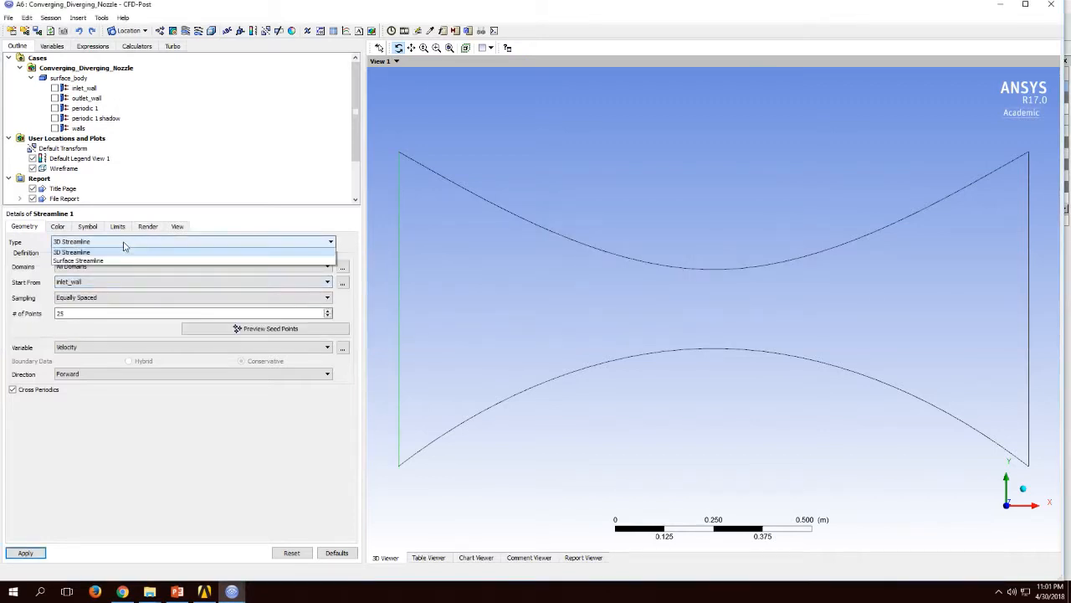
left_click(118, 261)
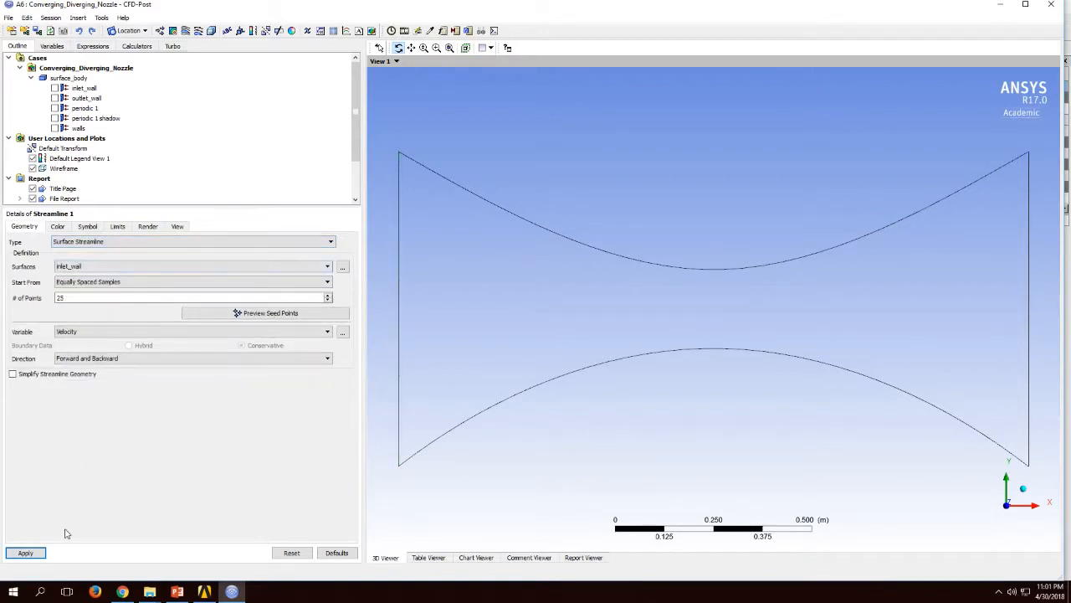
left_click(25, 553)
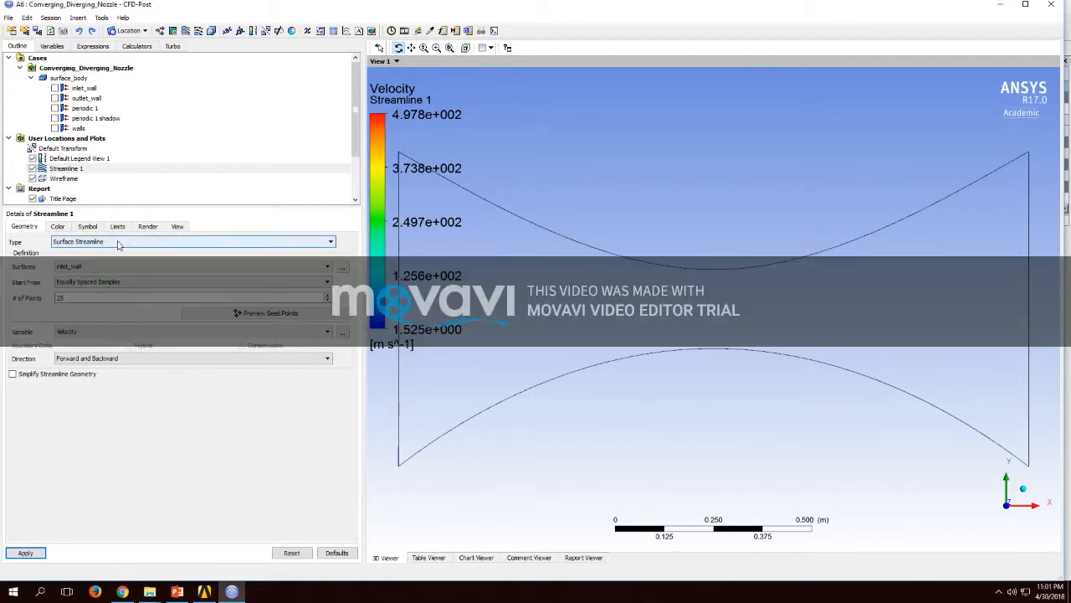
Step: Change the streamline type to 3D Streamline starting from inlet_wall and apply it
left_click(118, 244)
left_click(114, 253)
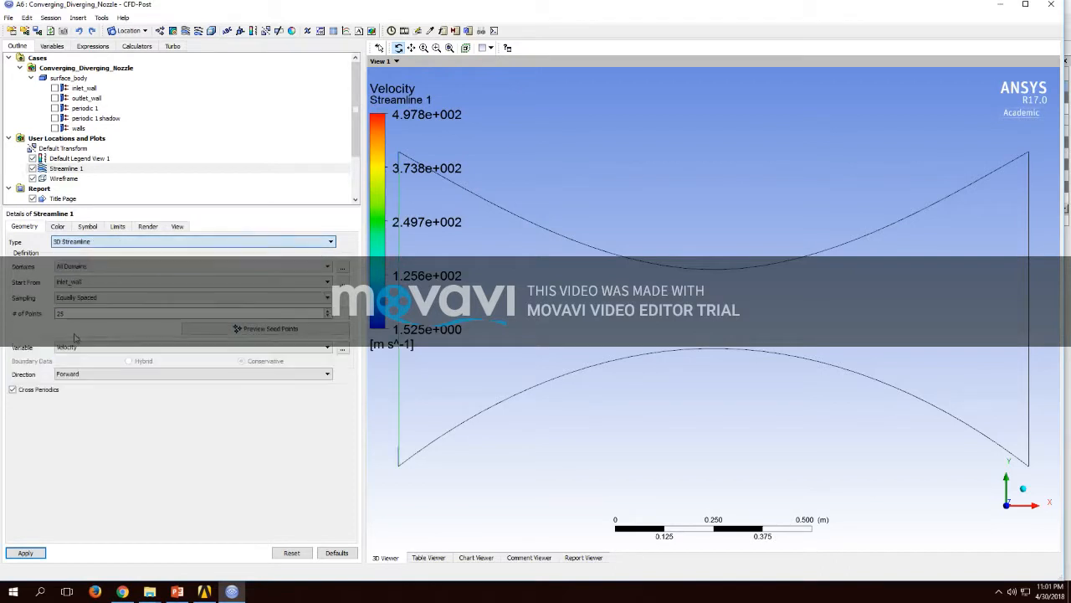
left_click(35, 553)
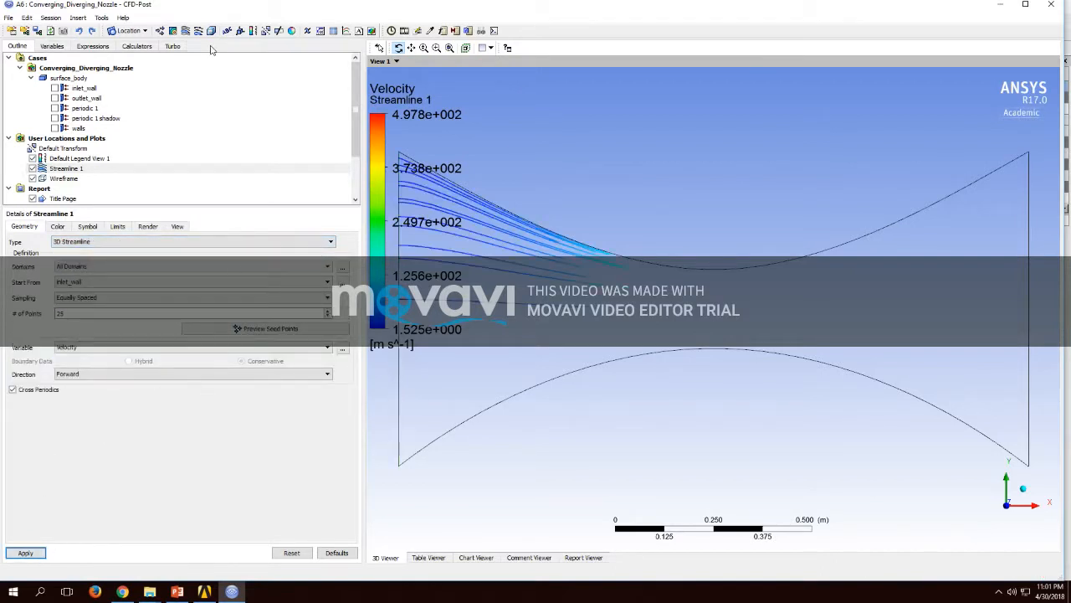
Step: Play a Quick Animation of the 3D streamline, stop it and close the animation settings
left_click(102, 17)
left_click(123, 42)
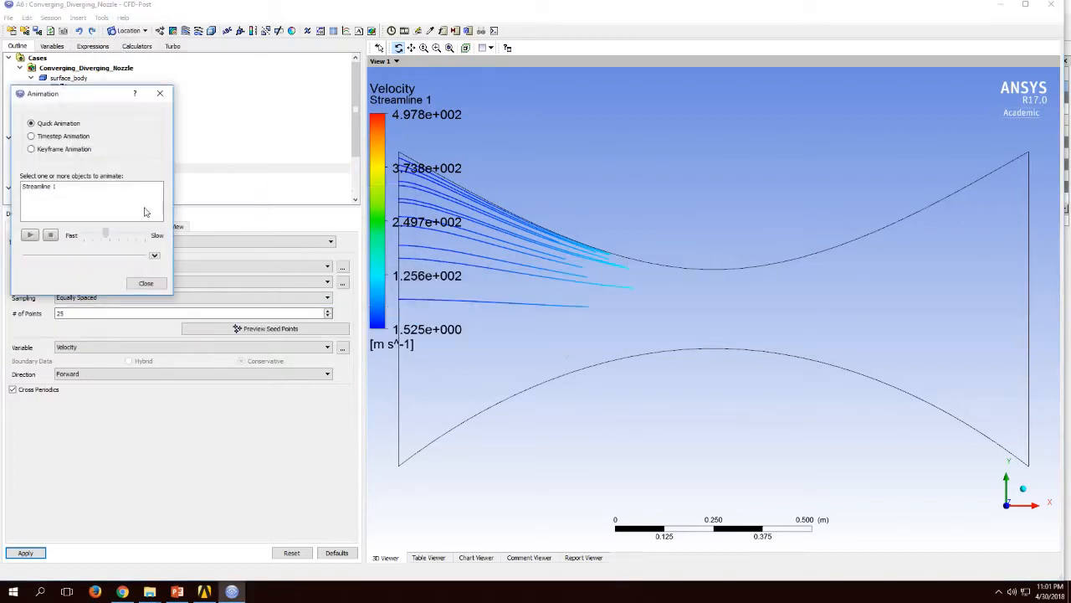
left_click(34, 186)
left_click(30, 236)
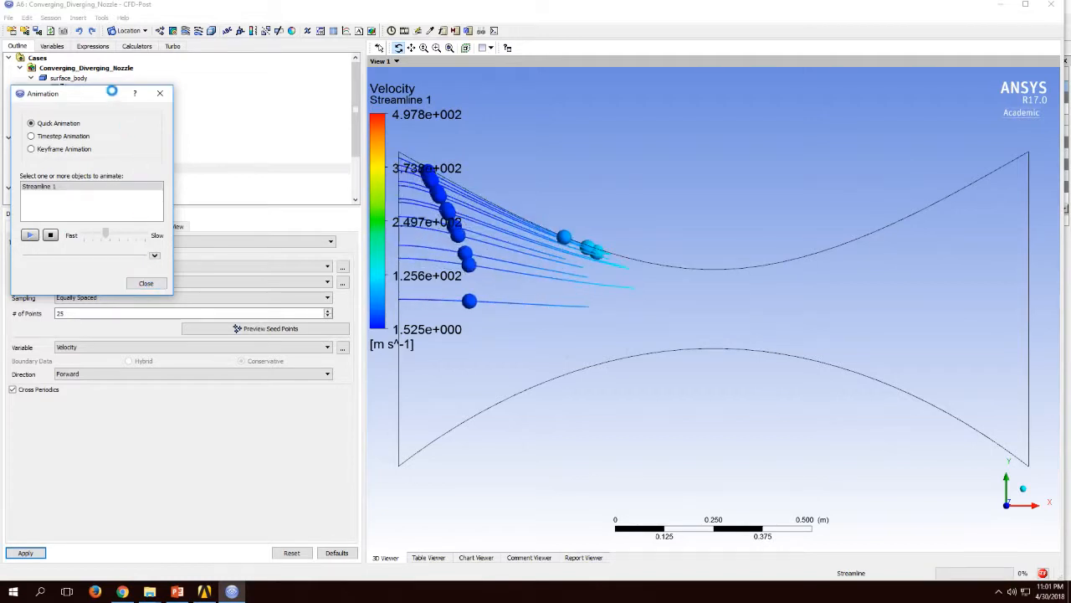
left_click_drag(113, 96, 121, 96)
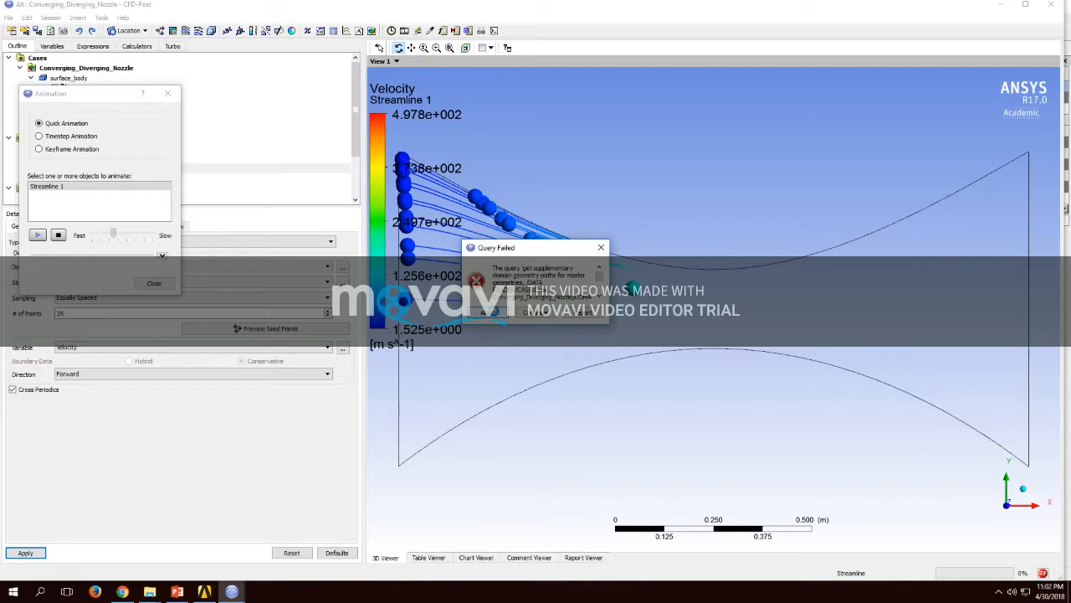
left_click(602, 248)
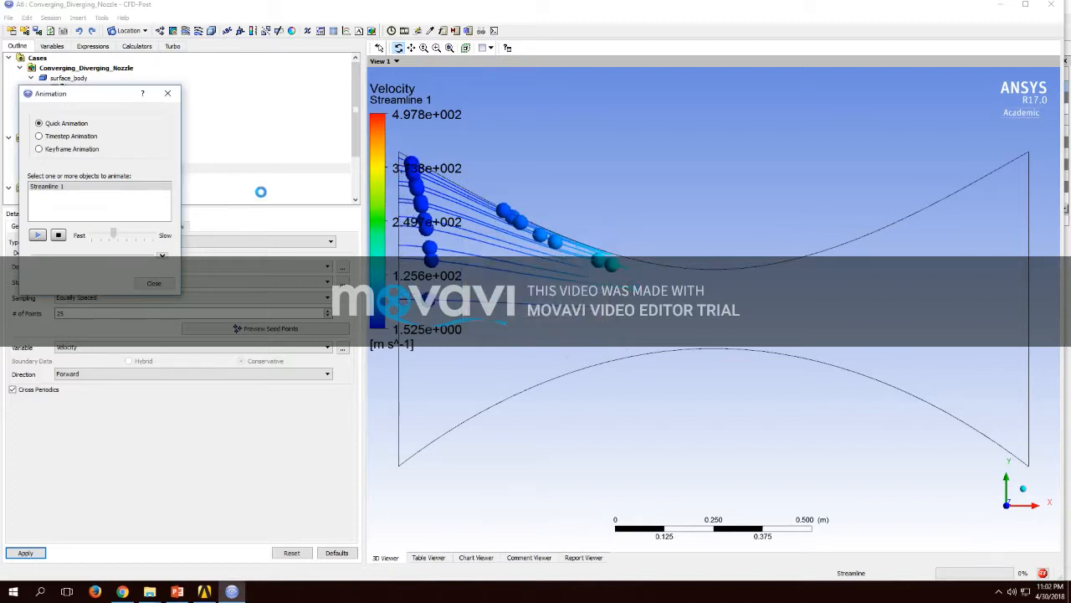
left_click(201, 211)
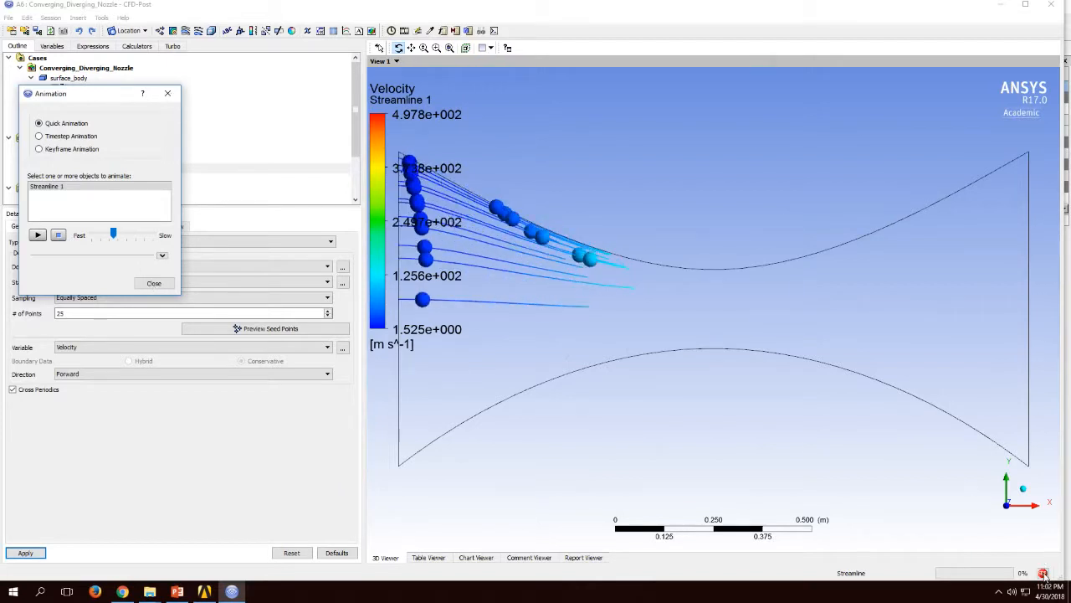
left_click(154, 283)
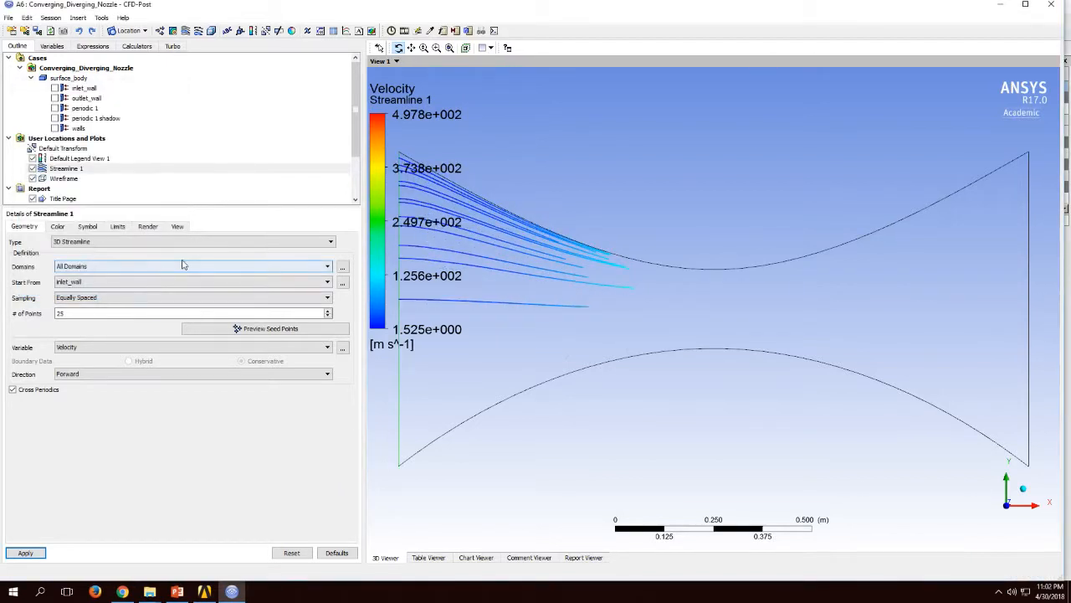
Step: Set the streamline's number of points to 500 and apply it
double_click(120, 313)
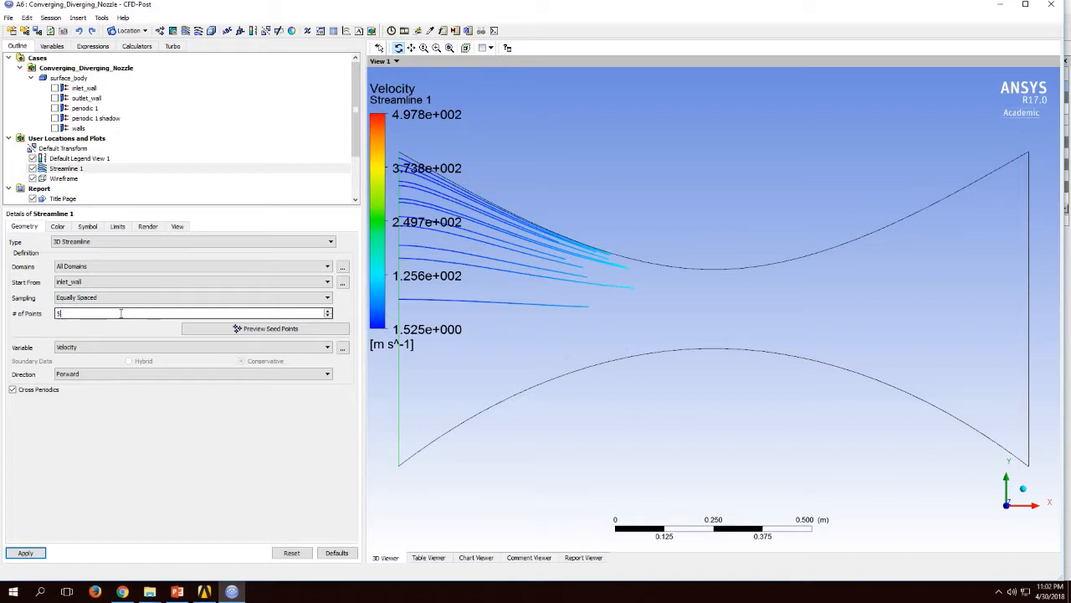
left_click(25, 552)
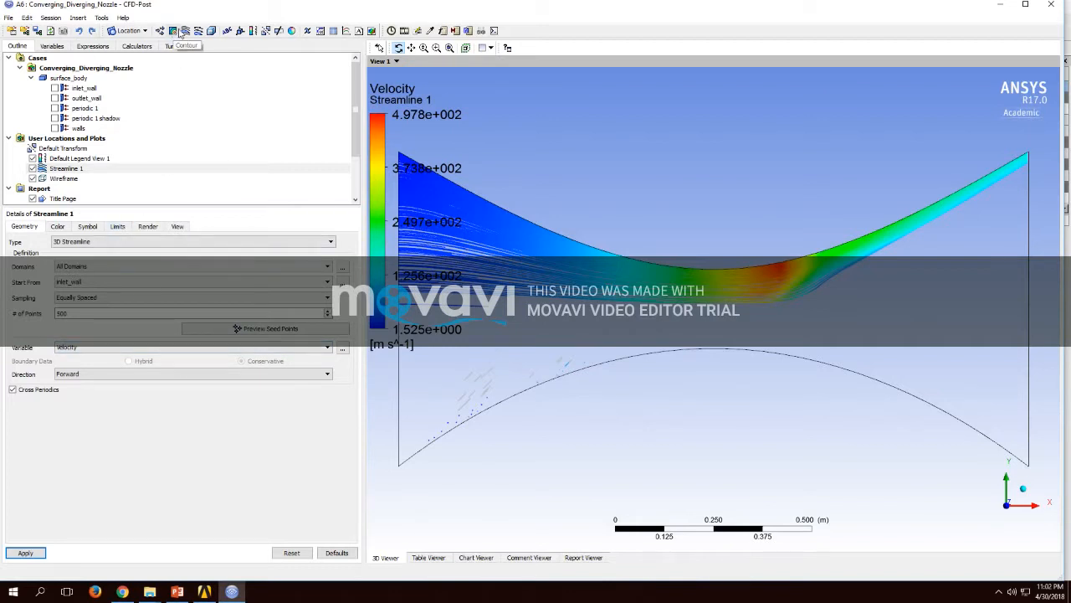
Step: Animate the 500-point streamline with Quick Animation, stop it and close the animation settings
left_click(101, 18)
left_click(134, 42)
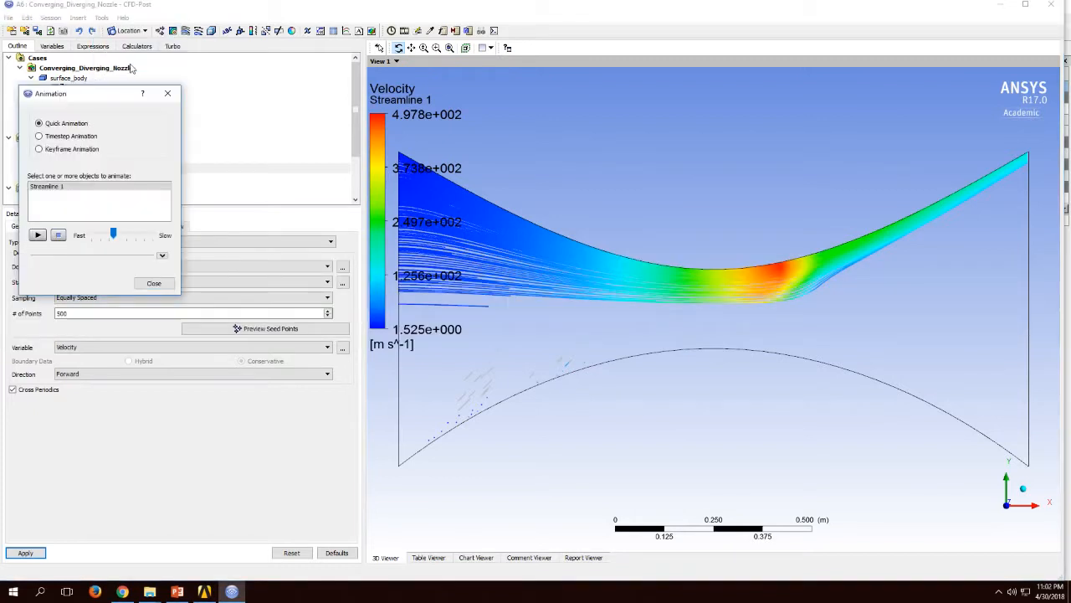
left_click(49, 187)
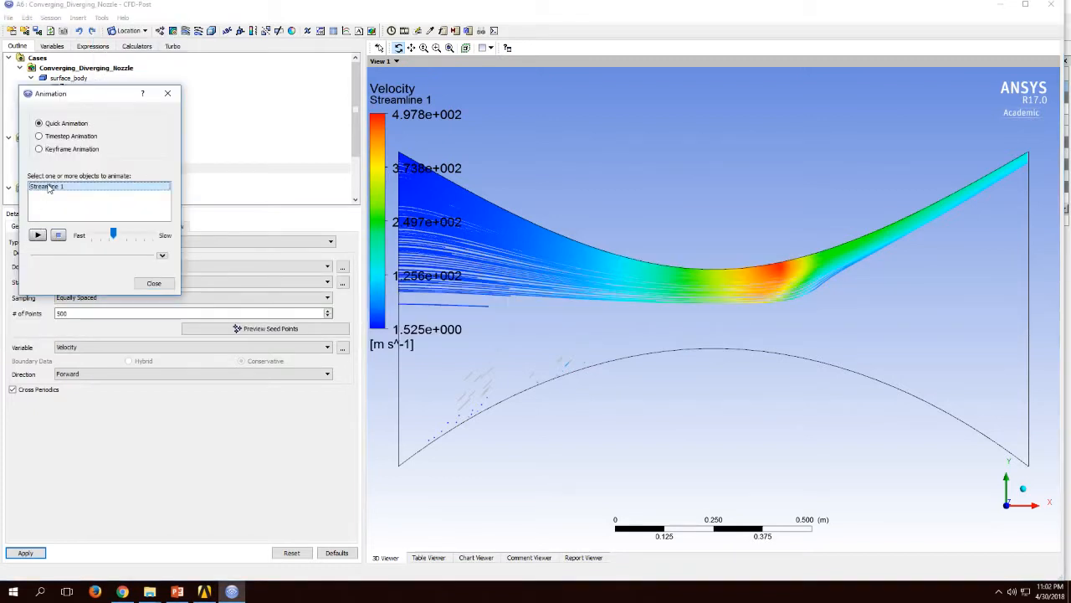
left_click(37, 235)
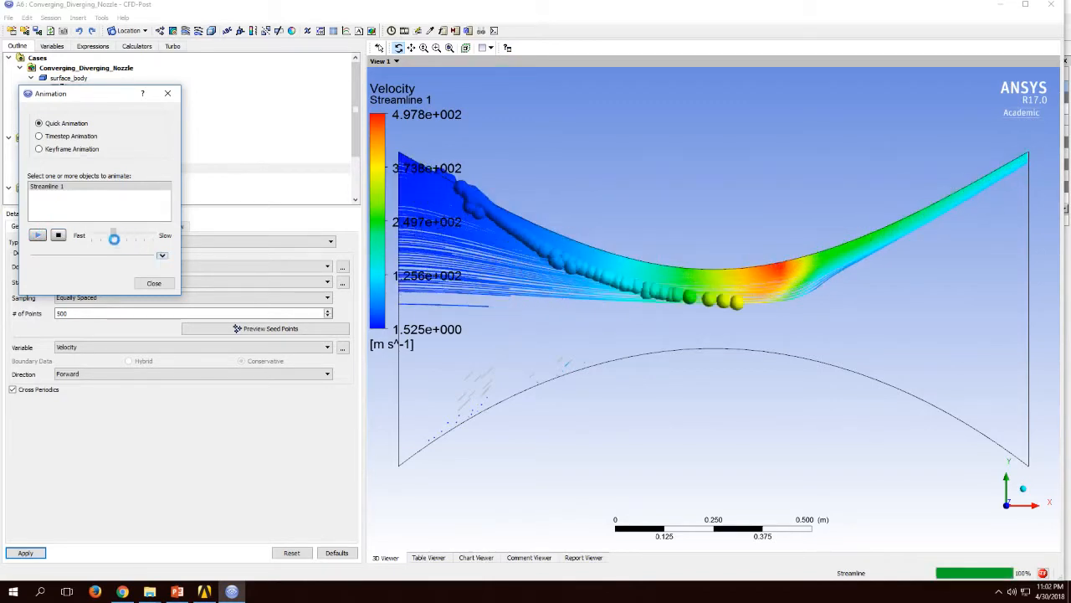
left_click(59, 235)
left_click(153, 285)
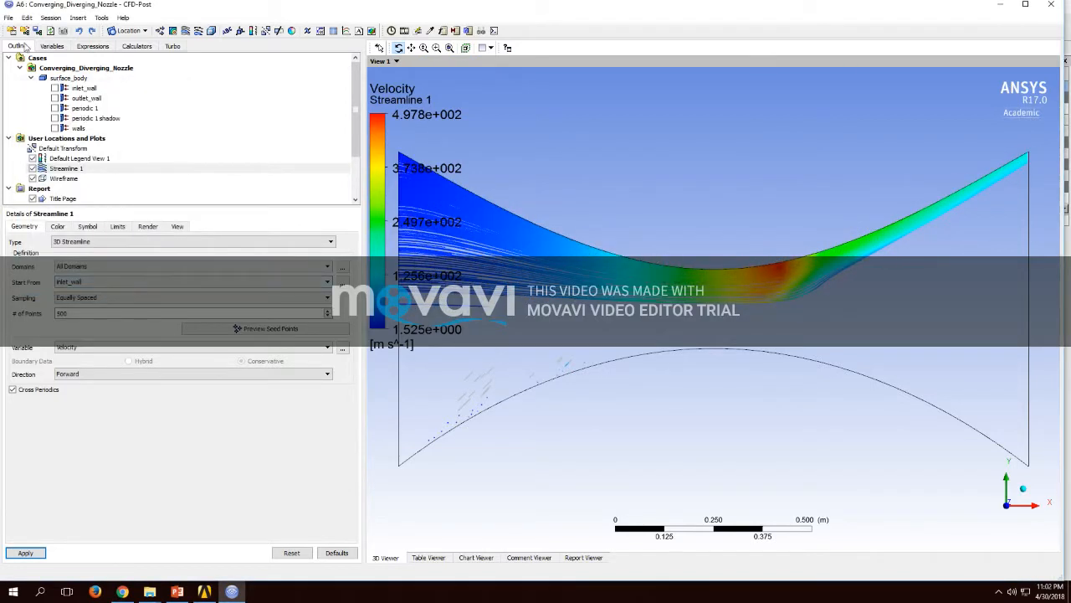
Step: Close CFD-Post and save the Workbench project as Converging_Diverging_Nozzle in the CFD_Nozzle folder
left_click(7, 19)
left_click(50, 176)
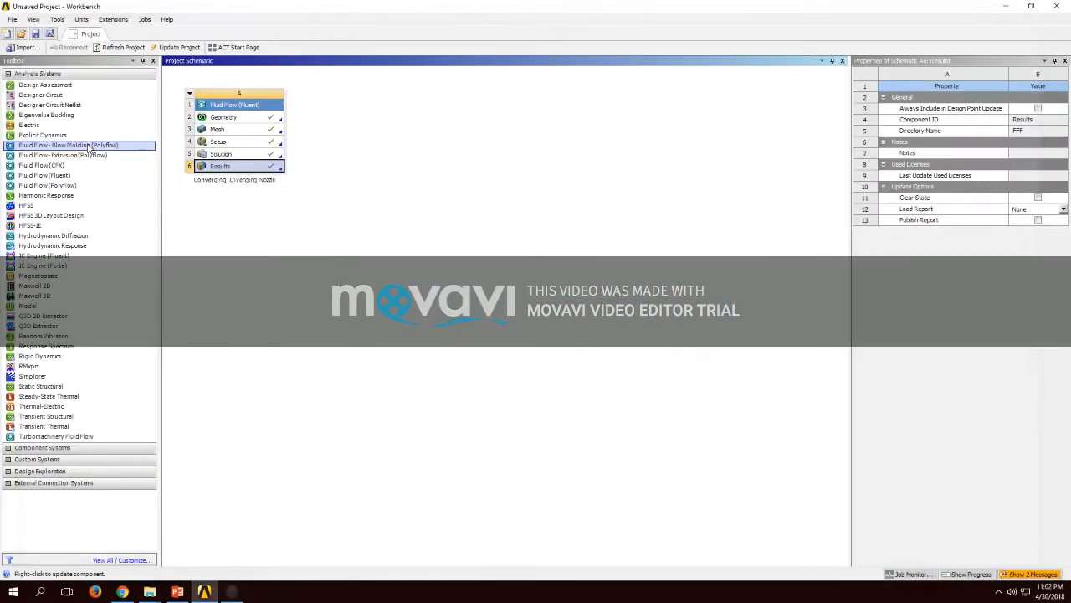
left_click(35, 34)
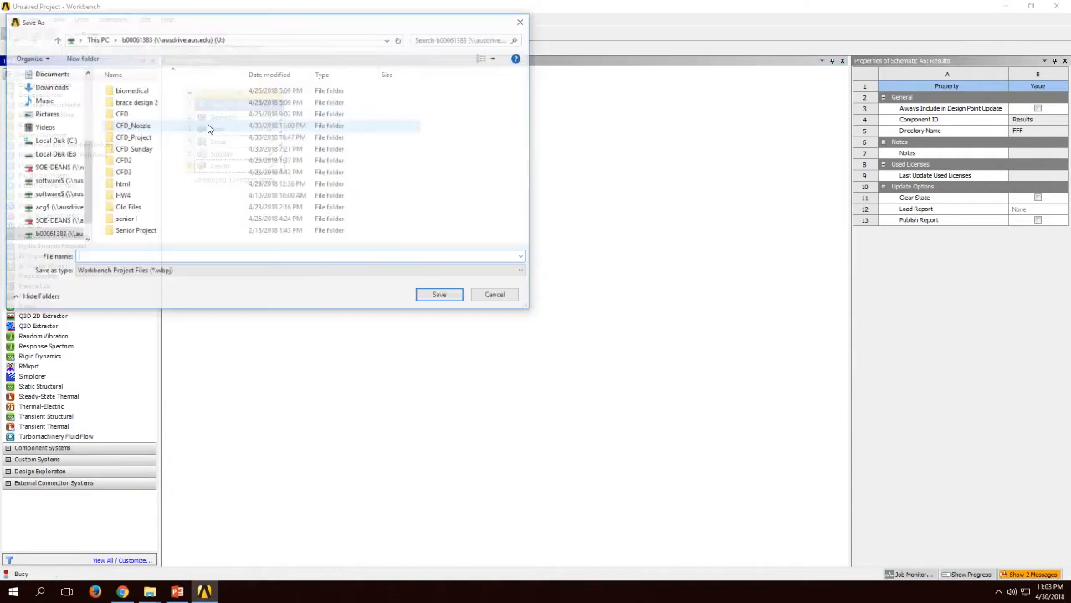
left_click(154, 127)
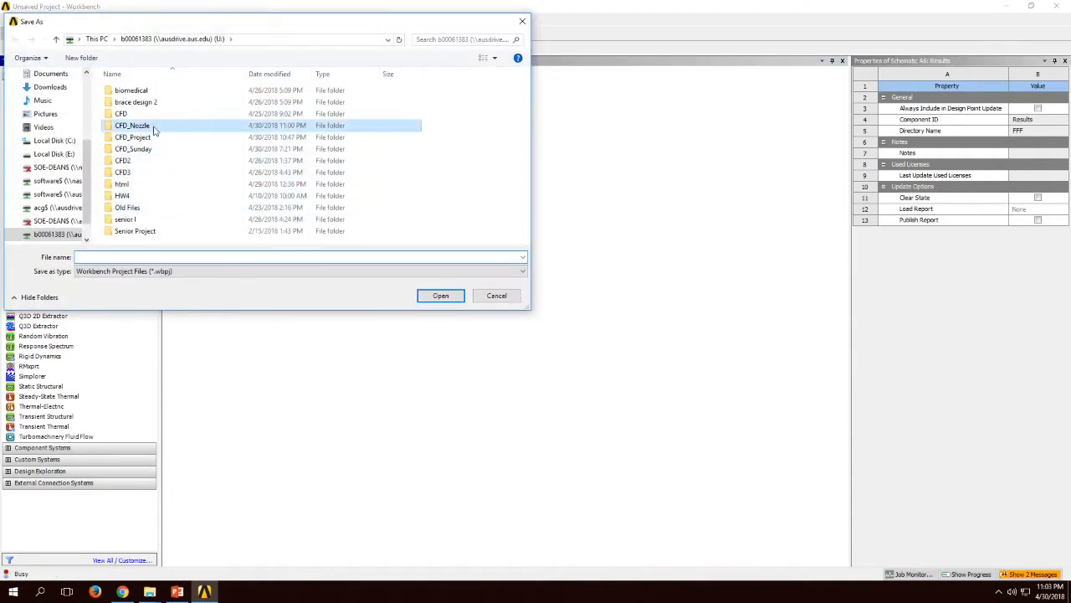
double_click(153, 128)
left_click(338, 257)
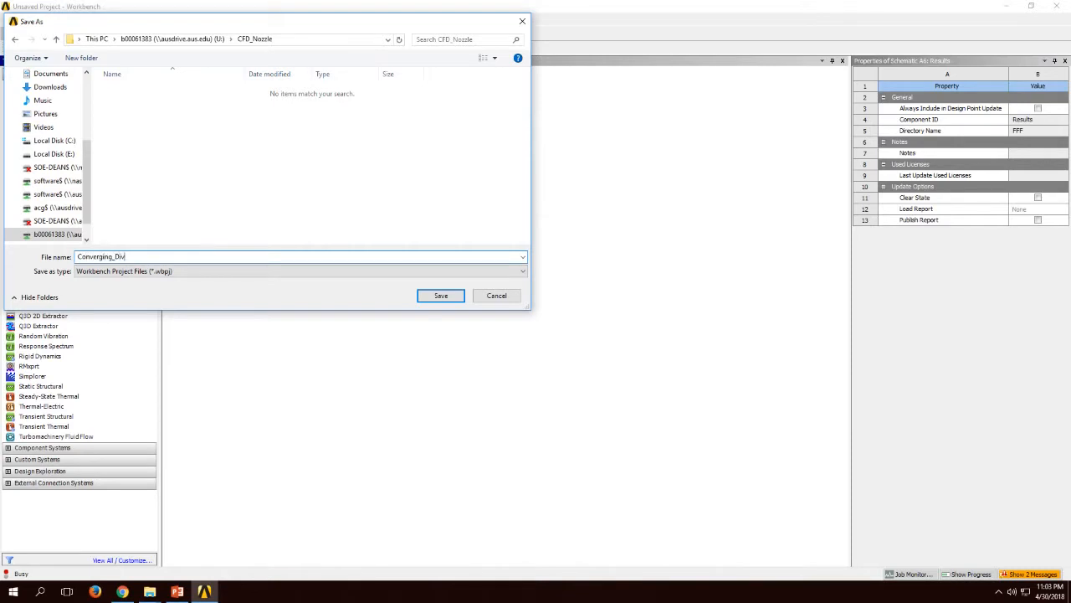
type("Converging_Diverging_Nozzle")
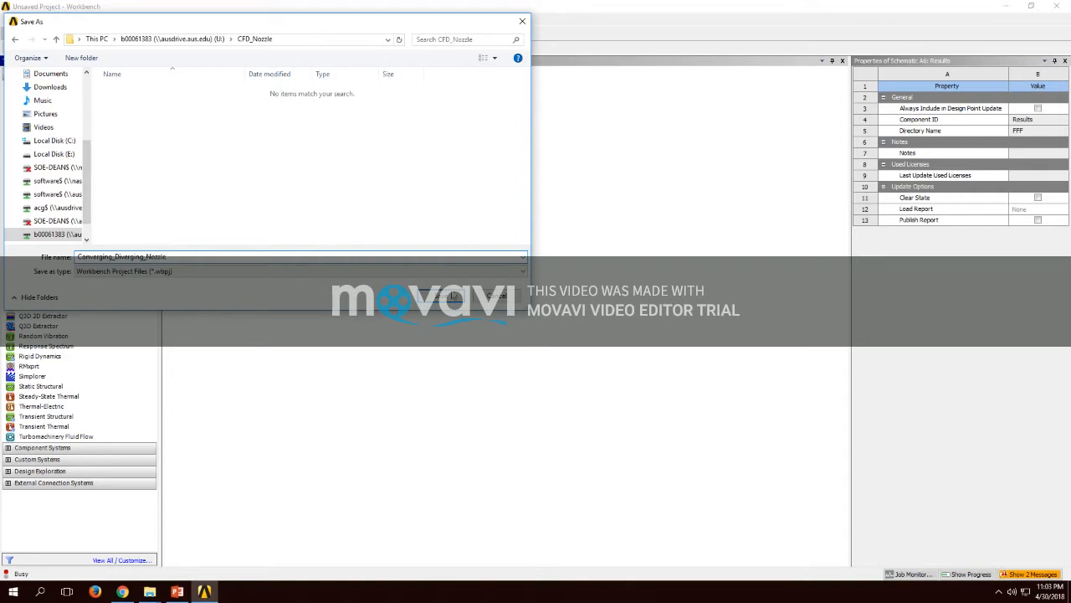
left_click(449, 299)
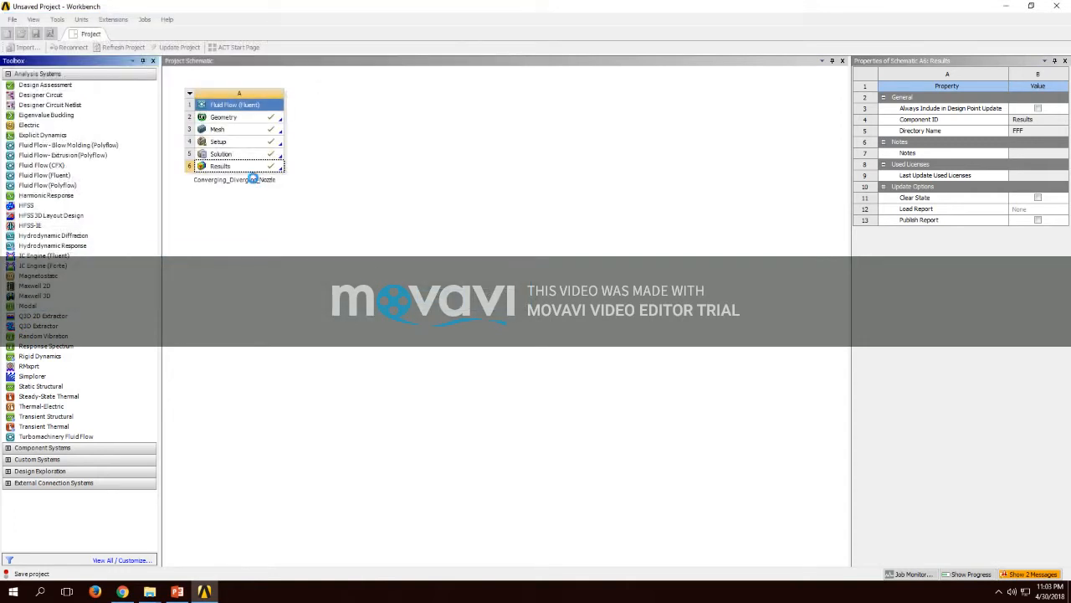